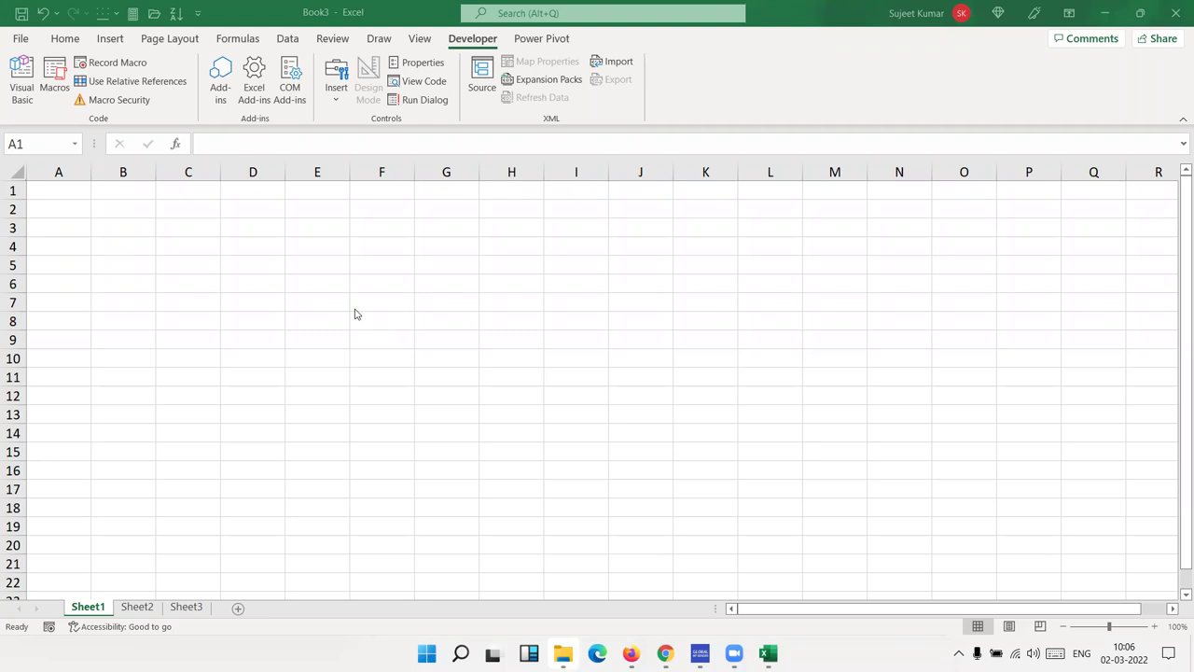
Check the Trust Center macro settings, then open the Visual Basic editor for Book3.
{"action": "left_click", "coordinate": [45, 199]}
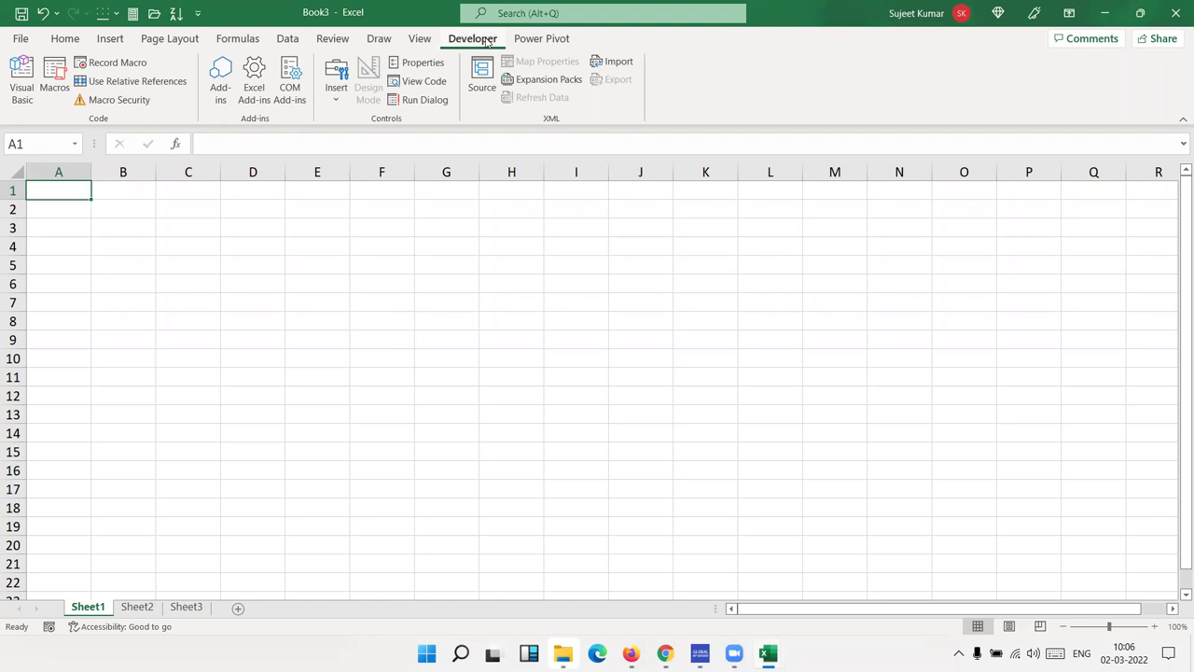
{"action": "left_click", "coordinate": [140, 102]}
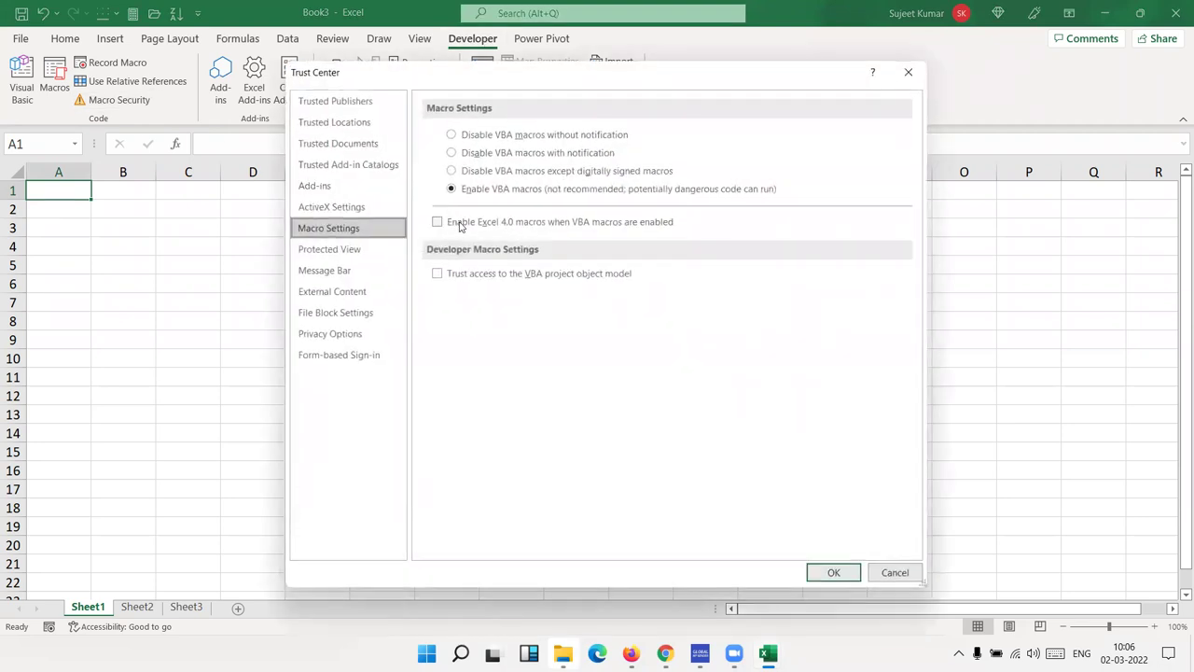
{"action": "key", "text": "Escape"}
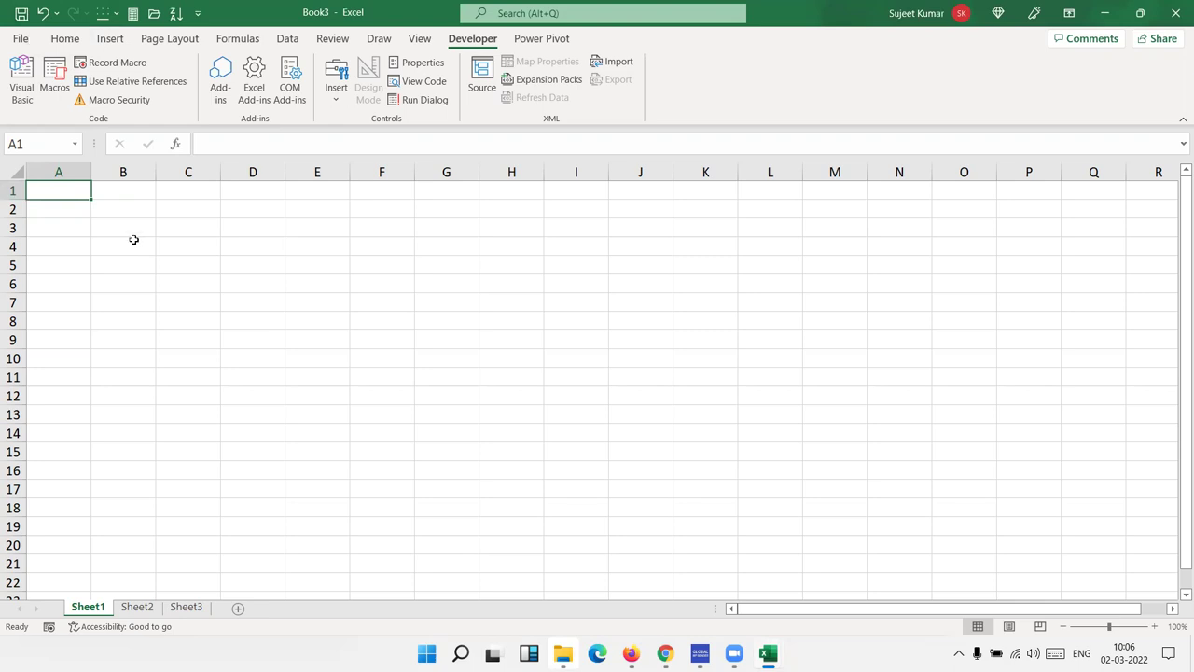
{"action": "left_click", "coordinate": [17, 86]}
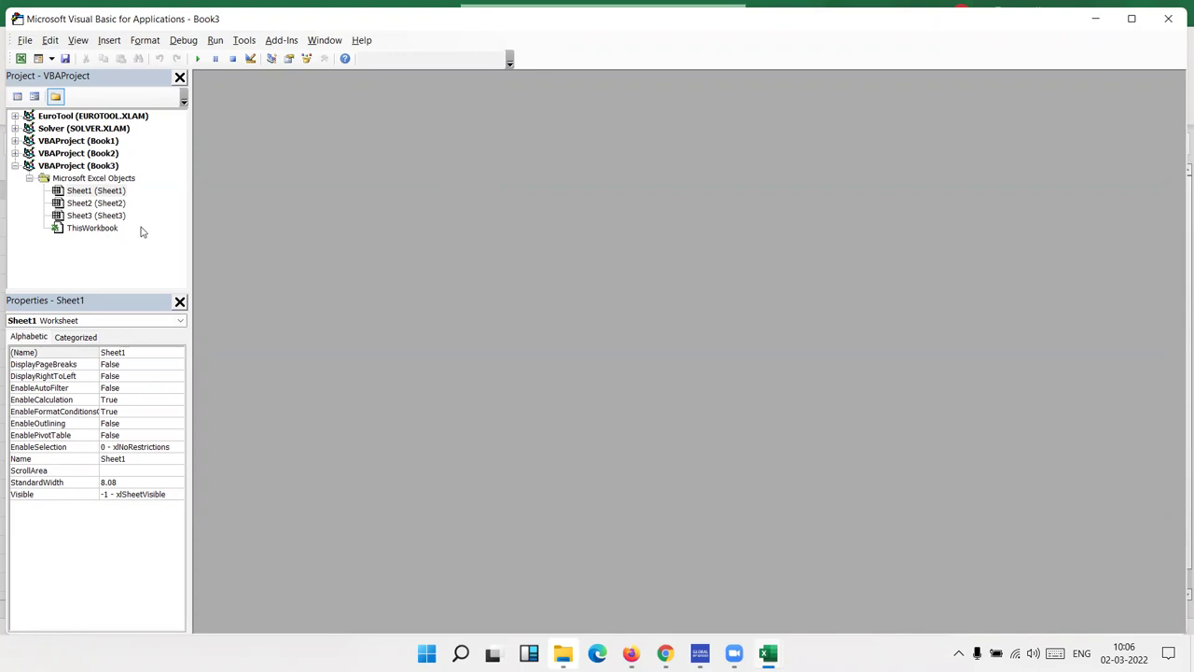
Open the code window for Book3's Sheet1.
{"action": "double_click", "coordinate": [108, 192]}
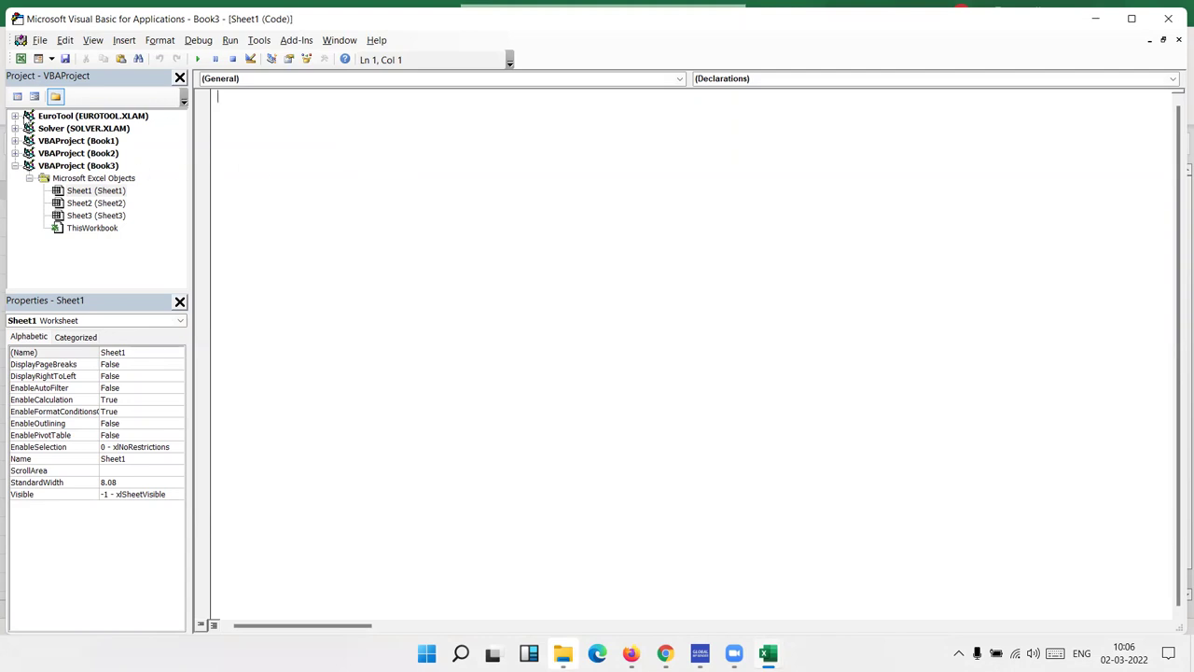
{"action": "left_click", "coordinate": [27, 128]}
{"action": "mouse_move", "coordinate": [768, 653]}
Expand Book2 to inspect its Sheet1, then collapse it, re-expand Book3 and open the Insert menu.
{"action": "left_click", "coordinate": [15, 166]}
{"action": "left_click", "coordinate": [15, 153]}
{"action": "left_click", "coordinate": [28, 165]}
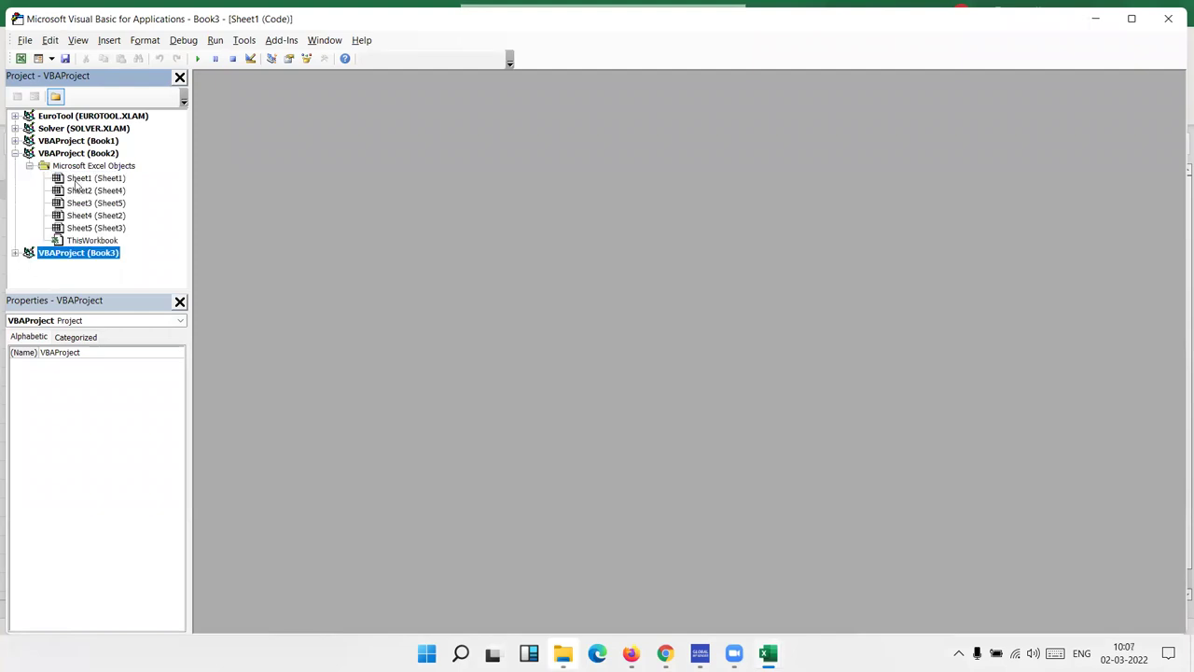
{"action": "left_click", "coordinate": [78, 181]}
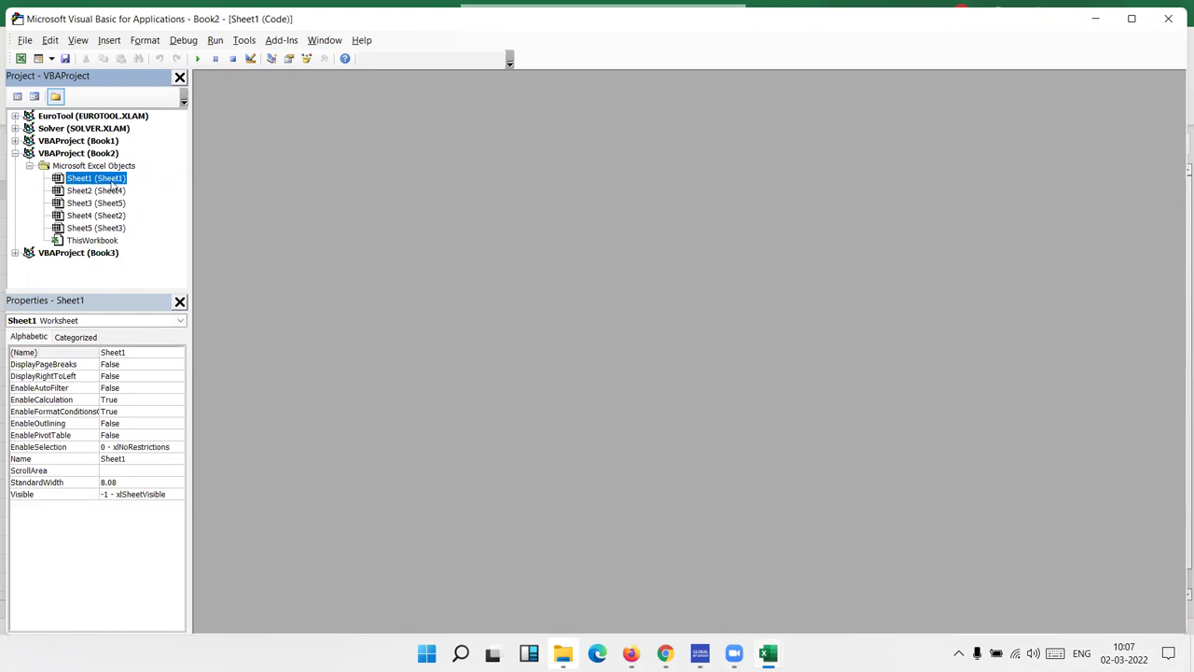
{"action": "left_click", "coordinate": [15, 154]}
{"action": "left_click", "coordinate": [15, 166]}
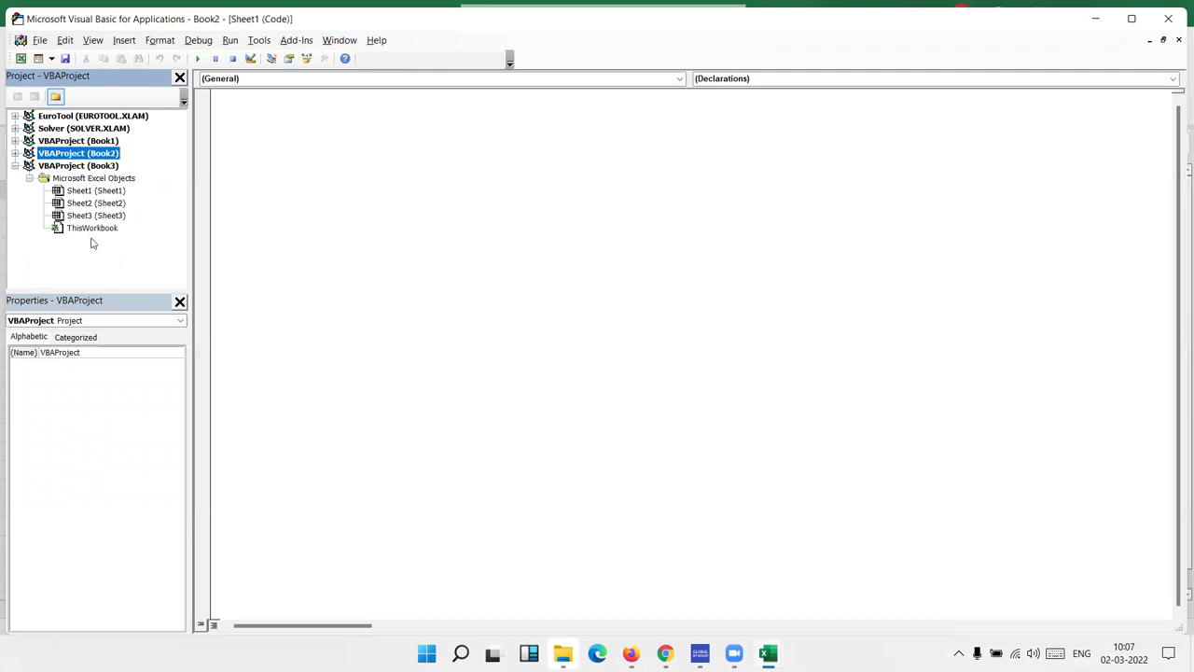
{"action": "left_click", "coordinate": [124, 40]}
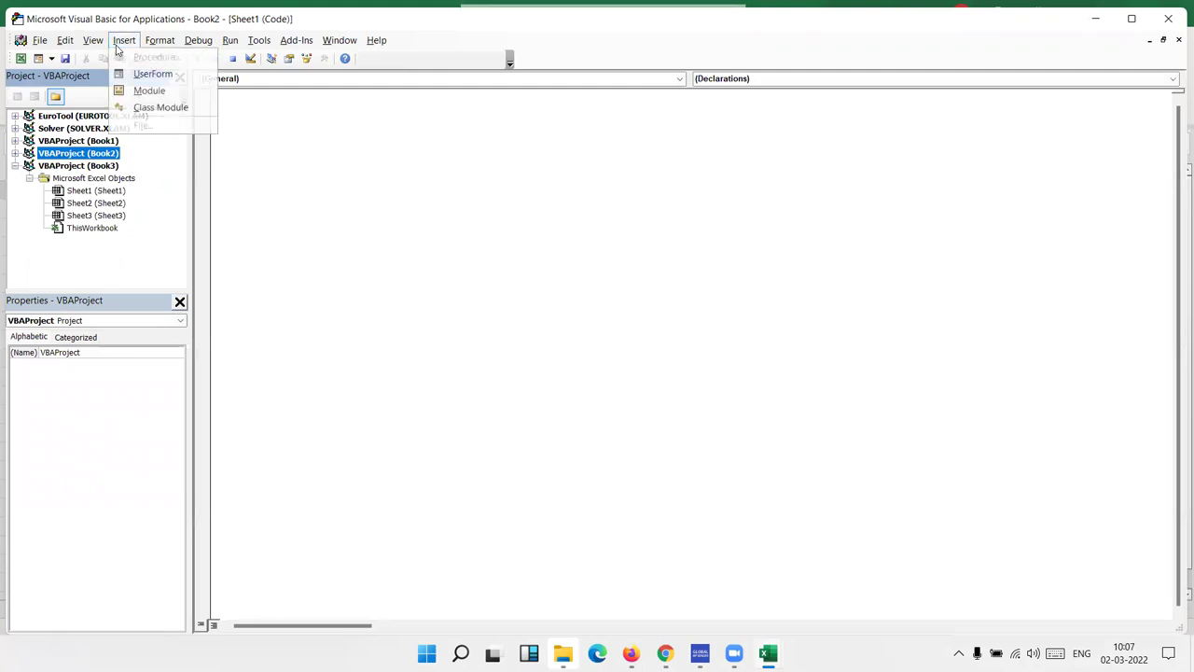
Insert Module1 into Book2 with an empty Sub rr(), then bring up Excel's macro list.
{"action": "left_click", "coordinate": [149, 91]}
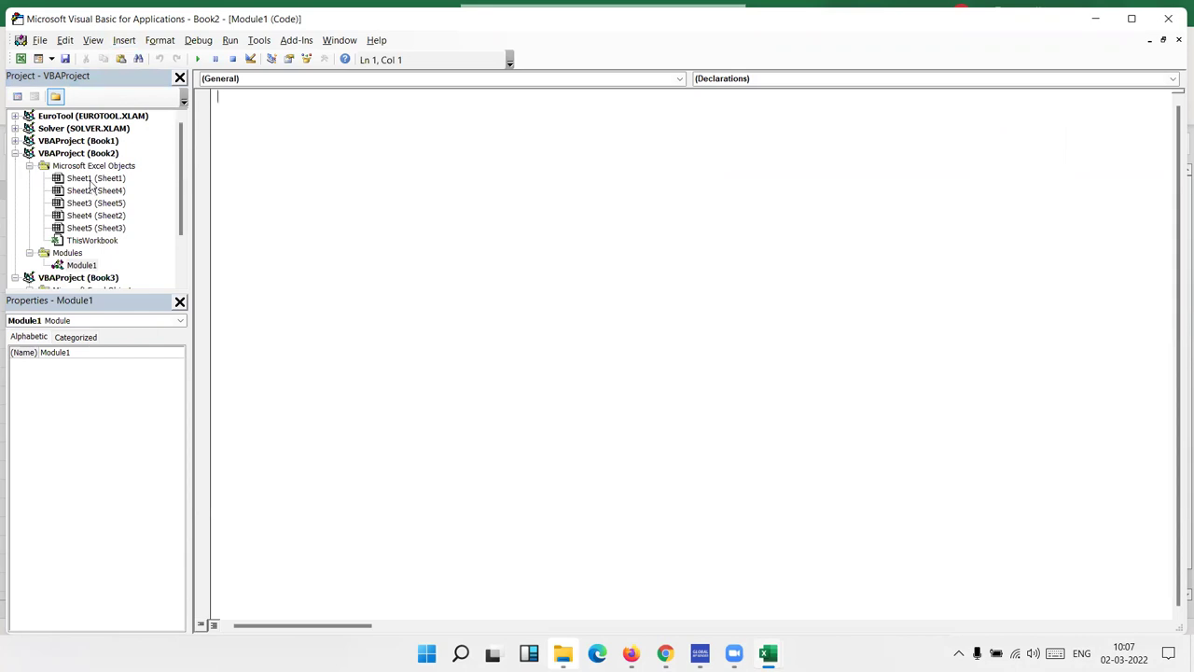
{"action": "left_click", "coordinate": [92, 182]}
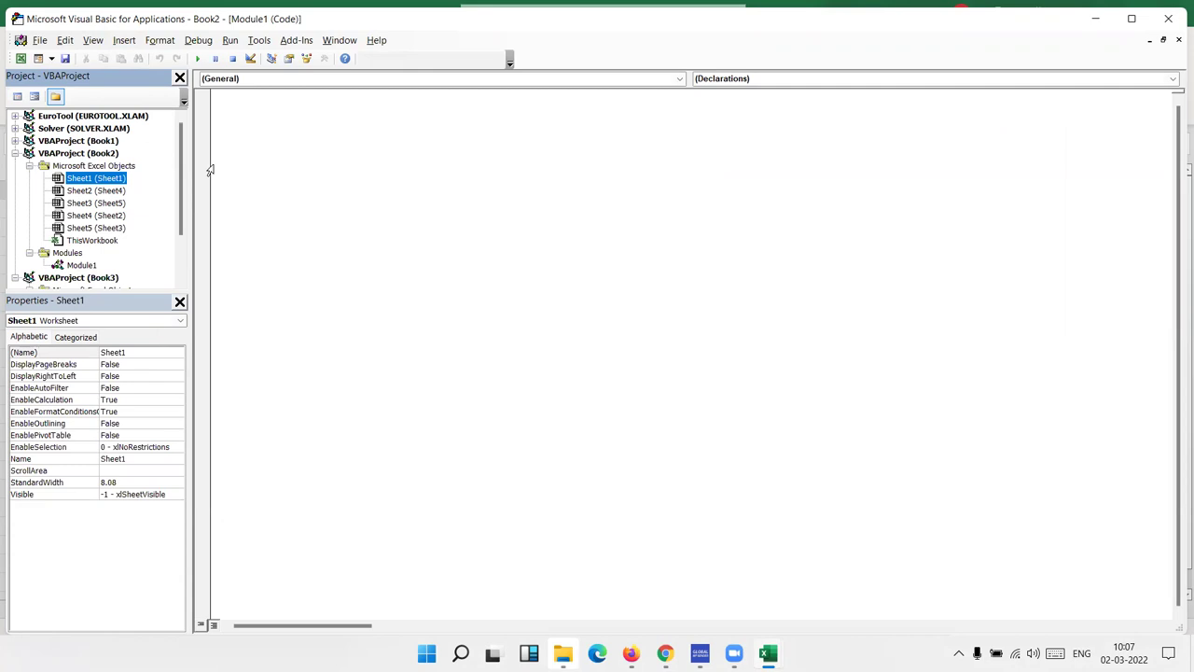
{"action": "double_click", "coordinate": [86, 265]}
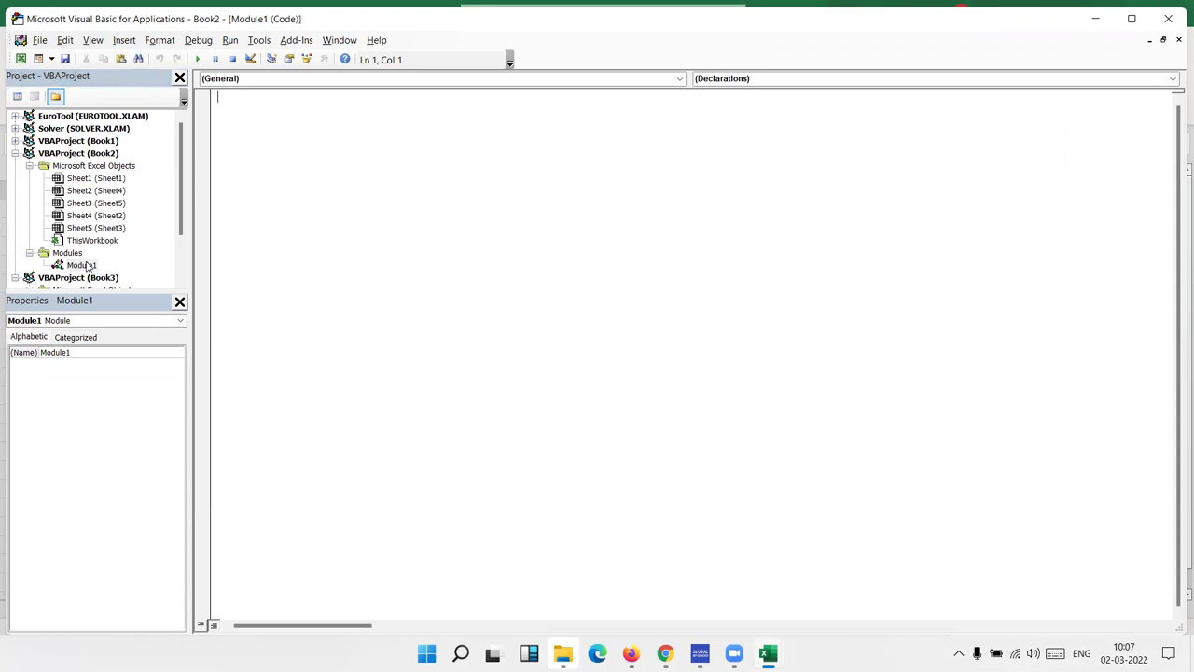
{"action": "double_click", "coordinate": [86, 266]}
{"action": "type", "text": "sub "}
{"action": "type", "text": "rr"}
{"action": "type", "text": "("}
{"action": "key", "text": "Return"}
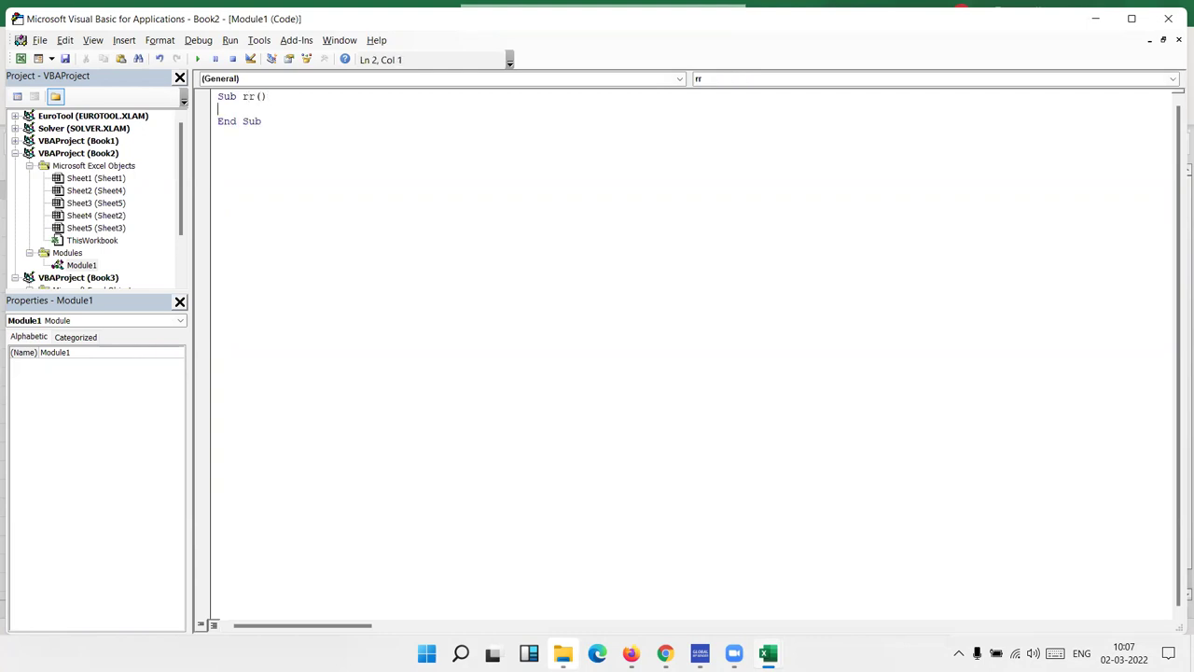
{"action": "key", "text": "alt+F11"}
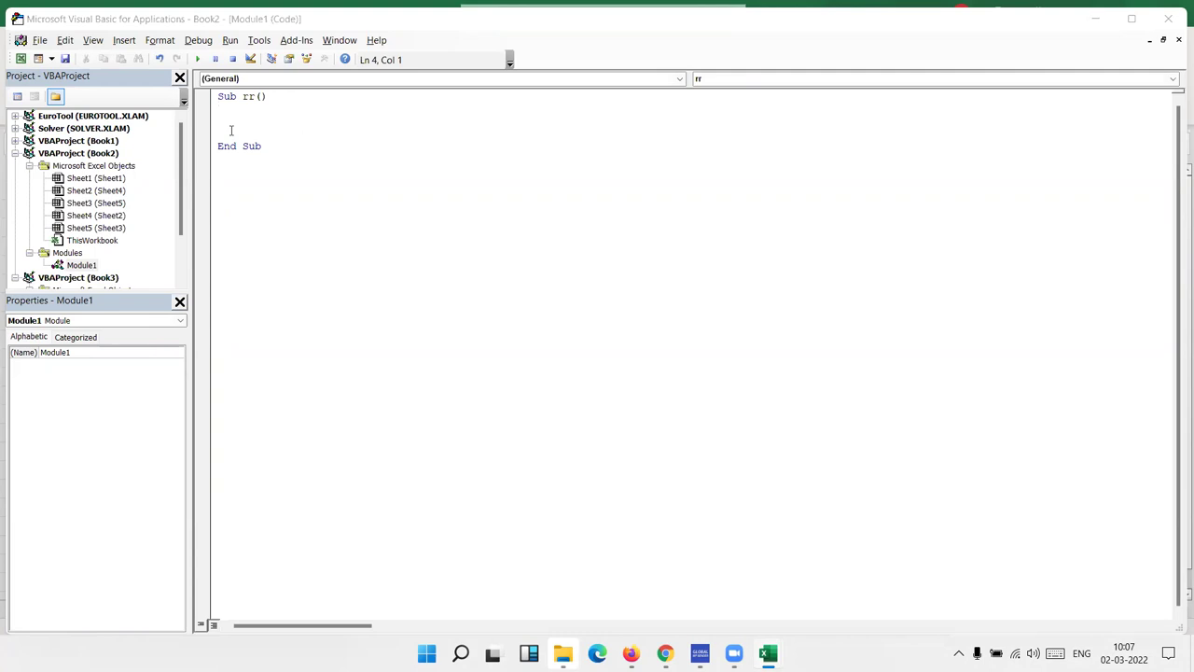
{"action": "left_click", "coordinate": [56, 84]}
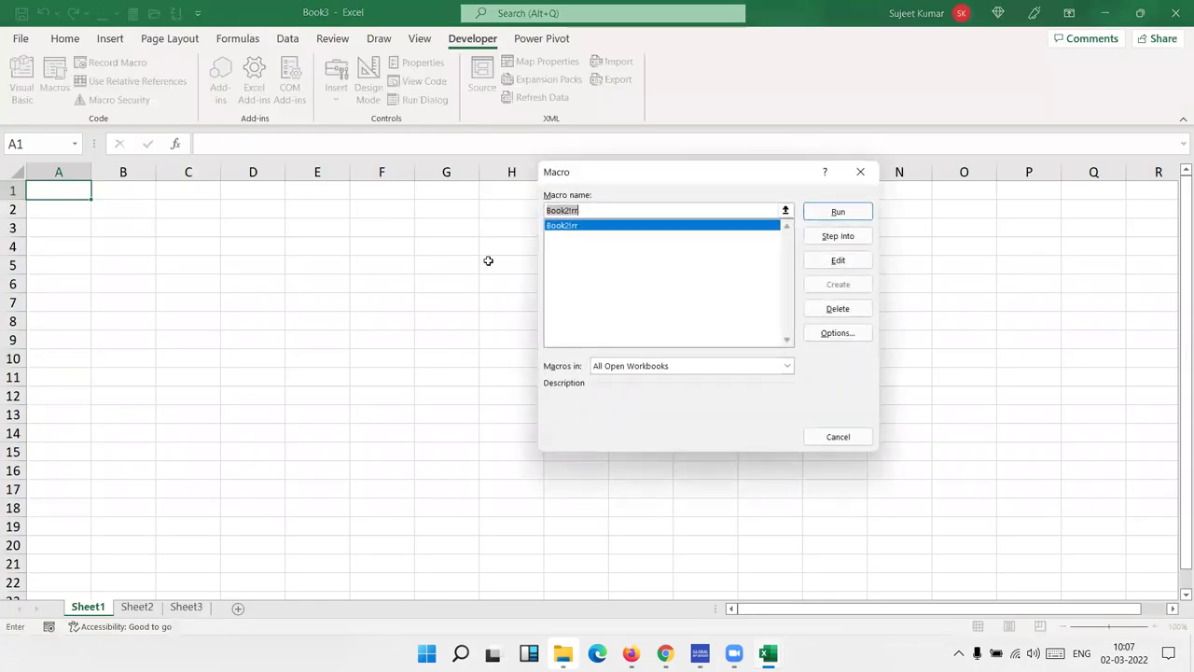
Run Book2!rr, return to the editor and select Book3's Sheet1 for new code.
{"action": "double_click", "coordinate": [574, 233]}
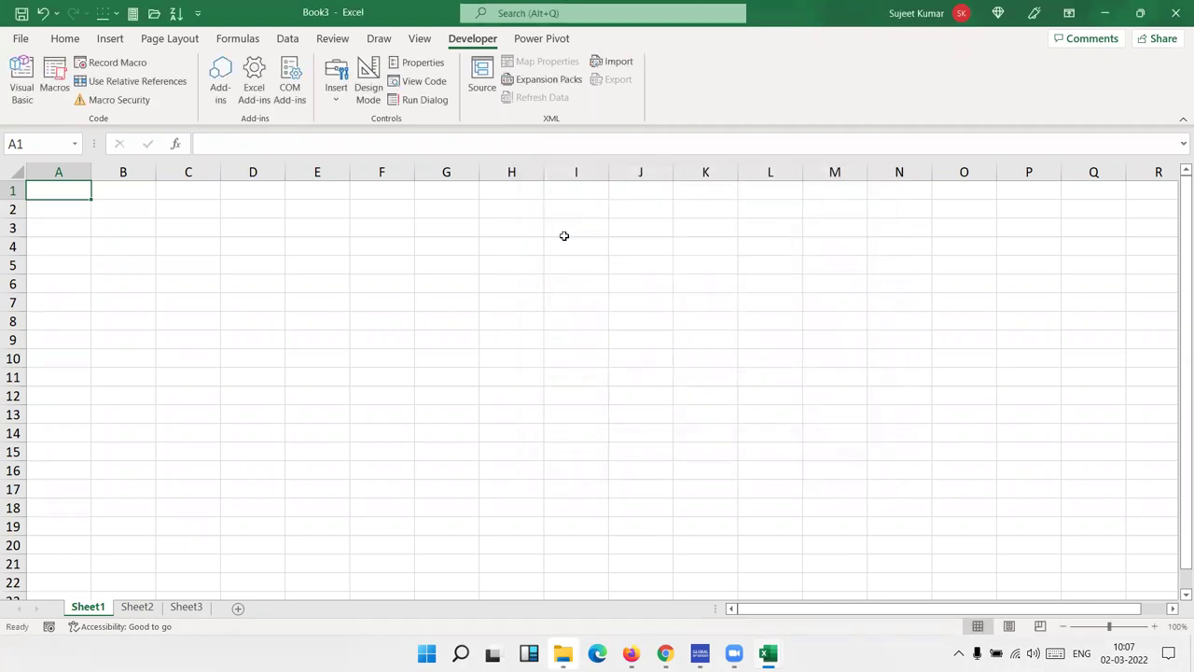
{"action": "key", "text": "alt+F11"}
{"action": "scroll", "coordinate": [70, 224], "scroll_direction": "down", "scroll_amount": 1}
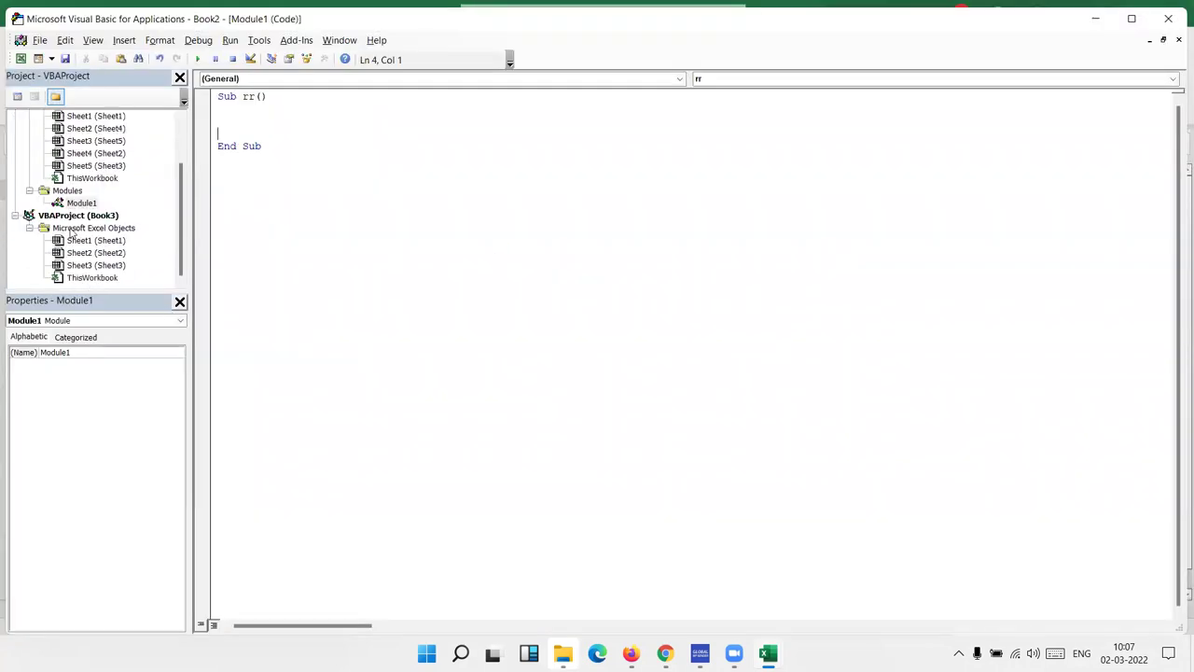
{"action": "scroll", "coordinate": [75, 231], "scroll_direction": "up", "scroll_amount": 2}
{"action": "key", "text": "alt+F11"}
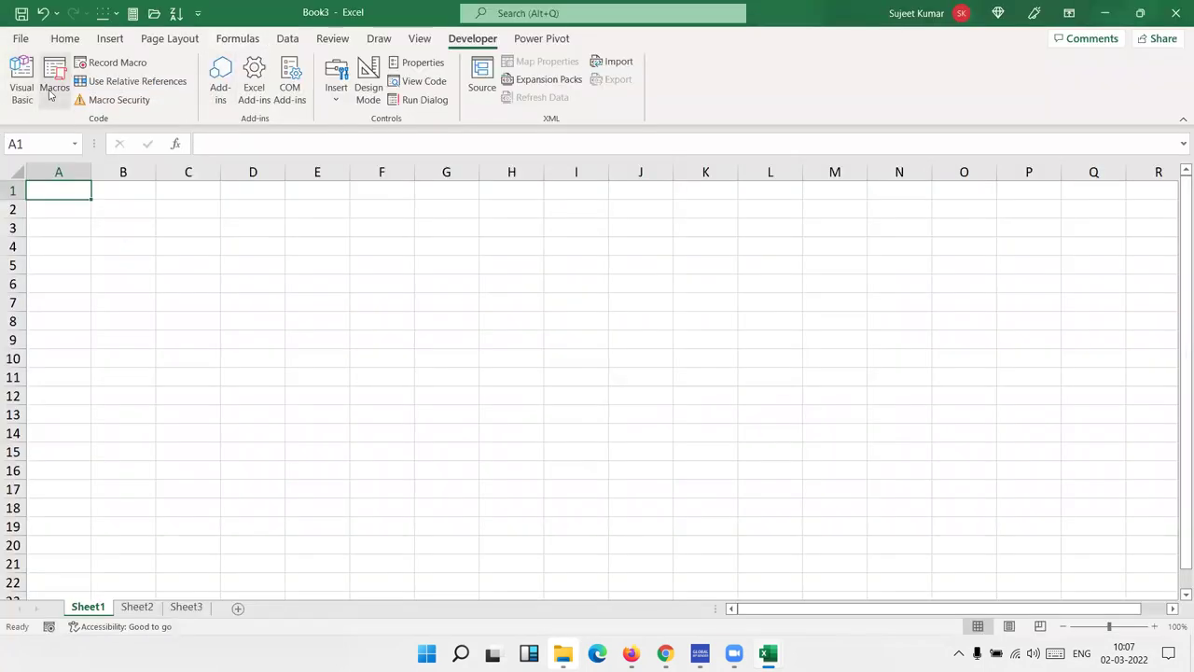
{"action": "key", "text": "alt+F11"}
{"action": "scroll", "coordinate": [93, 224], "scroll_direction": "down", "scroll_amount": 1}
{"action": "left_click", "coordinate": [95, 239]}
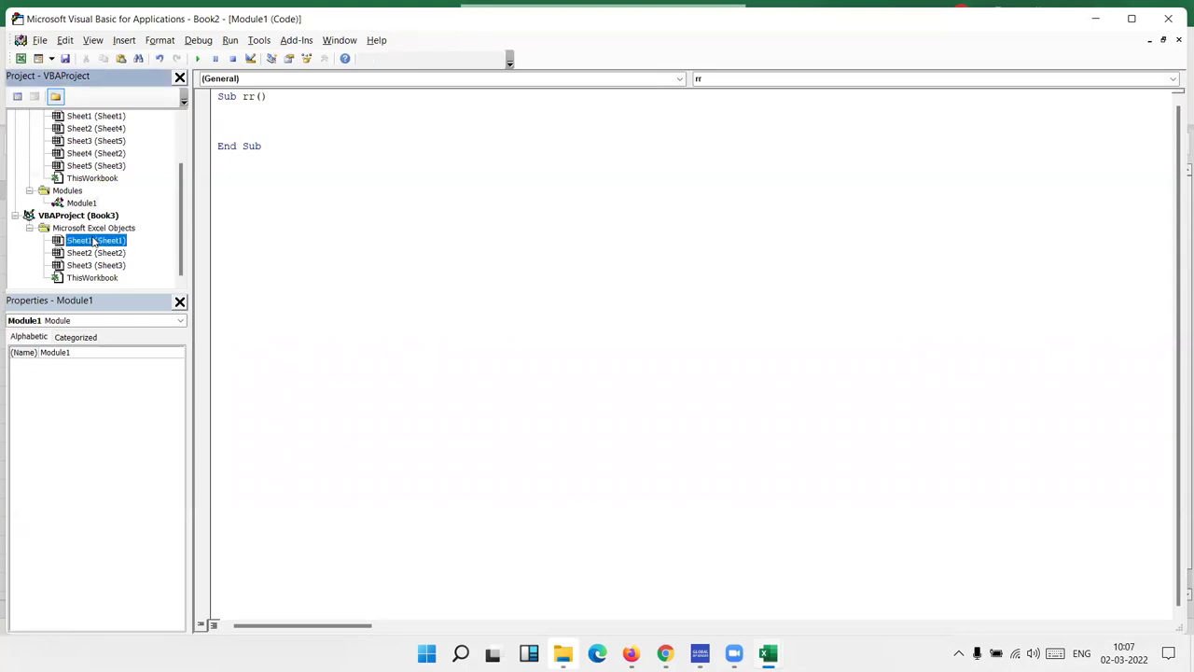
{"action": "left_click", "coordinate": [124, 40]}
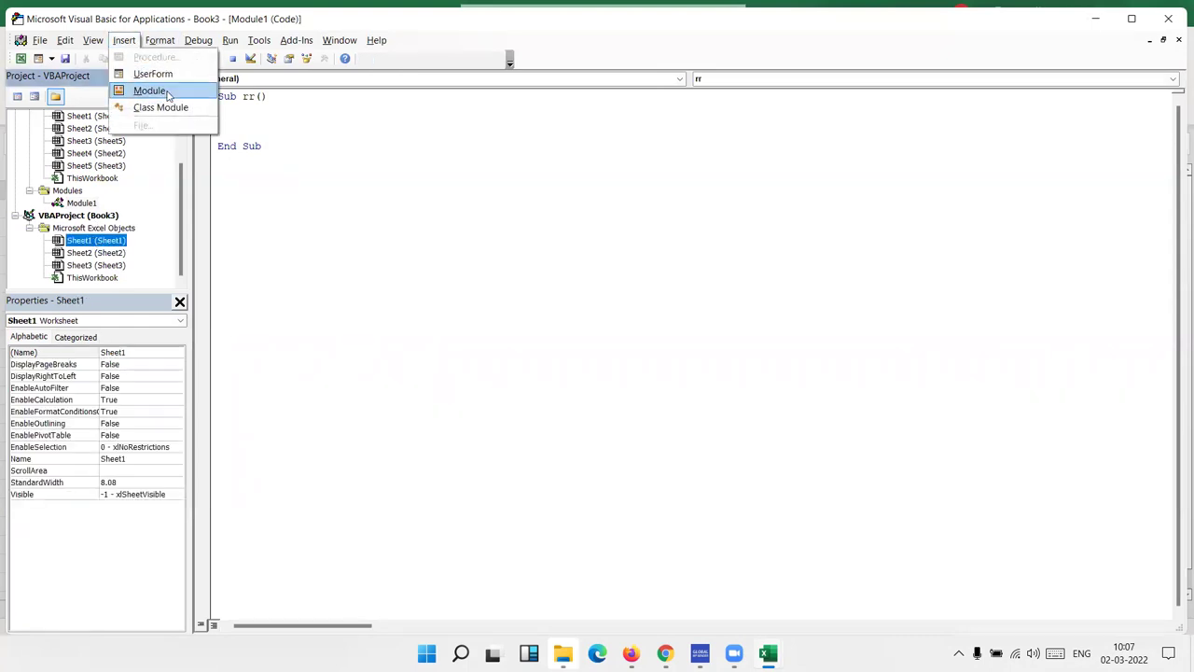
Insert a module into Book3 containing an empty Sub rr() procedure.
{"action": "left_click", "coordinate": [147, 91]}
{"action": "type", "text": "sub "}
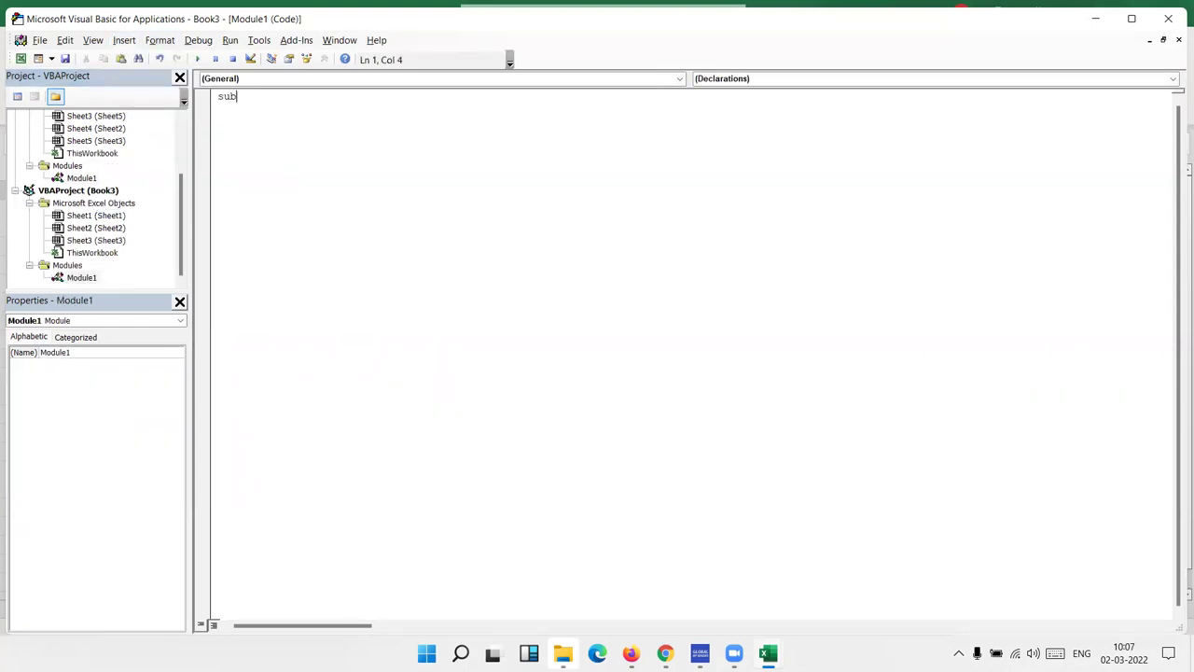
{"action": "type", "text": "r"}
{"action": "key", "text": "BackSpace"}
{"action": "type", "text": "rr"}
{"action": "key", "text": "Return"}
{"action": "key", "text": "Return"}
{"action": "key", "text": "Return"}
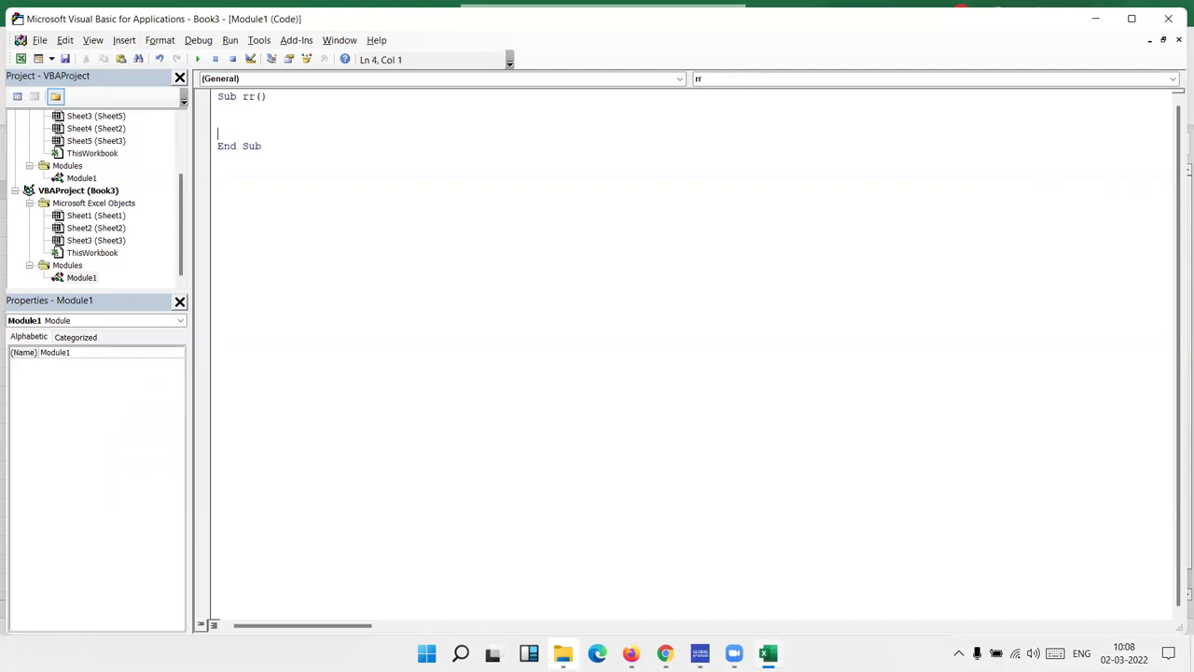
Back in Excel, open the Macro dialog and select Book3's rr macro.
{"action": "key", "text": "alt+F11"}
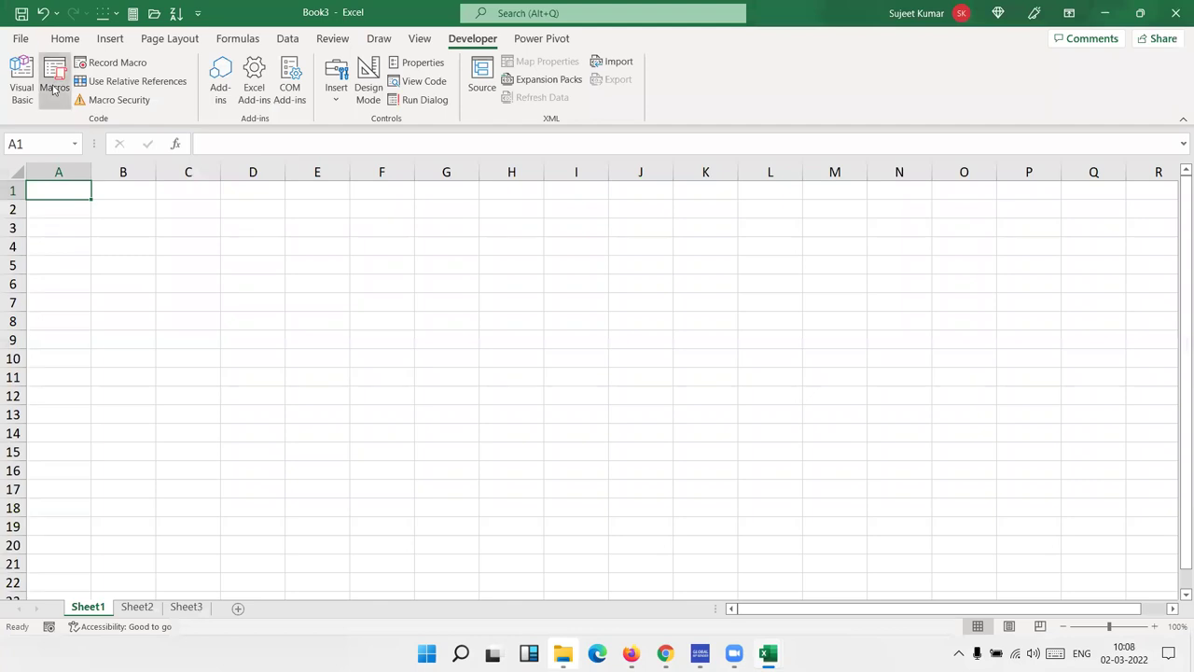
{"action": "left_click", "coordinate": [54, 89]}
{"action": "left_click", "coordinate": [559, 239]}
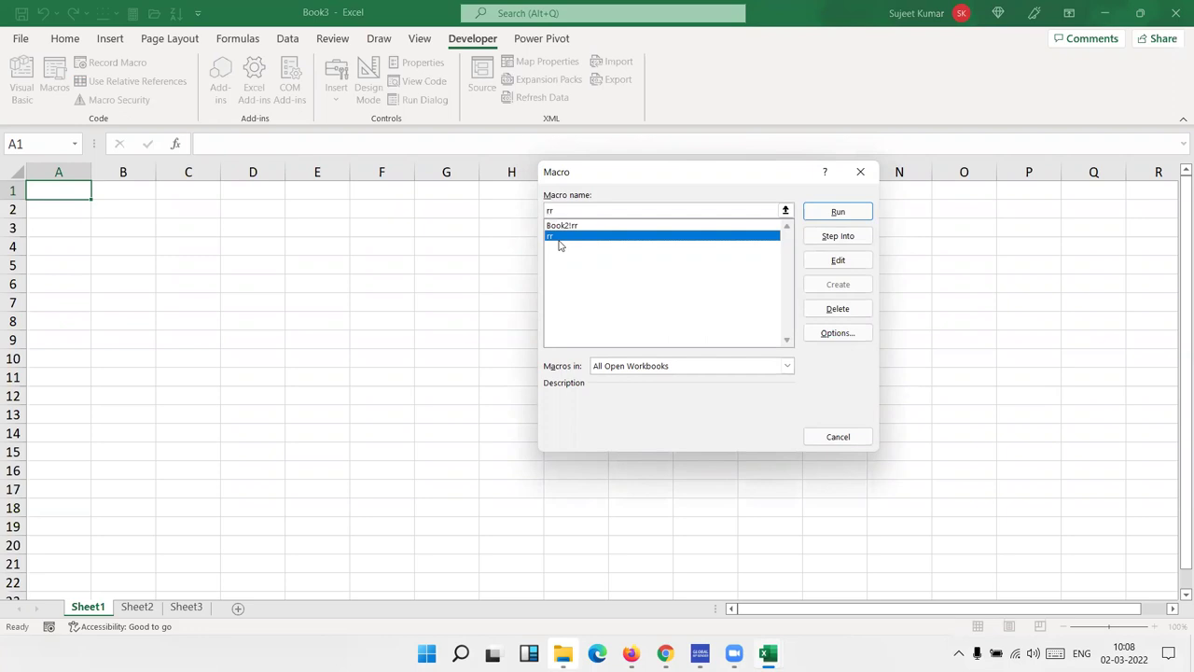
Run Book3's rr macro and return to the empty line inside its procedure.
{"action": "double_click", "coordinate": [559, 239]}
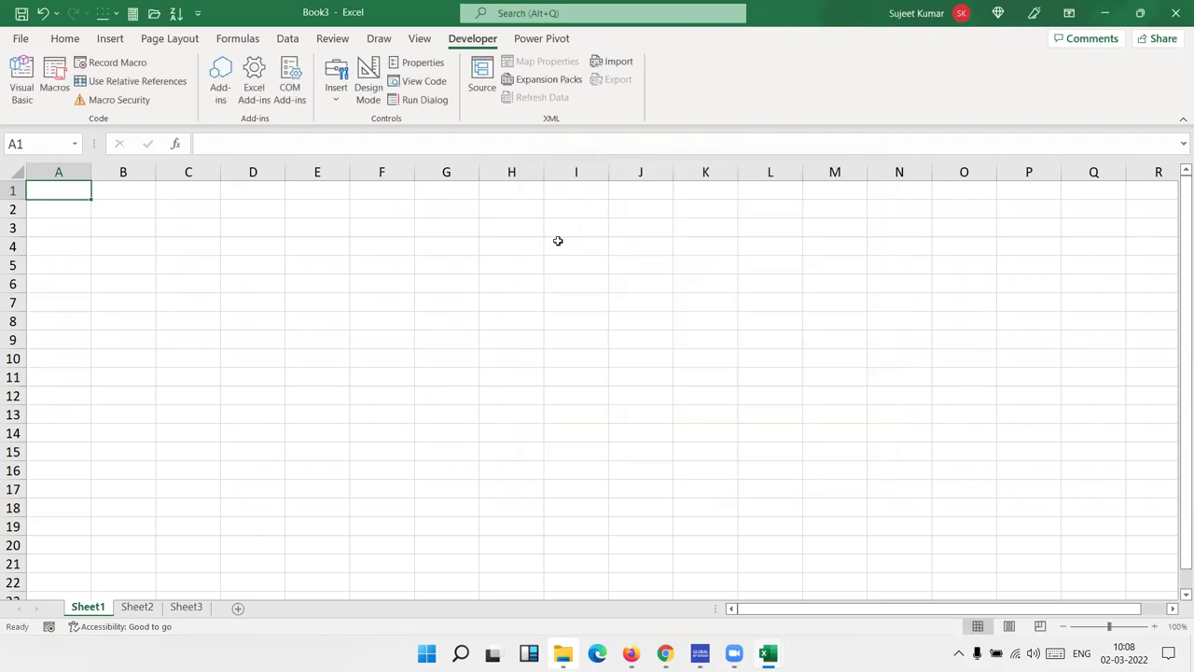
{"action": "key", "text": "alt+F11"}
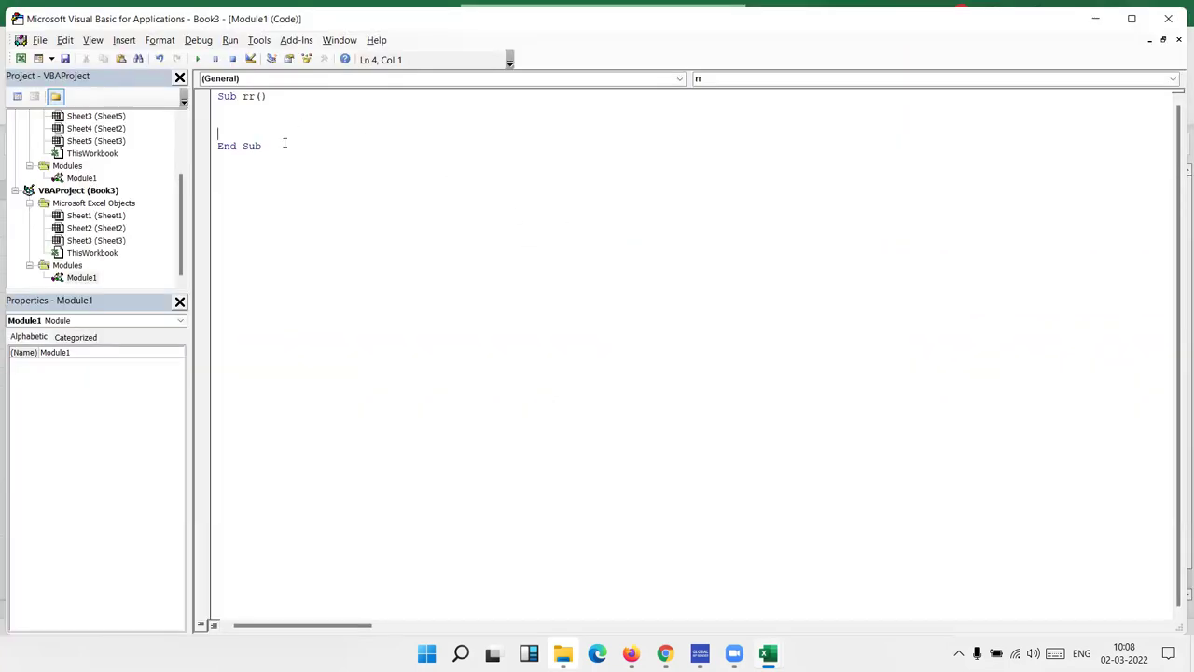
{"action": "left_click", "coordinate": [232, 116]}
{"action": "double_click", "coordinate": [250, 96]}
Type Application, Workbooks, Sheets and Range on separate lines inside Sub rr().
{"action": "left_click", "coordinate": [264, 118]}
{"action": "key", "text": "Return"}
{"action": "key", "text": "Return"}
{"action": "left_click", "coordinate": [218, 121]}
{"action": "type", "text": "application"}
{"action": "key", "text": "Return"}
{"action": "type", "text": "workbooks"}
{"action": "key", "text": "Return"}
{"action": "type", "text": "sheets"}
{"action": "key", "text": "Return"}
{"action": "type", "text": "range"}
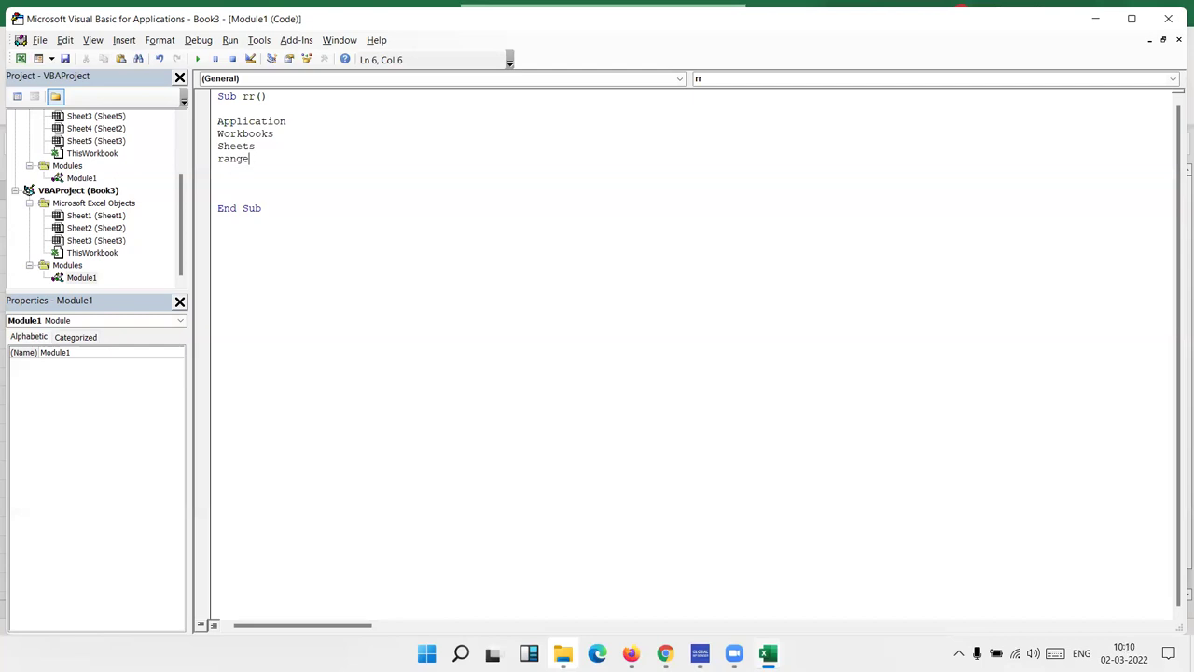
{"action": "key", "text": "Return"}
Select the four object lines, then add a blank line above End Sub.
{"action": "key", "text": "Up"}
{"action": "key", "text": "Up"}
{"action": "key", "text": "Up"}
{"action": "key", "text": "Up"}
{"action": "key", "text": "shift+Down"}
{"action": "key", "text": "shift+Down"}
{"action": "key", "text": "shift+Down"}
{"action": "key", "text": "shift+Down"}
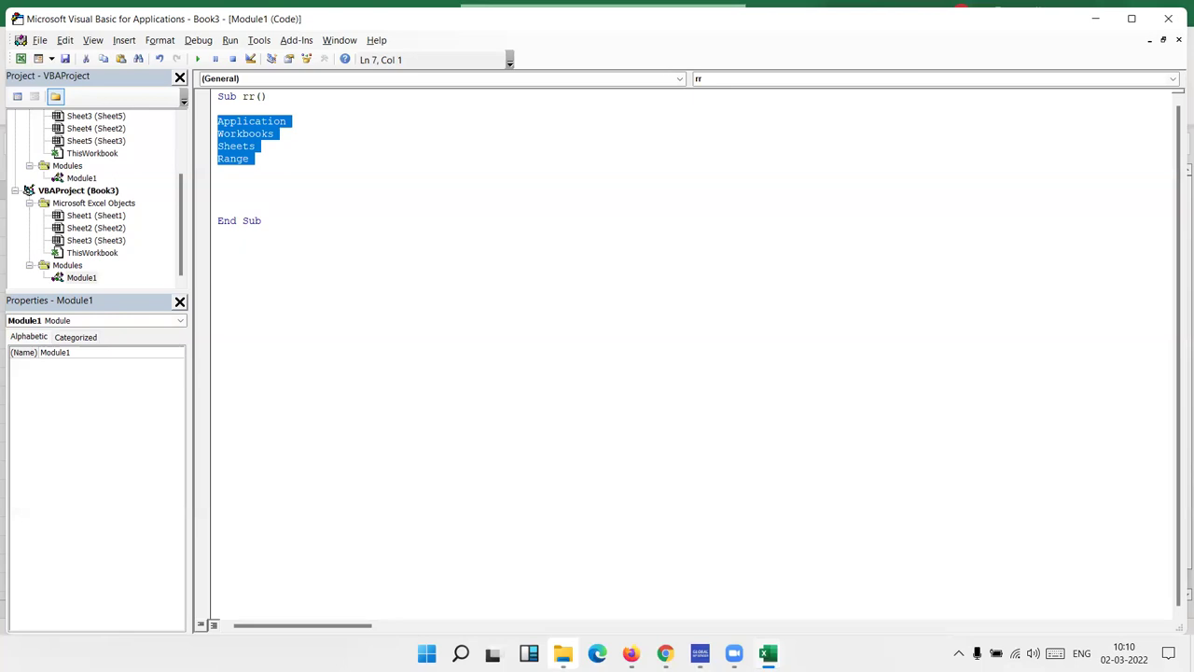
{"action": "key", "text": "Down"}
{"action": "key", "text": "Return"}
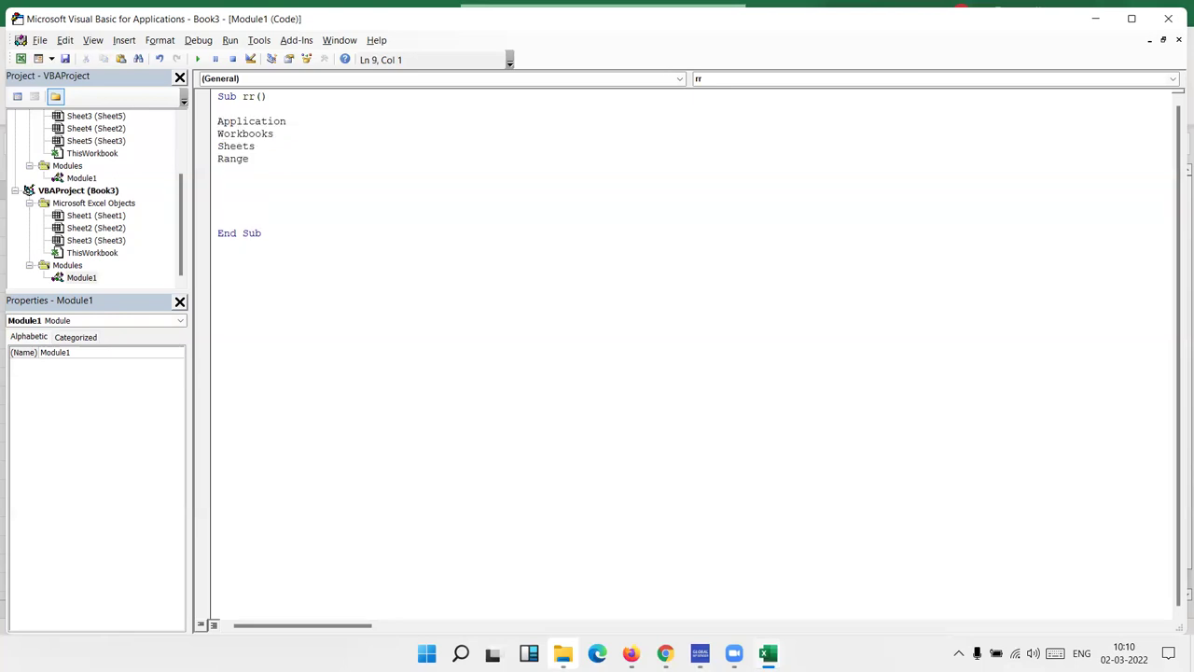
Back in Excel, enter anlaysis, algo, code and test down F1:F4.
{"action": "key", "text": "alt+F11"}
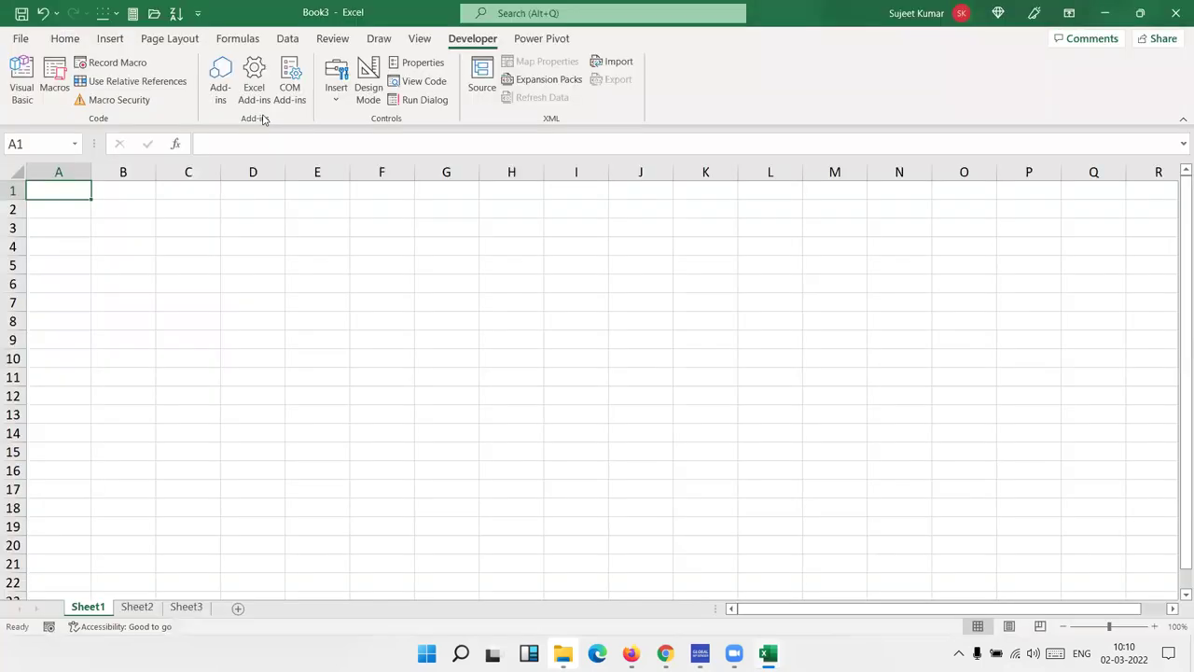
{"action": "key", "text": "ctrl+Right"}
{"action": "key", "text": "ctrl+Left"}
{"action": "key", "text": "Right"}
{"action": "key", "text": "Right"}
{"action": "key", "text": "Right"}
{"action": "key", "text": "Right"}
{"action": "key", "text": "Right"}
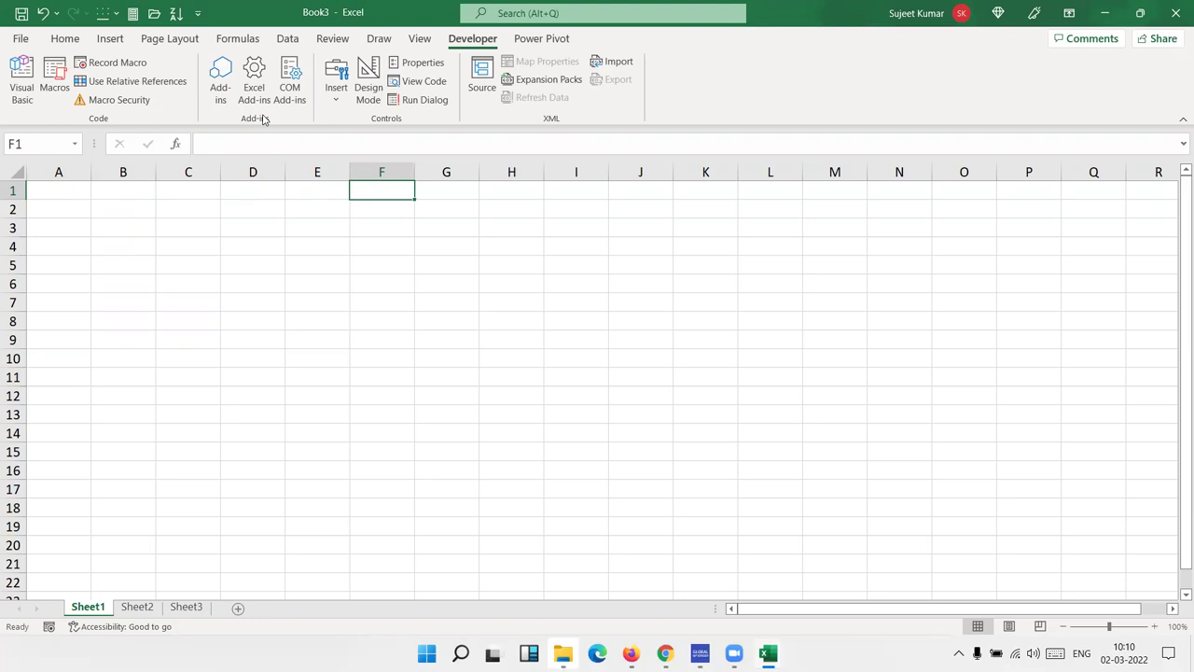
{"action": "type", "text": "app"}
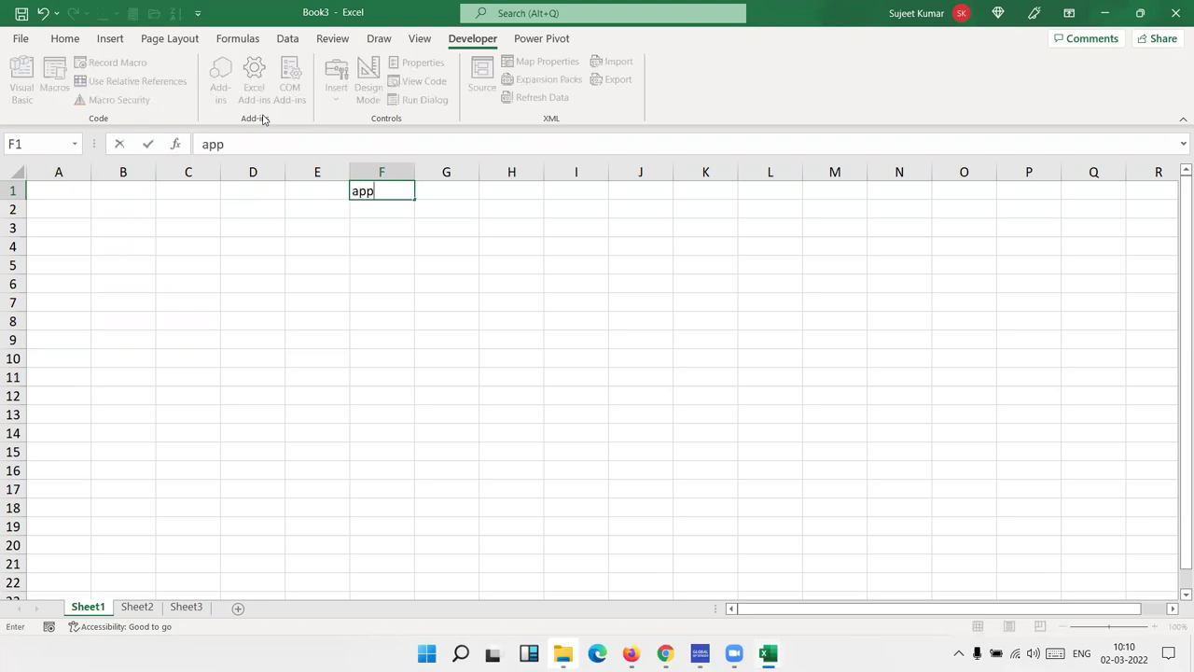
{"action": "key", "text": "BackSpace"}
{"action": "key", "text": "BackSpace"}
{"action": "key", "text": "BackSpace"}
{"action": "type", "text": "a"}
{"action": "key", "text": "BackSpace"}
{"action": "type", "text": "anlaysis"}
{"action": "key", "text": "Return"}
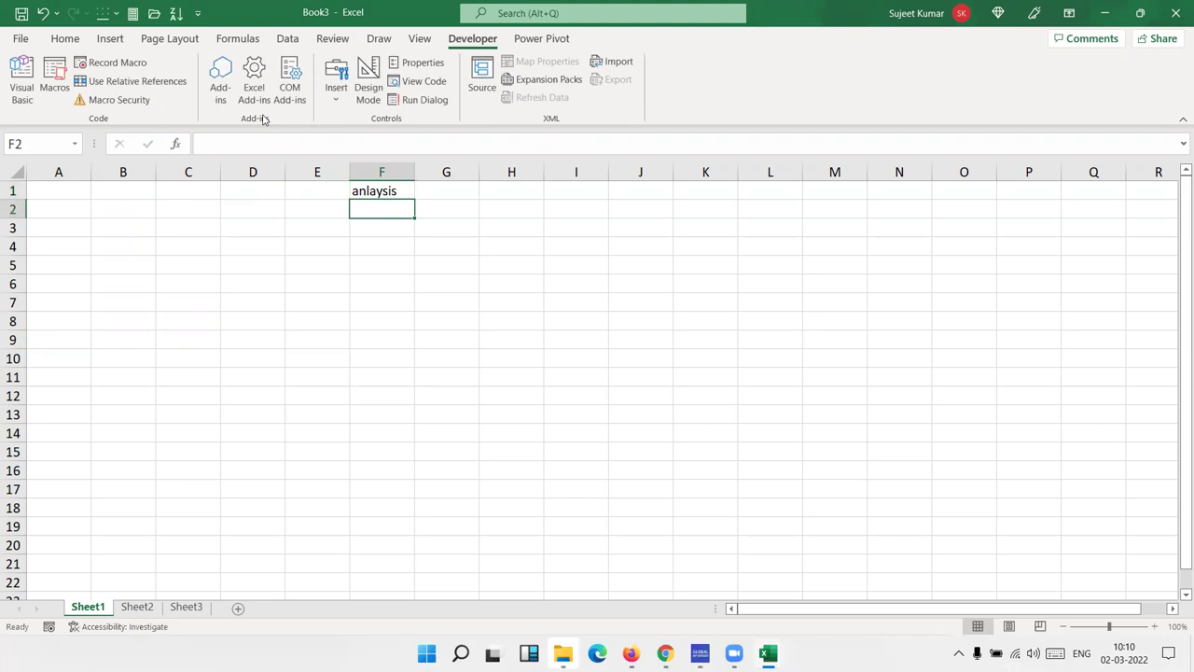
{"action": "type", "text": "algo"}
{"action": "key", "text": "Return"}
{"action": "type", "text": "code"}
{"action": "key", "text": "Return"}
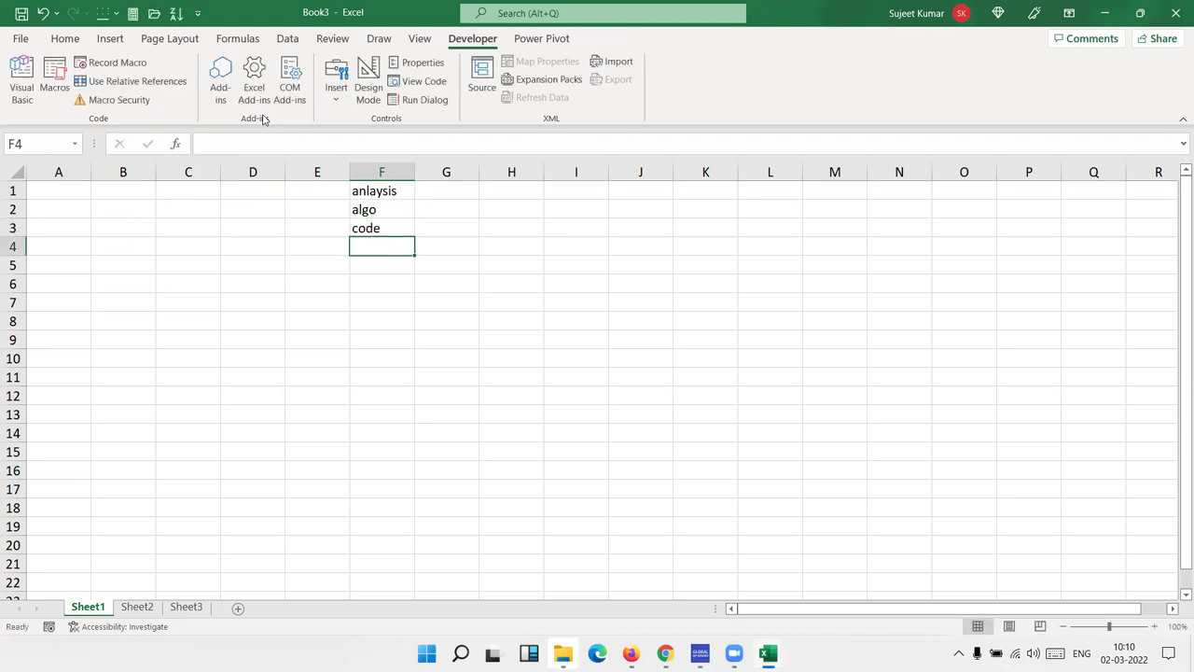
{"action": "type", "text": "test"}
{"action": "key", "text": "Return"}
Add Re-code in G4, Re-test in H4 and Apply in F5, then return to A1.
{"action": "key", "text": "Up"}
{"action": "key", "text": "Right"}
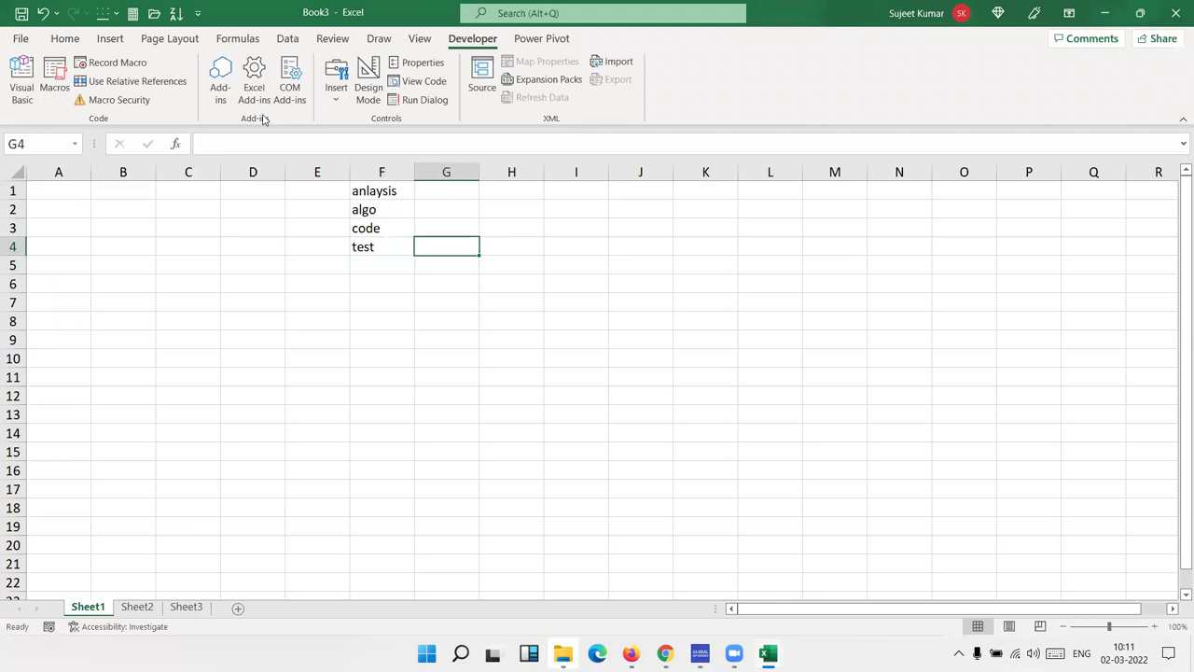
{"action": "type", "text": "Re-code"}
{"action": "key", "text": "Tab"}
{"action": "type", "text": "Re"}
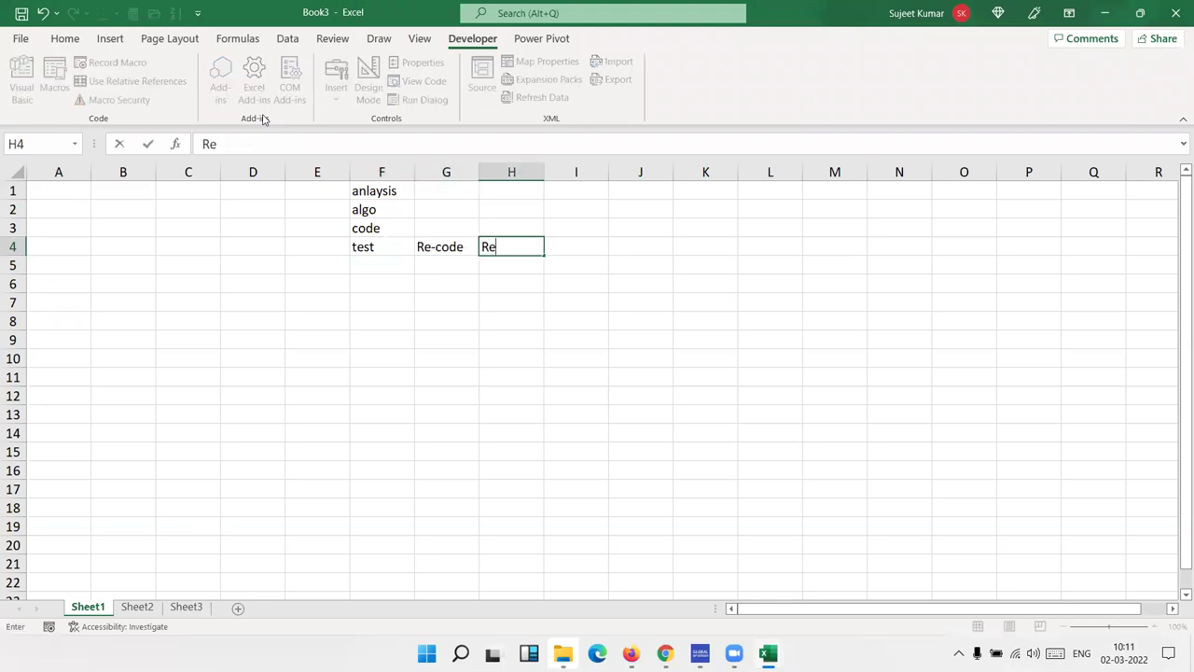
{"action": "type", "text": "-sted"}
{"action": "key", "text": "BackSpace"}
{"action": "key", "text": "BackSpace"}
{"action": "key", "text": "BackSpace"}
{"action": "type", "text": "te"}
{"action": "type", "text": "st"}
{"action": "key", "text": "Return"}
{"action": "key", "text": "Left"}
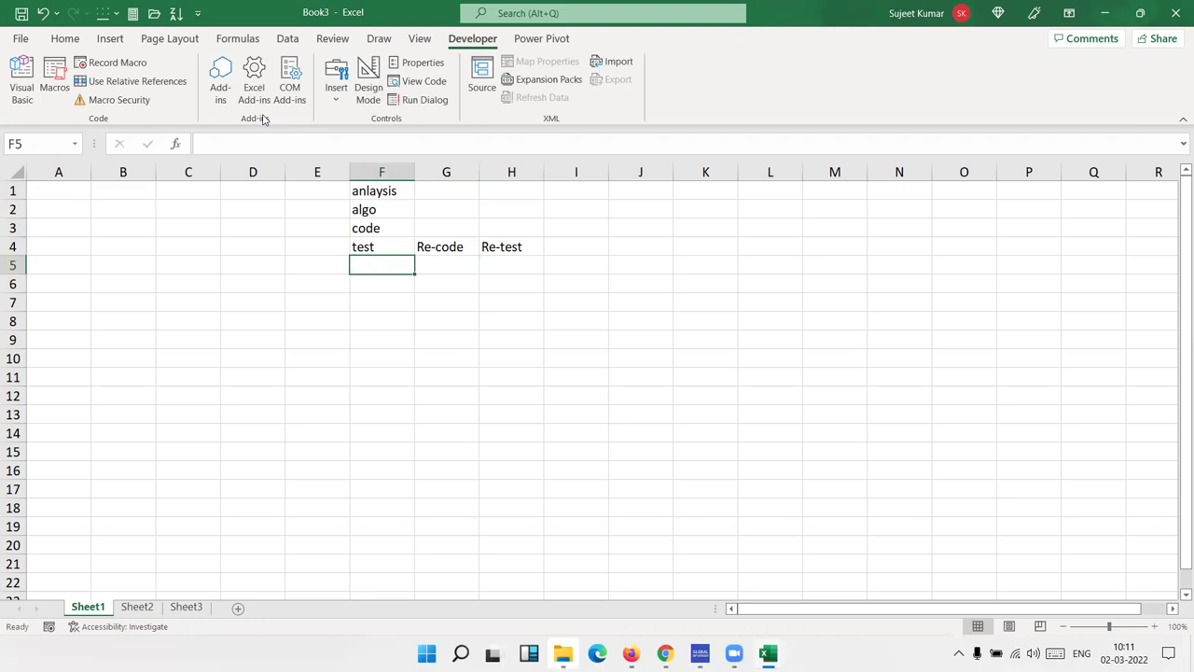
{"action": "type", "text": "Apply"}
{"action": "key", "text": "Return"}
{"action": "key", "text": "Up"}
{"action": "key", "text": "Home"}
{"action": "key", "text": "ctrl+Home"}
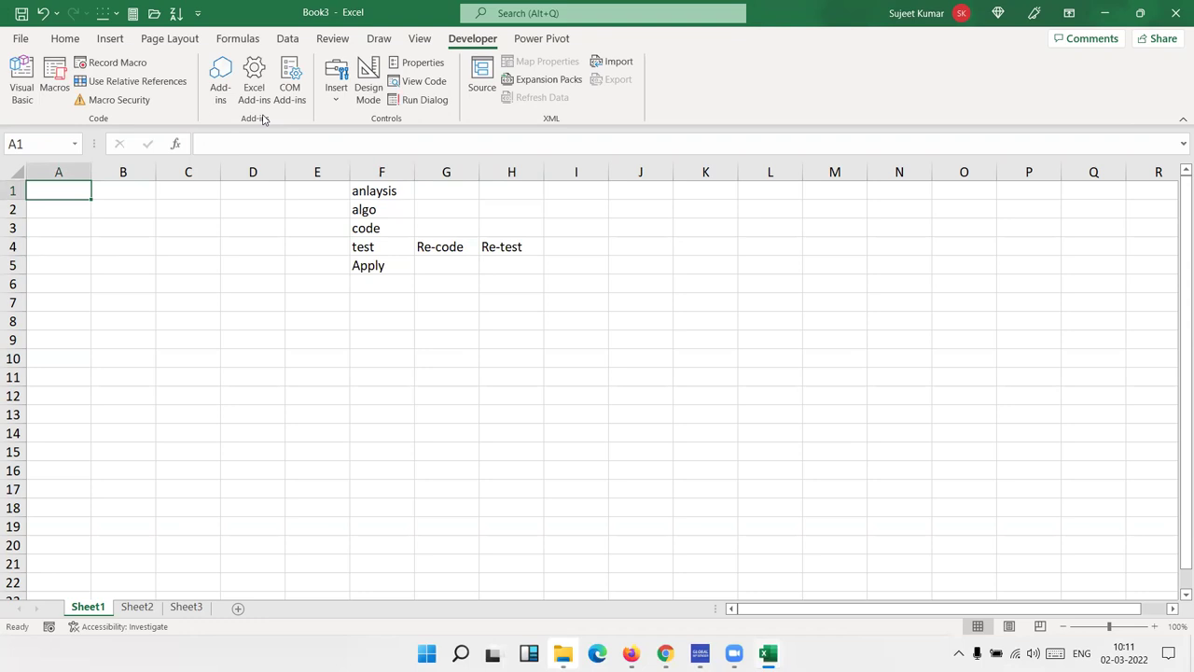
Type the headers Name, Roll and Marks into A1:C1.
{"action": "type", "text": "Name"}
{"action": "key", "text": "Tab"}
{"action": "type", "text": "Roll"}
{"action": "key", "text": "Tab"}
{"action": "type", "text": "Marks"}
{"action": "key", "text": "Return"}
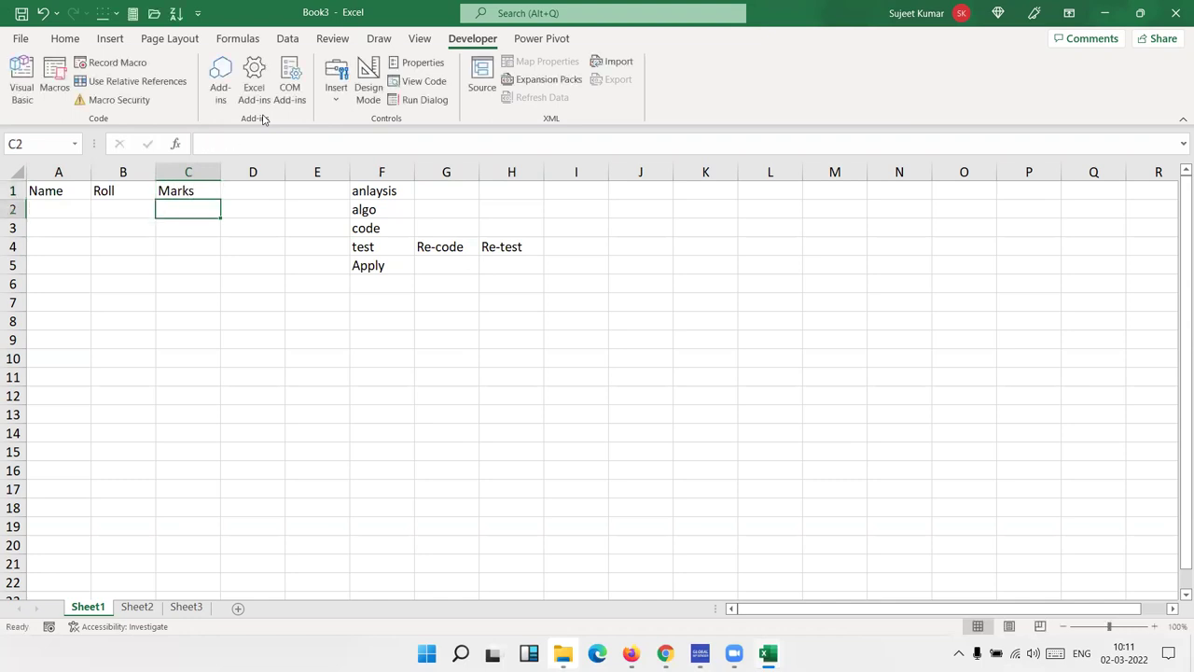
Enter a student name in A2, AutoFill it to A10, clear A2:A10, then select the headers.
{"action": "type", "text": "Puja"}
{"action": "key", "text": "Return"}
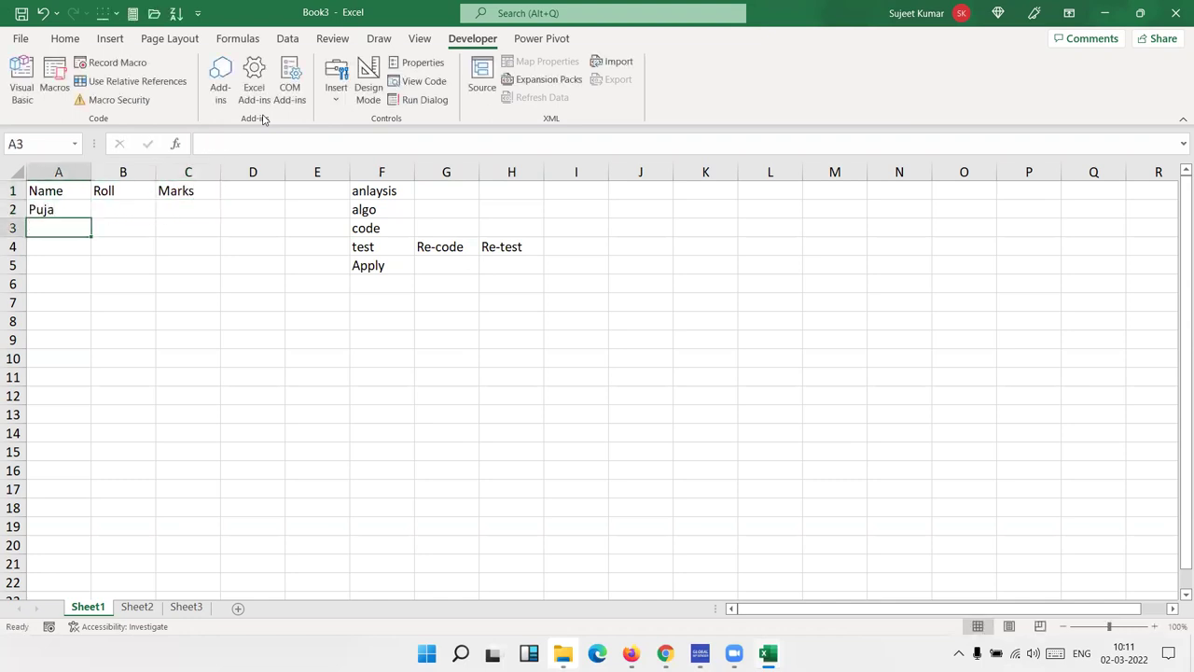
{"action": "left_click", "coordinate": [51, 209]}
{"action": "left_click_drag", "start_coordinate": [90, 219], "coordinate": [69, 361]}
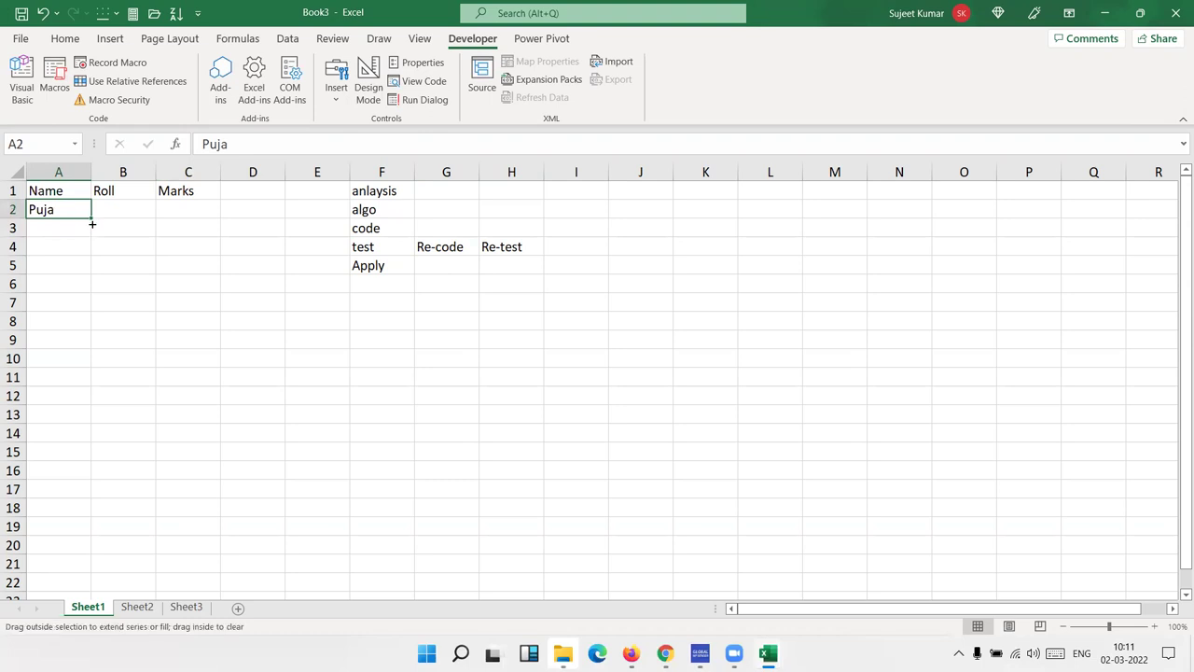
{"action": "left_click", "coordinate": [124, 211]}
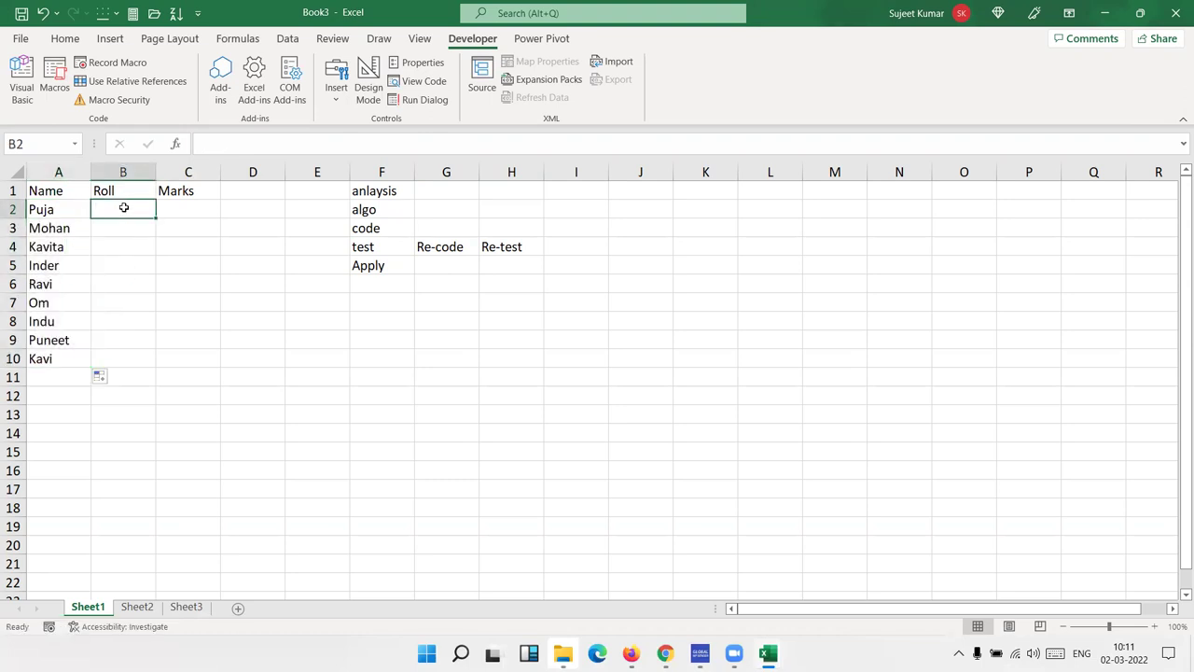
{"action": "left_click_drag", "start_coordinate": [57, 210], "coordinate": [44, 358]}
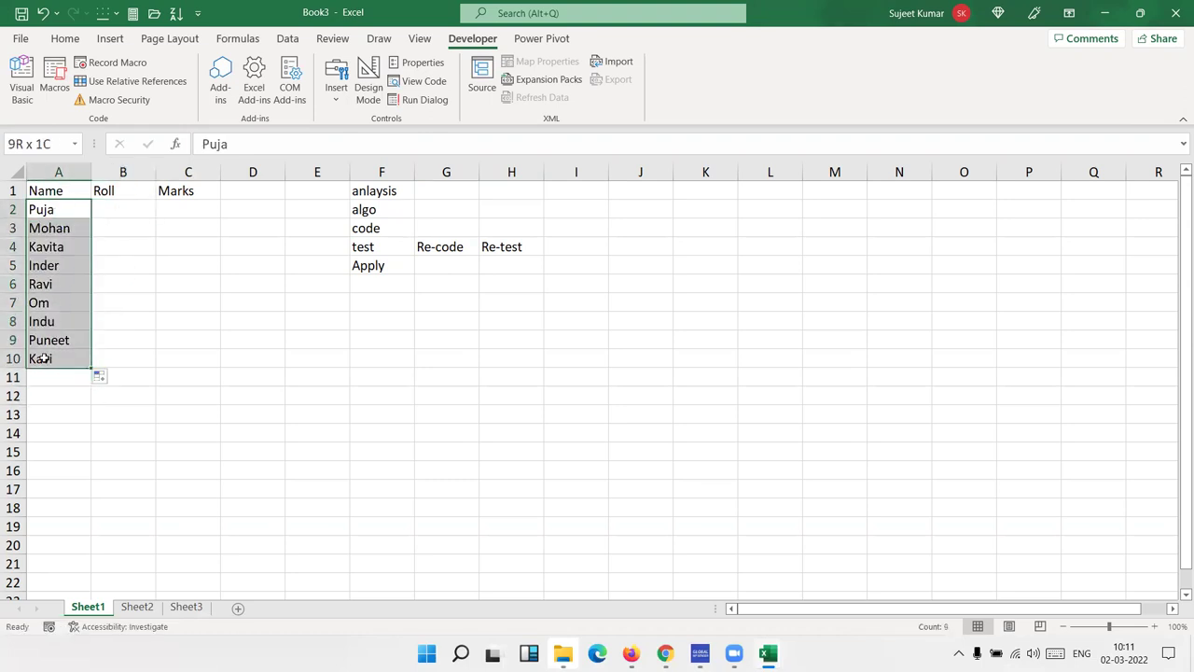
{"action": "key", "text": "Delete"}
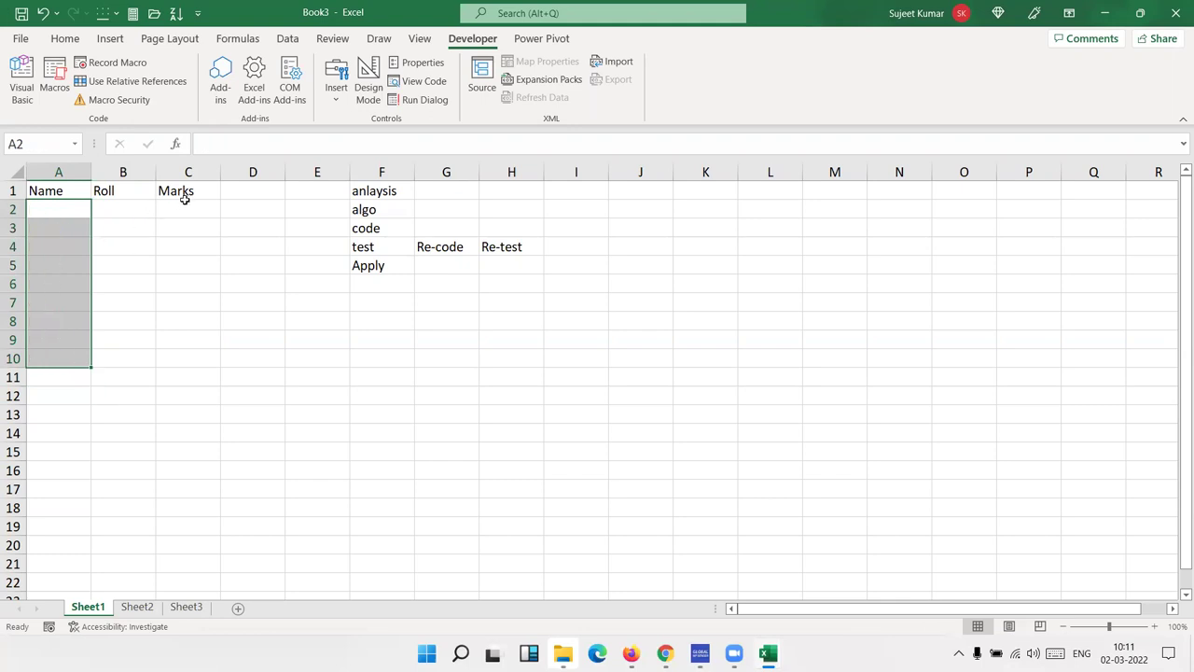
{"action": "left_click", "coordinate": [183, 194]}
{"action": "left_click_drag", "start_coordinate": [122, 194], "coordinate": [82, 194]}
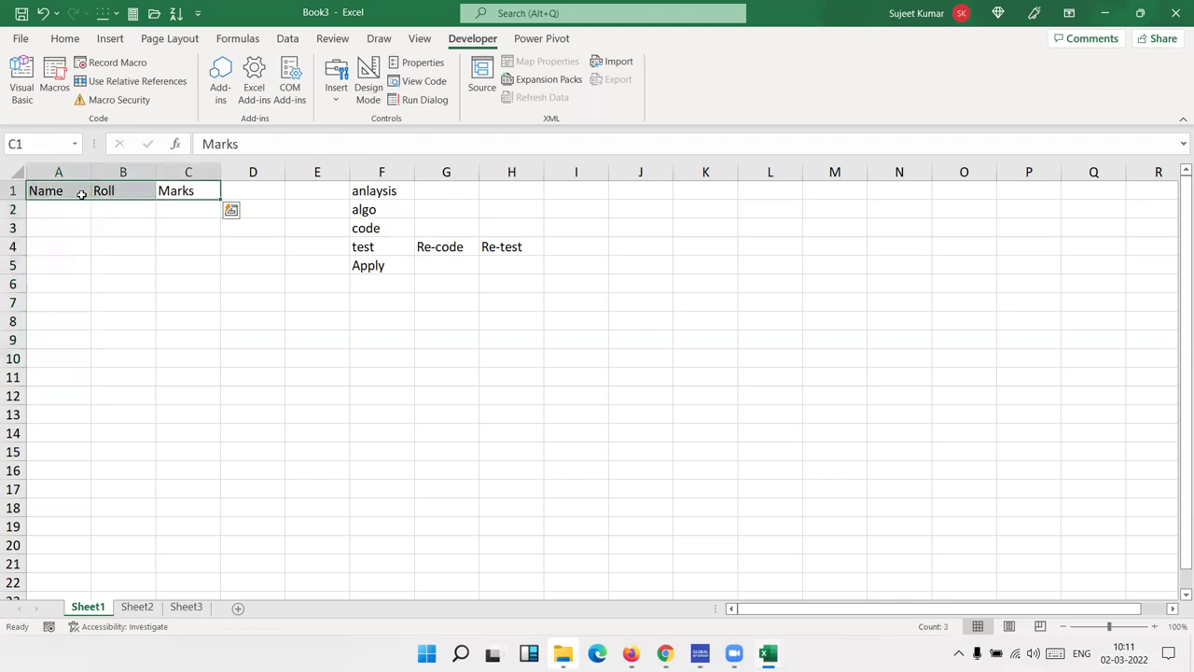
List the macro steps Start, select a1, enter name and select b1 in J1:J4.
{"action": "left_click", "coordinate": [635, 194]}
{"action": "type", "text": "Start"}
{"action": "key", "text": "Return"}
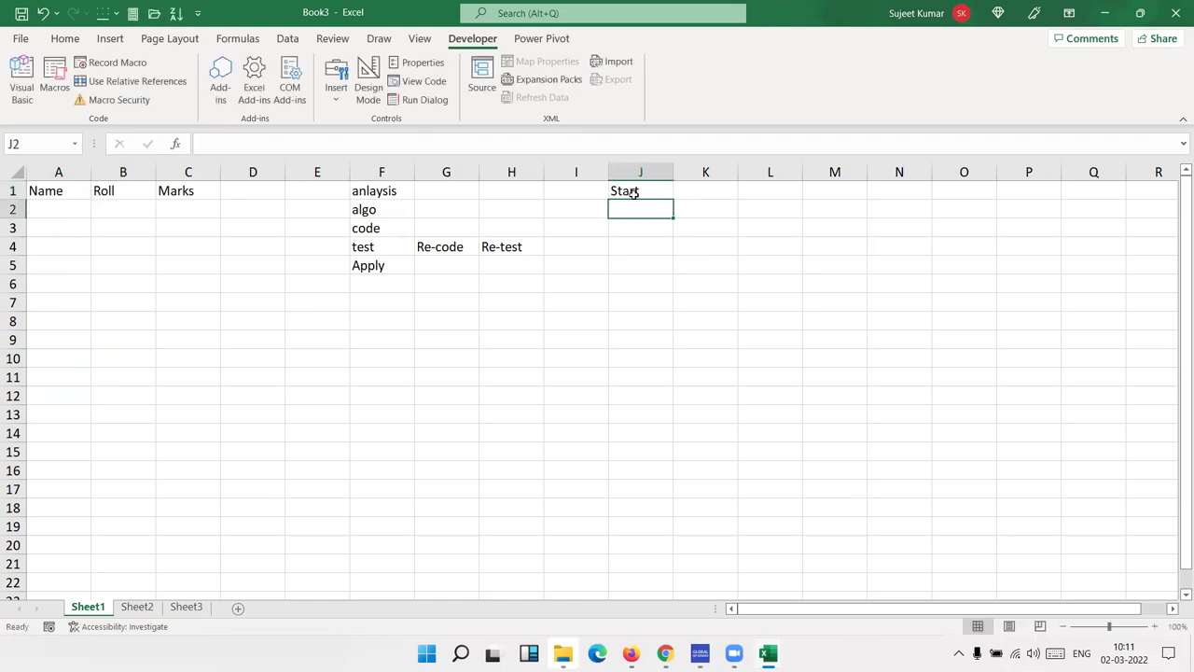
{"action": "type", "text": "select a1"}
{"action": "key", "text": "Return"}
{"action": "type", "text": "enter name"}
{"action": "key", "text": "Return"}
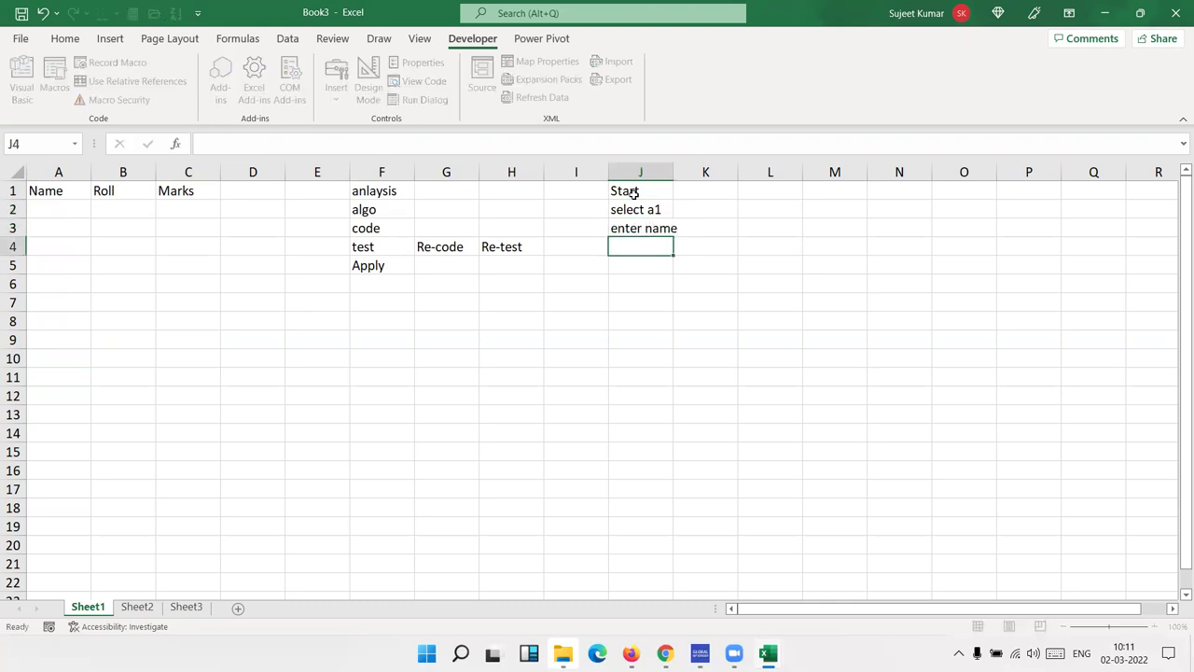
{"action": "type", "text": "select "}
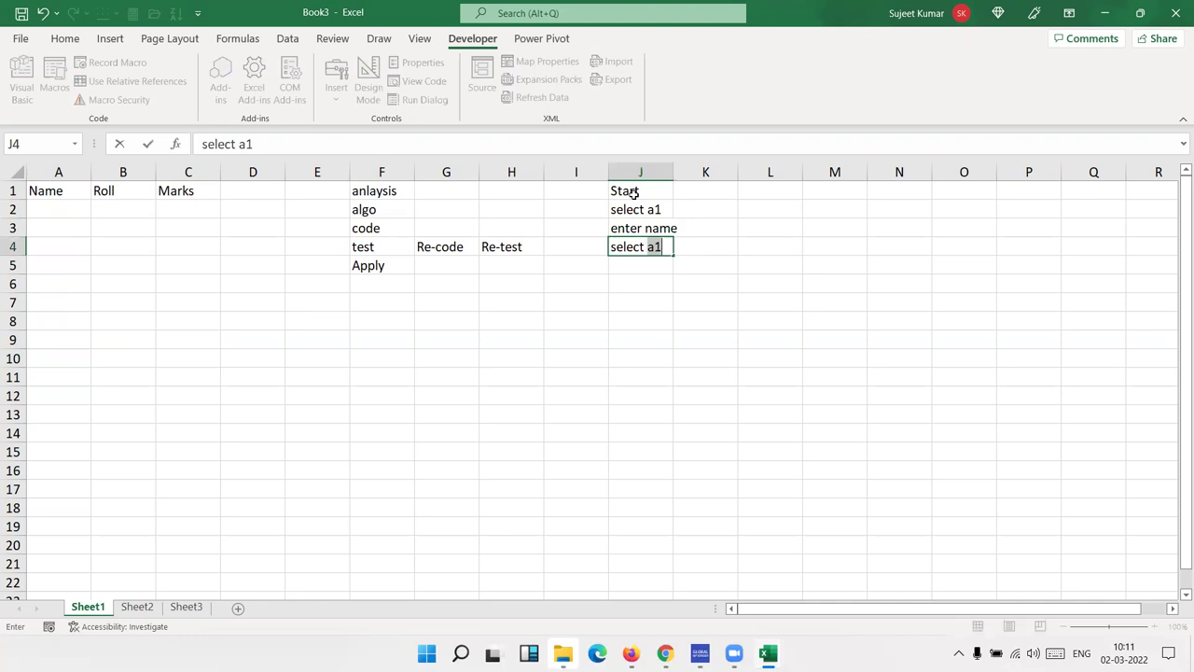
{"action": "type", "text": "b1"}
{"action": "key", "text": "Return"}
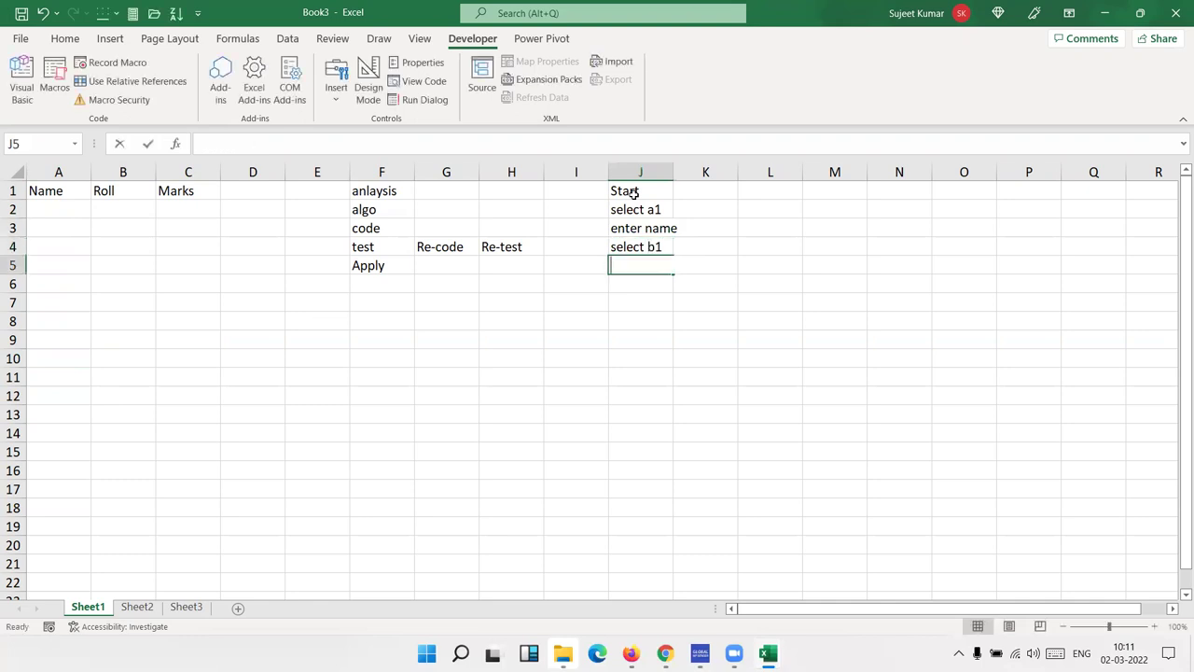
Continue with enter roll, select c1, enter marks and end\ in J5:J8.
{"action": "type", "text": "enter roll"}
{"action": "key", "text": "Return"}
{"action": "type", "text": "select c1"}
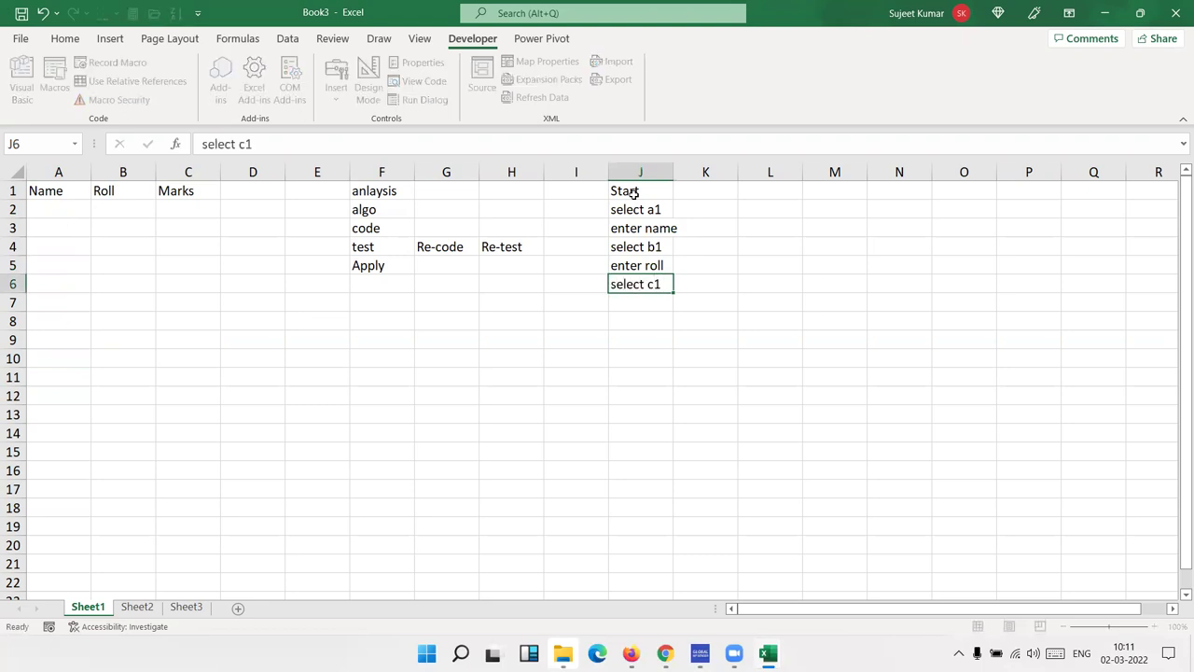
{"action": "key", "text": "Return"}
{"action": "type", "text": "enter marks"}
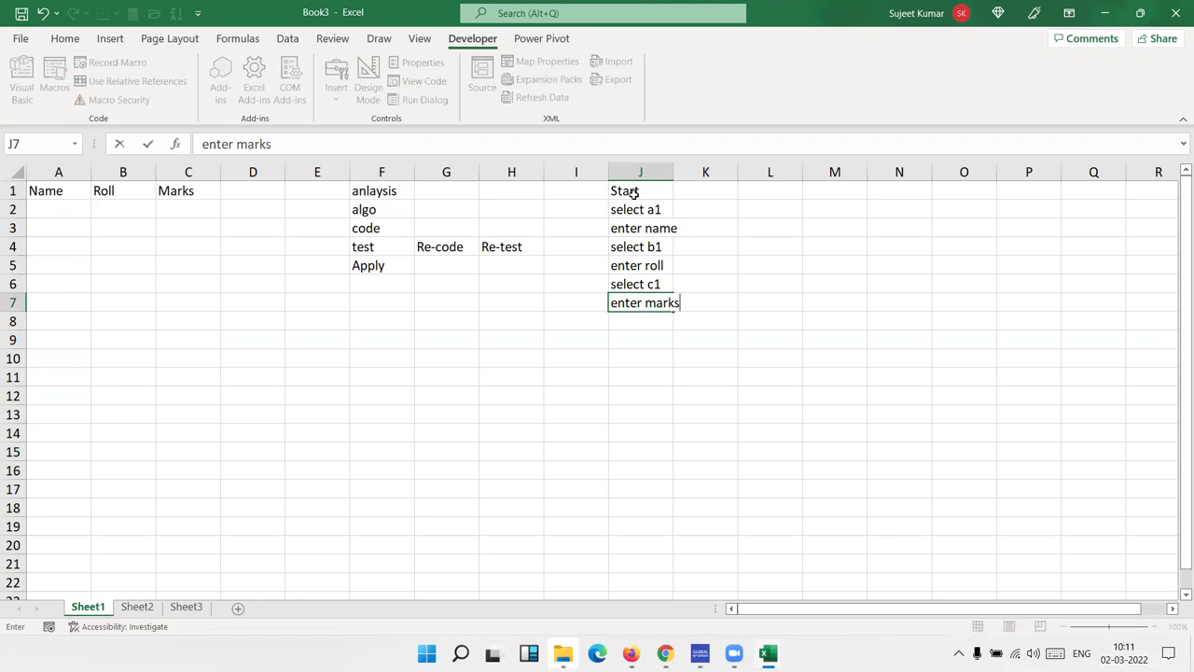
{"action": "key", "text": "Return"}
{"action": "type", "text": "end\\"}
{"action": "key", "text": "Return"}
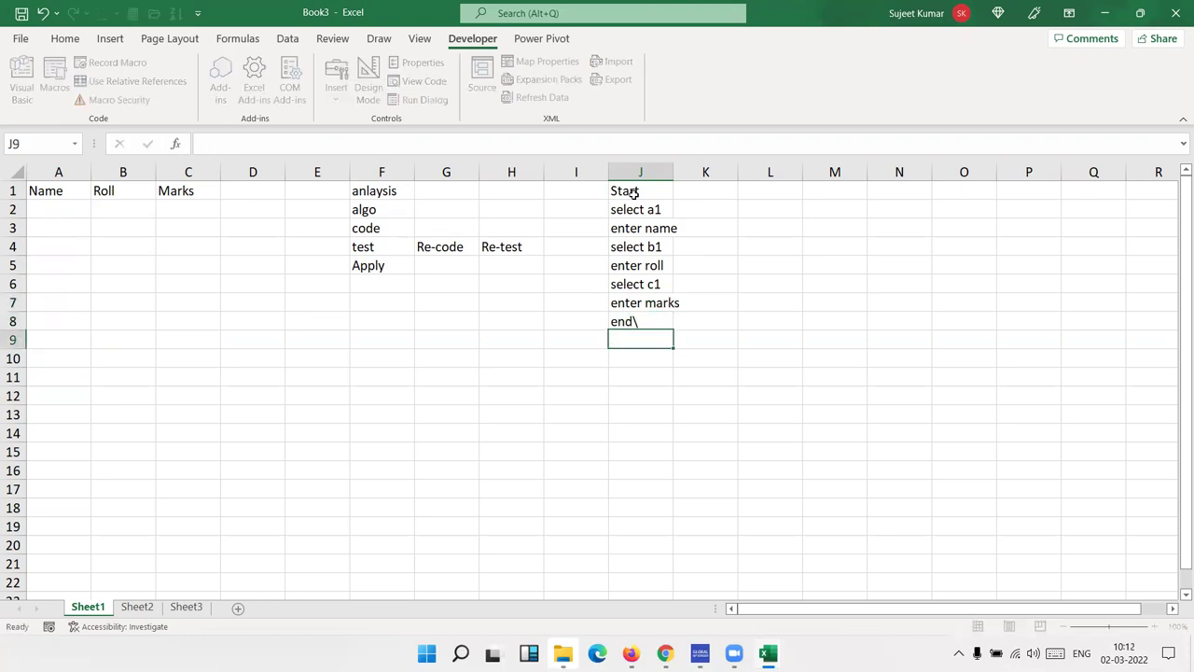
{"action": "key", "text": "Up"}
{"action": "key", "text": "Up"}
{"action": "key", "text": "Up"}
{"action": "key", "text": "Up"}
{"action": "key", "text": "Up"}
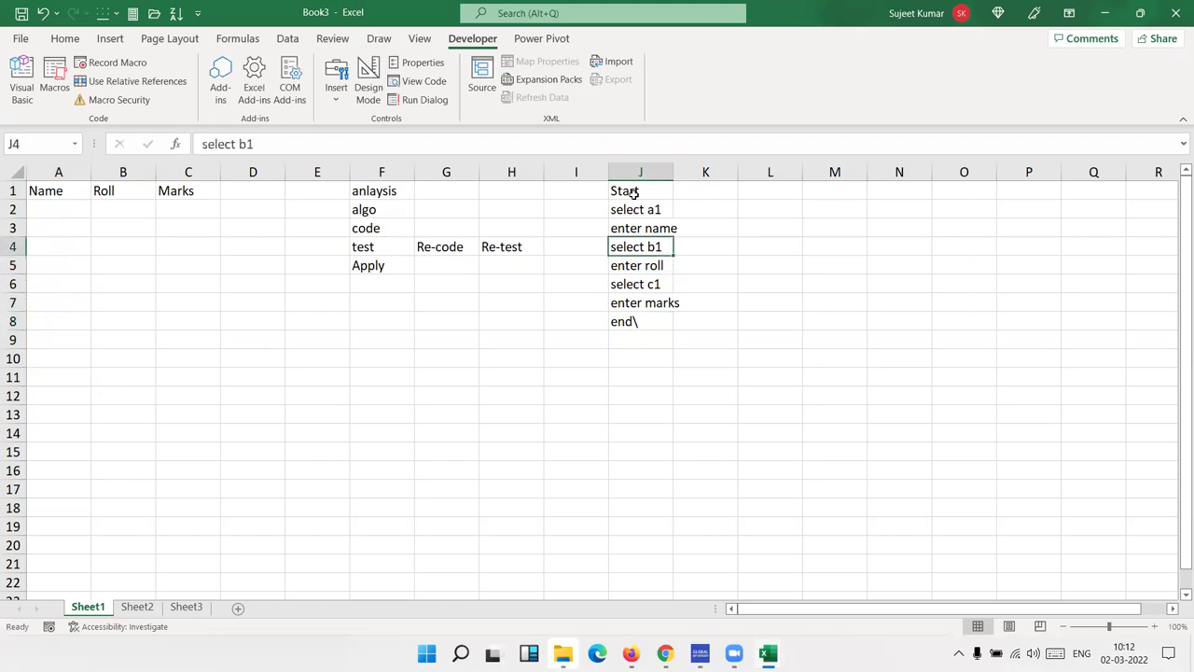
Select the step list in column J and switch to the VBA editor showing rr.
{"action": "left_click", "coordinate": [628, 203]}
{"action": "left_click", "coordinate": [71, 193]}
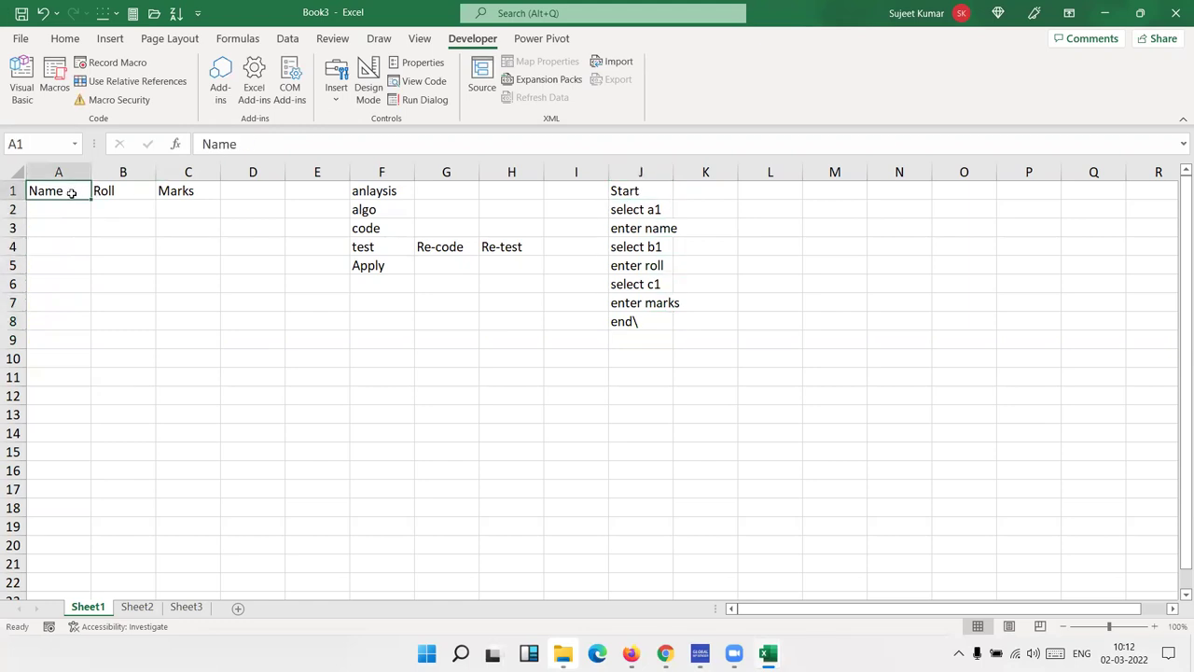
{"action": "left_click", "coordinate": [421, 436]}
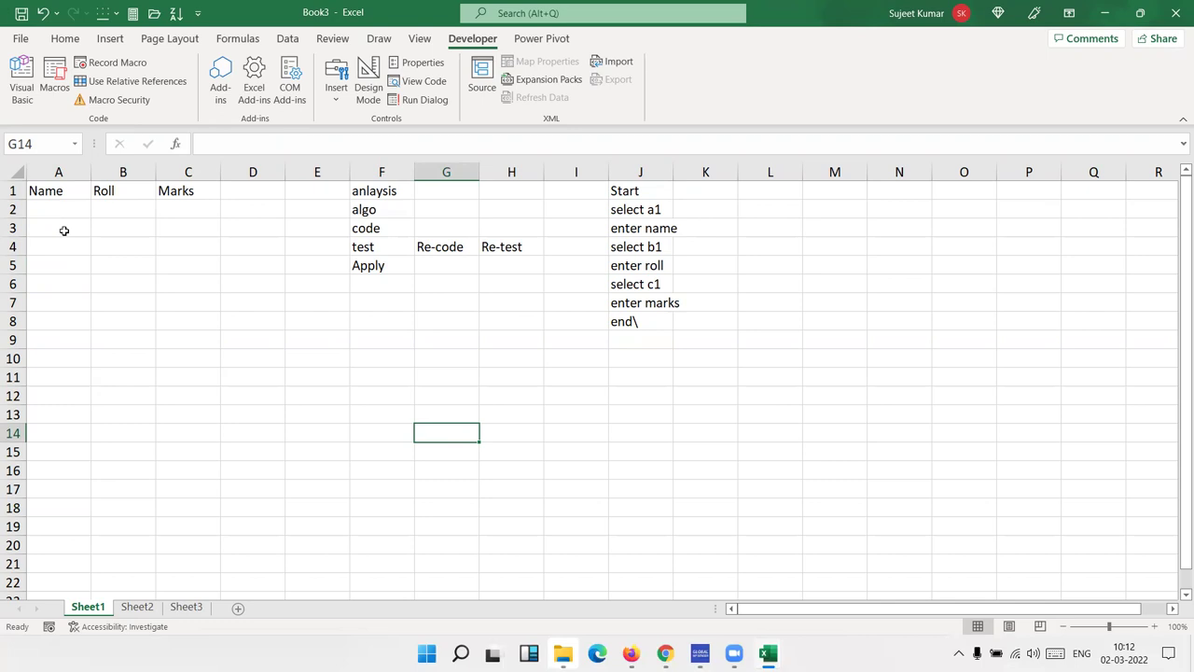
{"action": "left_click", "coordinate": [65, 230]}
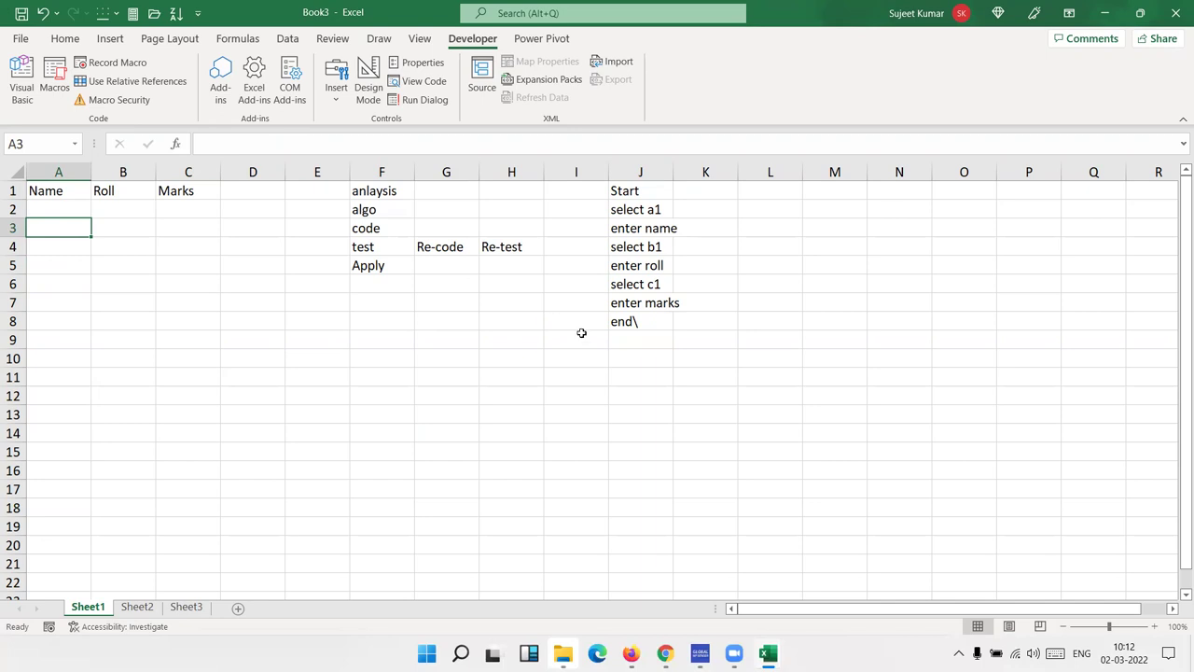
{"action": "left_click_drag", "start_coordinate": [623, 317], "coordinate": [620, 180]}
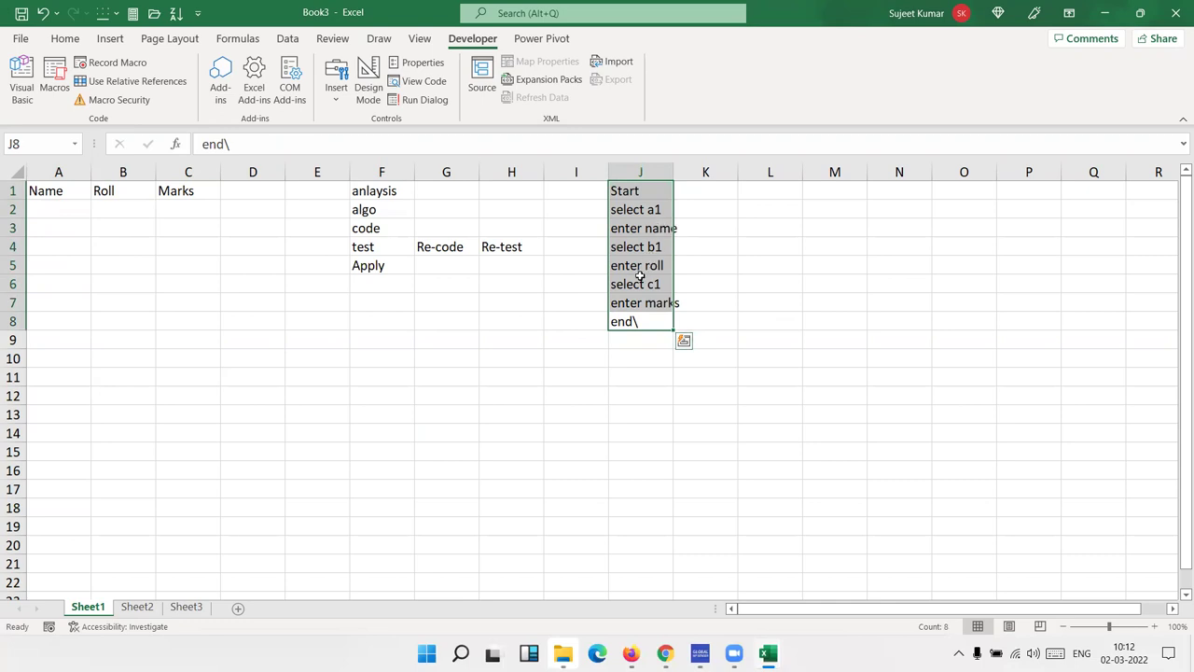
{"action": "key", "text": "alt+F11"}
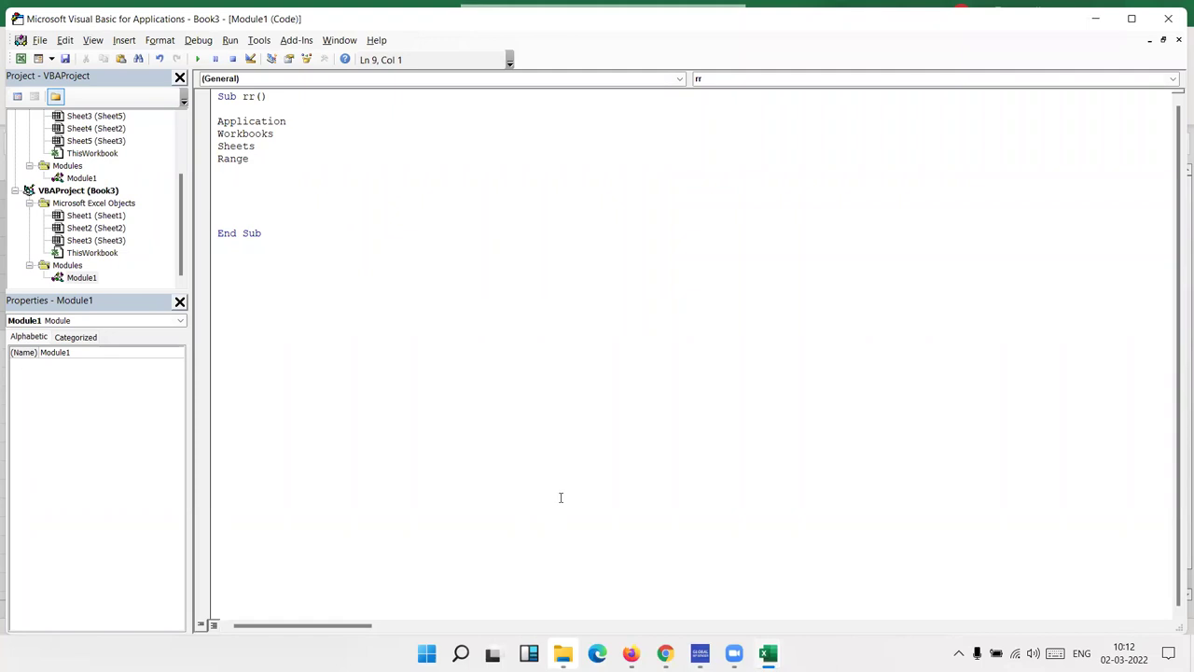
Add a blank line below Application and append '- ActiveWorkbook' after Workbooks in the rr macro.
{"action": "double_click", "coordinate": [277, 133]}
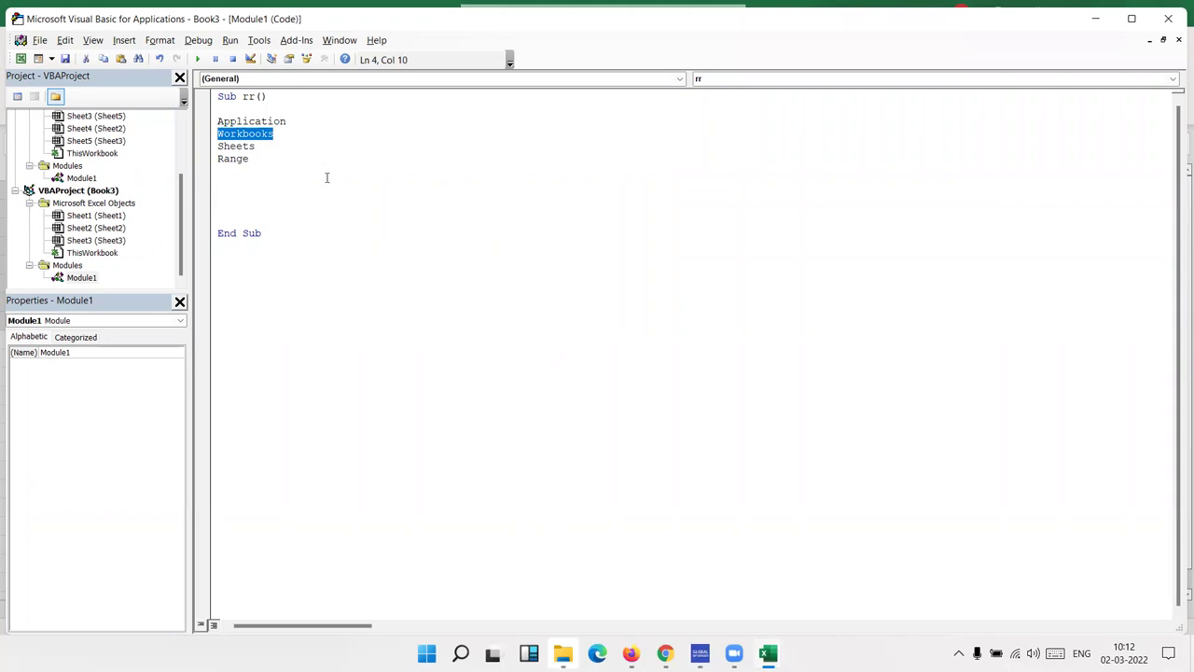
{"action": "double_click", "coordinate": [277, 149]}
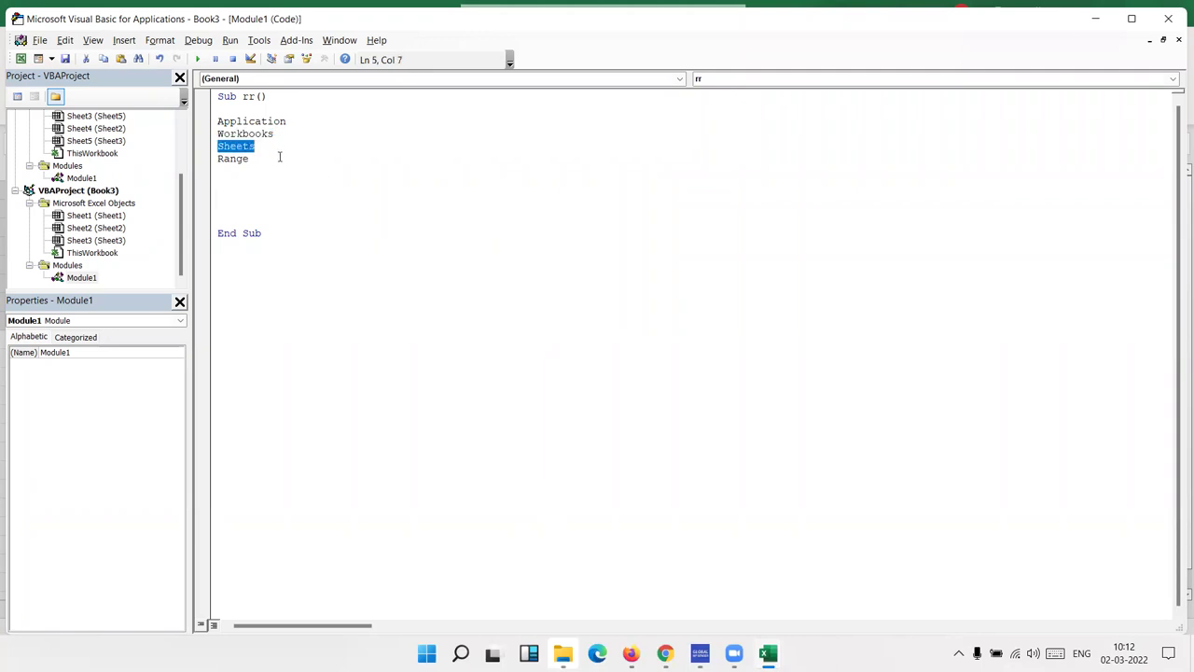
{"action": "double_click", "coordinate": [279, 158]}
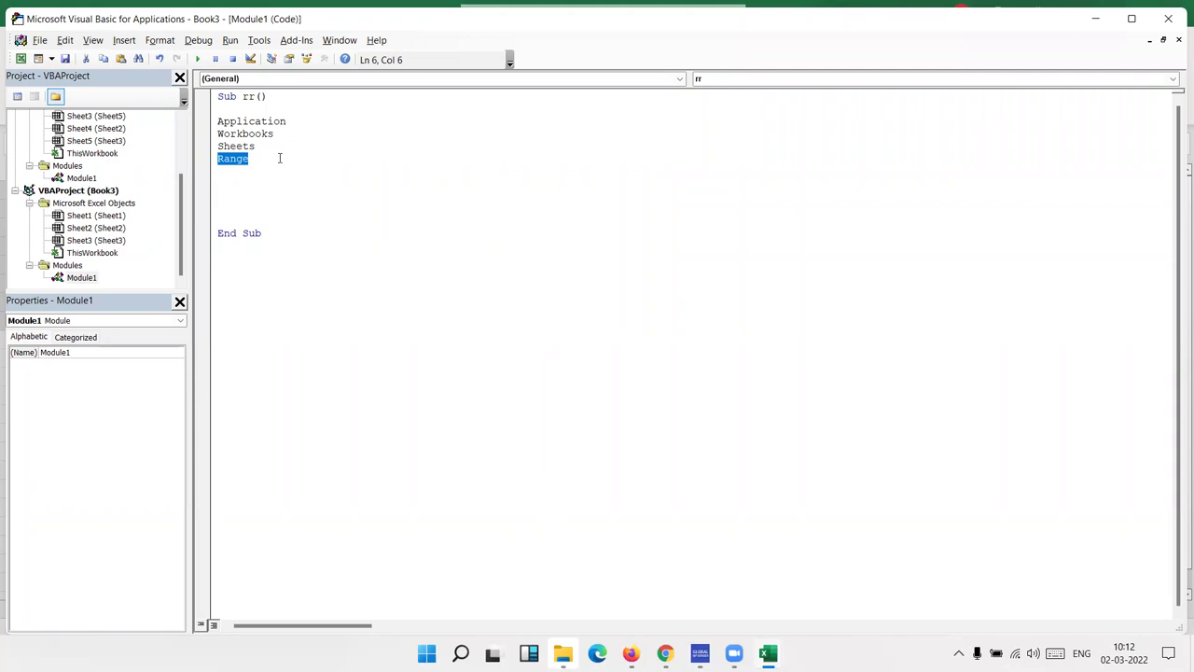
{"action": "left_click", "coordinate": [266, 175]}
{"action": "left_click", "coordinate": [261, 147]}
{"action": "left_click", "coordinate": [260, 160]}
{"action": "left_click", "coordinate": [288, 121]}
{"action": "key", "text": "Return"}
{"action": "left_click_drag", "start_coordinate": [287, 121], "coordinate": [215, 121]}
{"action": "left_click", "coordinate": [304, 149]}
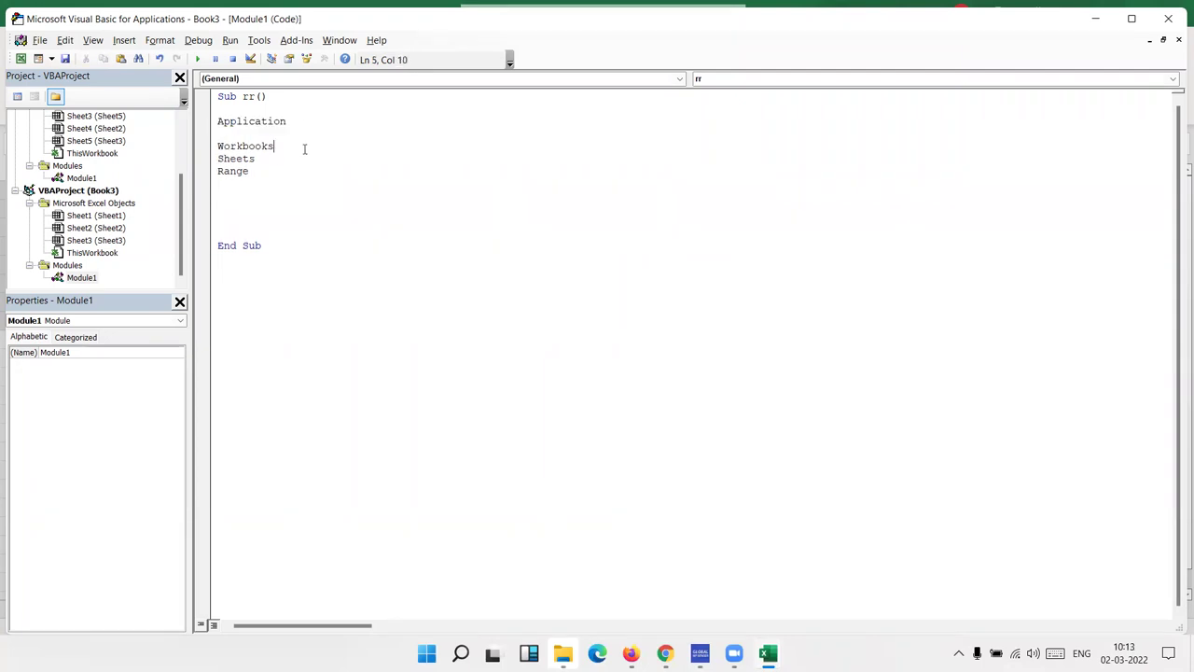
{"action": "type", "text": "- active"}
{"action": "type", "text": "workbooks"}
{"action": "key", "text": "Return"}
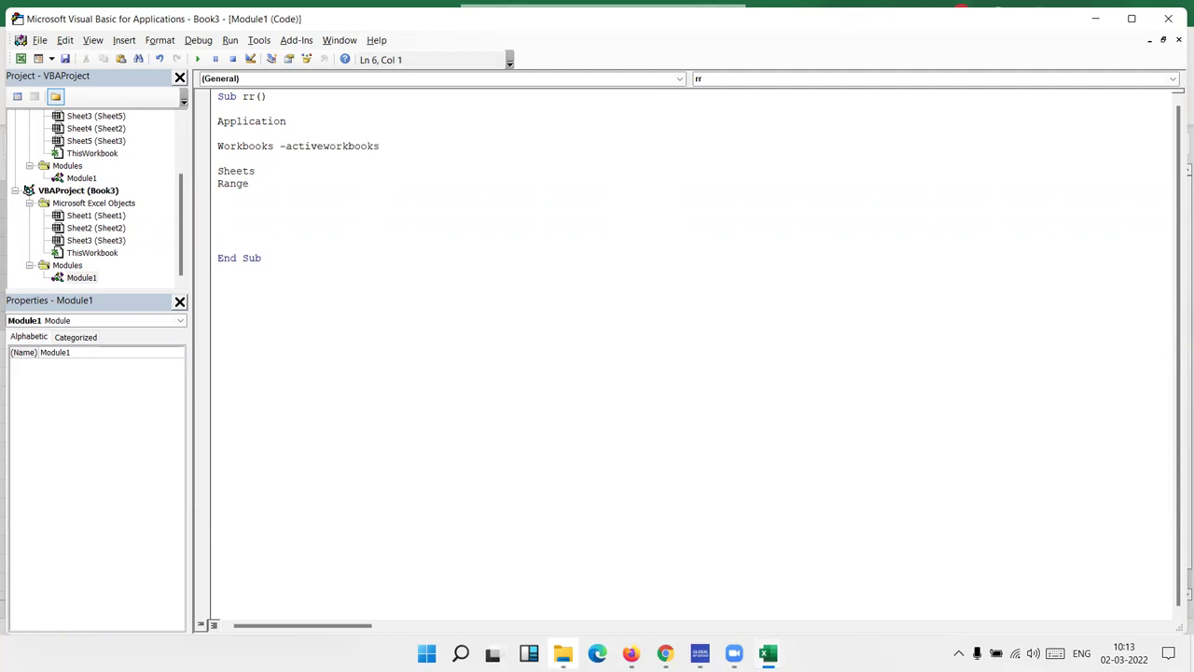
{"action": "key", "text": "BackSpace"}
{"action": "key", "text": "BackSpace"}
Append '- ActiveSheet' after Sheets and '- ActiveCell - Cells - Selection' after Range.
{"action": "key", "text": "Down"}
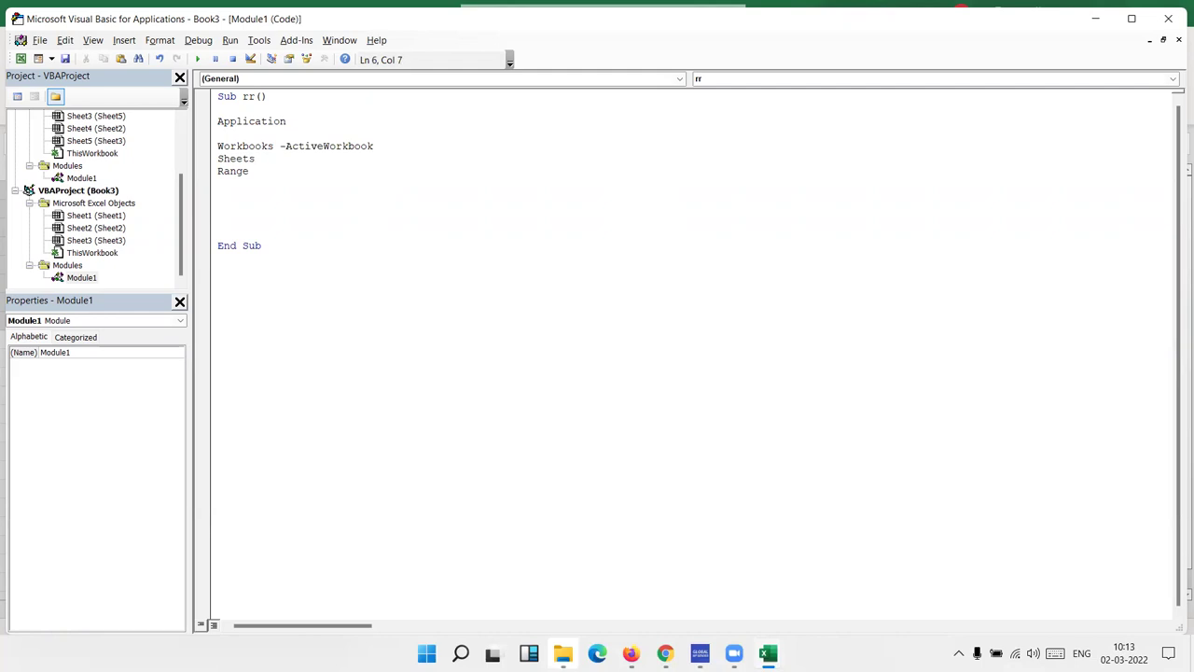
{"action": "type", "text": "-  activesheet"}
{"action": "key", "text": "Down"}
{"action": "type", "text": "- activecell - cells -"}
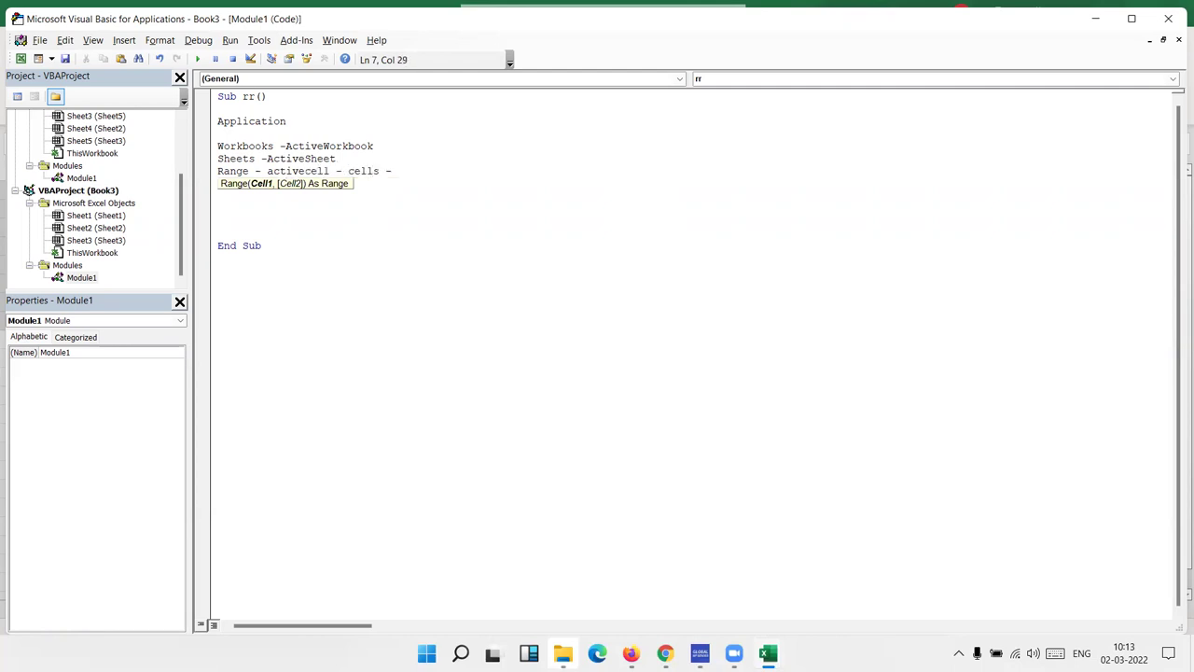
{"action": "type", "text": " selection"}
{"action": "key", "text": "Return"}
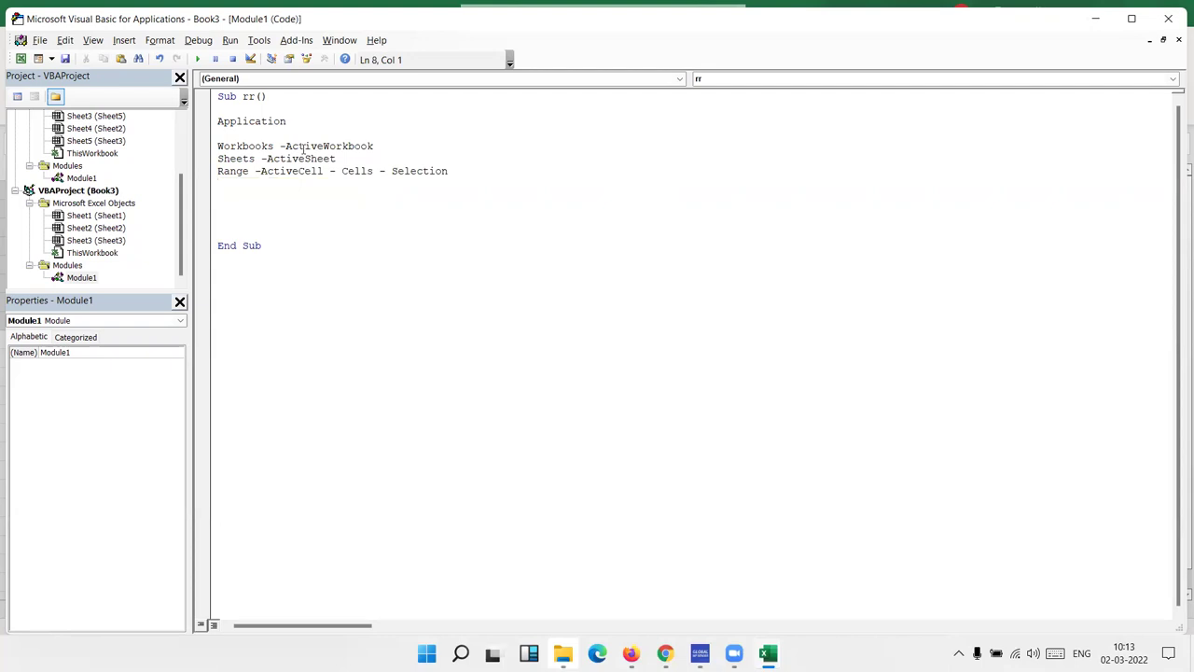
{"action": "key", "text": "Left"}
{"action": "key", "text": "shift+Up"}
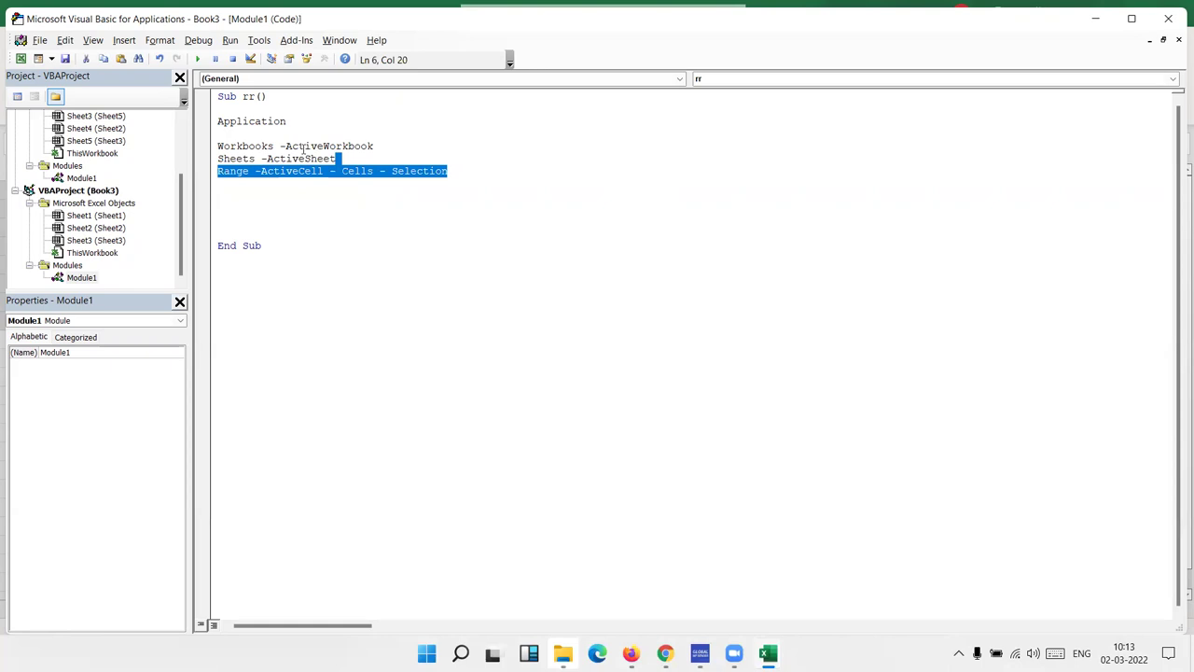
{"action": "key", "text": "Down"}
{"action": "key", "text": "Down"}
{"action": "key", "text": "Down"}
{"action": "key", "text": "Return"}
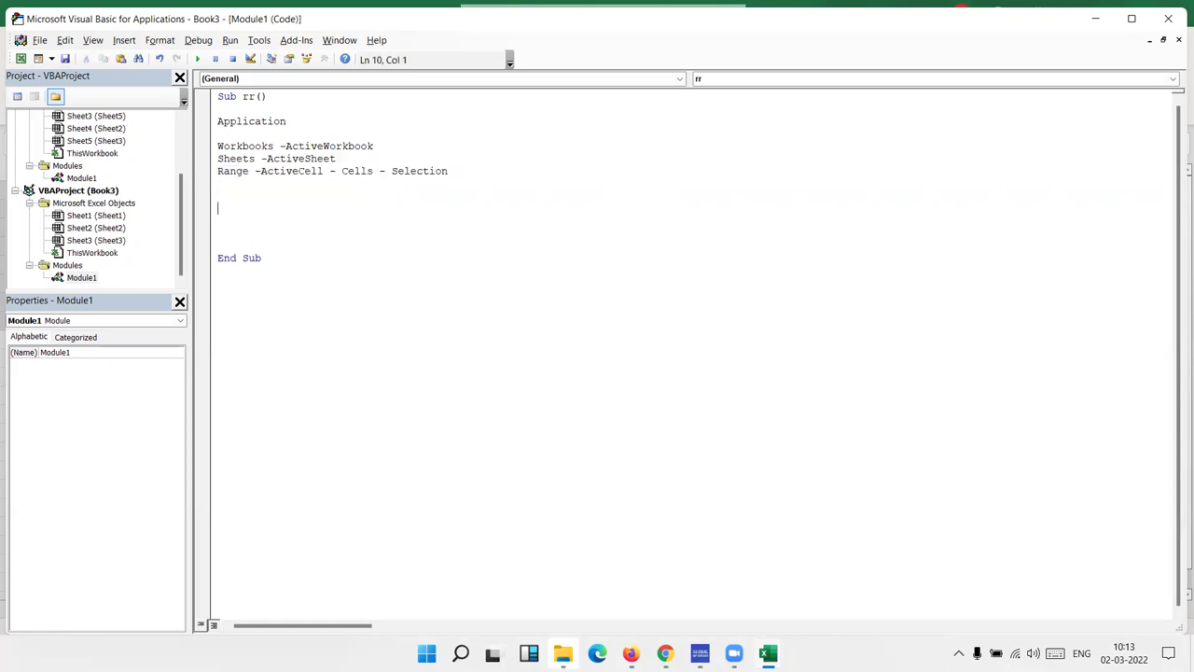
Add a Workbooks.Add line to the rr macro.
{"action": "type", "text": "workbooks.ad"}
{"action": "key", "text": "Return"}
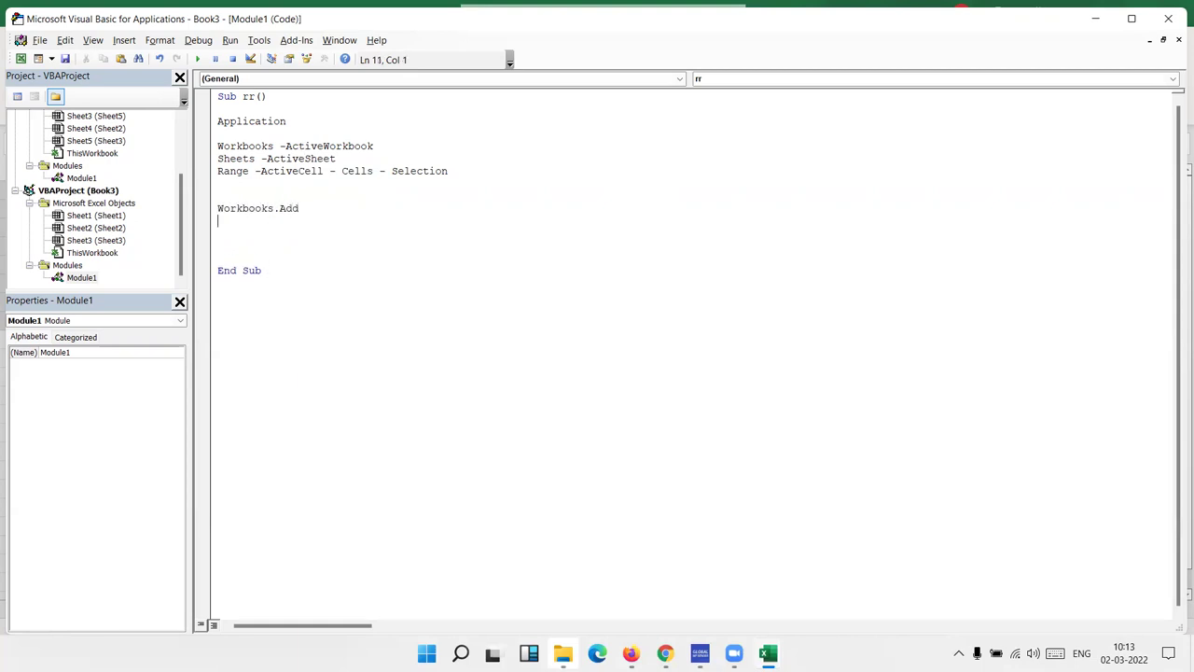
{"action": "key", "text": "Return"}
{"action": "key", "text": "Return"}
Add the line Workbooks("Book1.xlsx").SaveAs "D:\2020\123.xslx" to the macro.
{"action": "type", "text": "workbooks."}
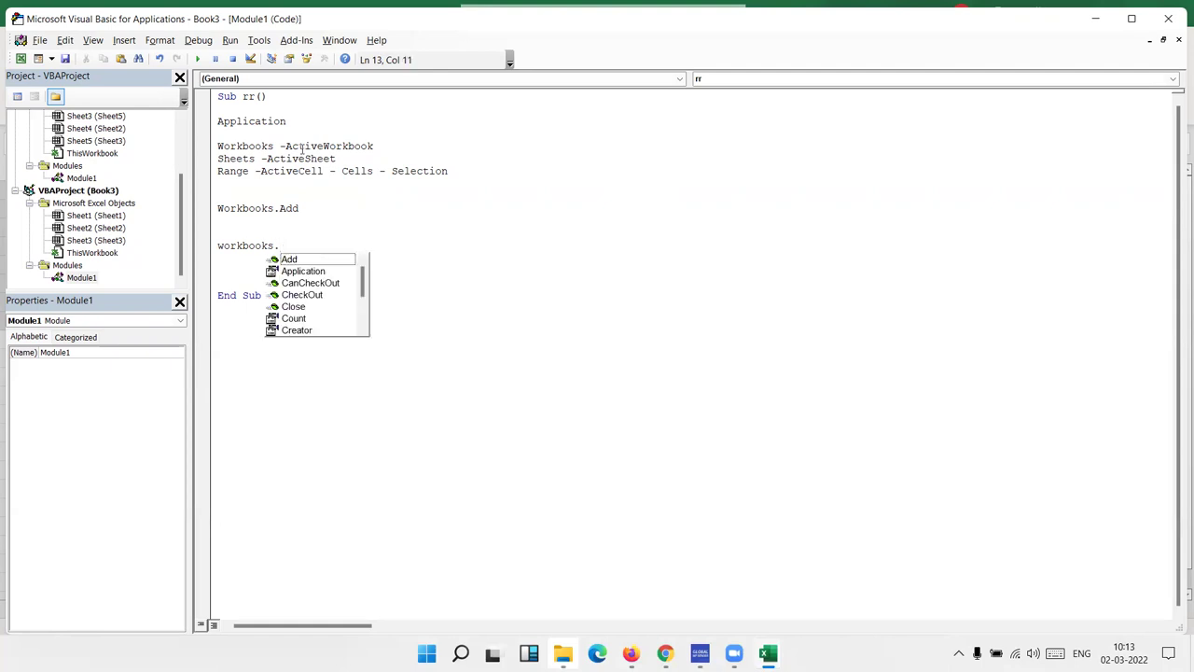
{"action": "key", "text": "Escape"}
{"action": "key", "text": "BackSpace"}
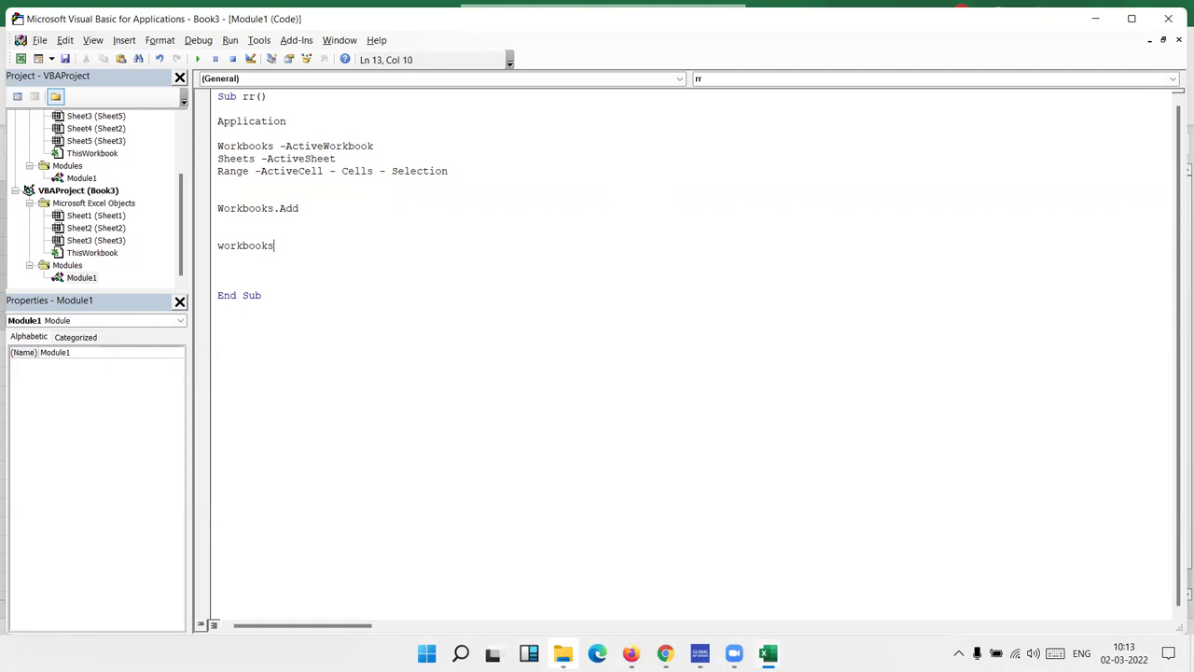
{"action": "type", "text": "(\"Book1.xlsx\").sa"}
{"action": "key", "text": "Down"}
{"action": "key", "text": "space"}
{"action": "type", "text": "veAs \"D:"}
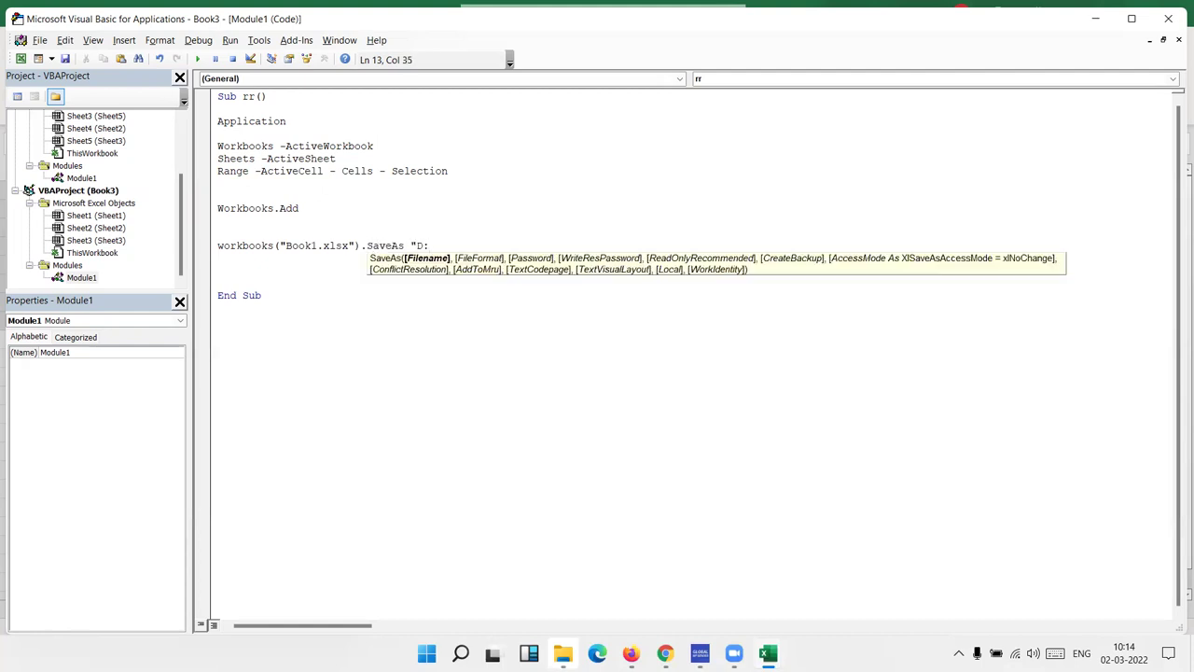
{"action": "type", "text": "\\2020\\"}
{"action": "type", "text": "123.xslx\""}
{"action": "key", "text": "Down"}
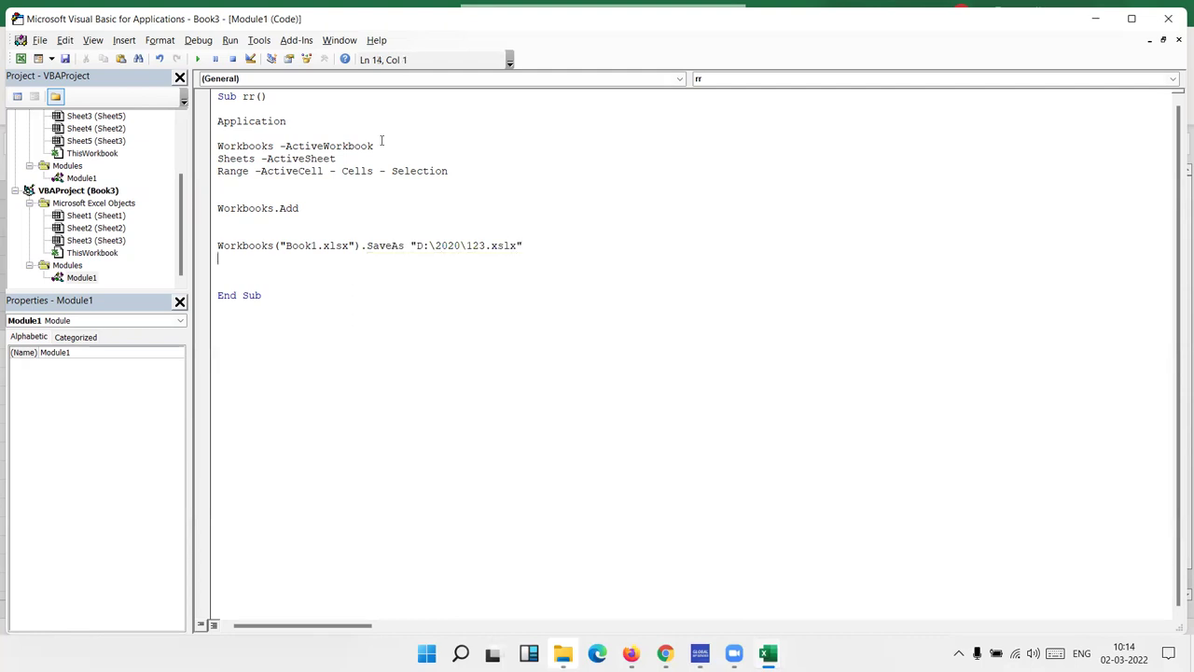
{"action": "key", "text": "Up"}
{"action": "key", "text": "Up"}
{"action": "key", "text": "Down"}
{"action": "key", "text": "End"}
{"action": "key", "text": "shift+Down"}
Start an ActiveWorkbook.SaveAs line to a path and fn.xlsx below Workbooks.Add.
{"action": "key", "text": "Up"}
{"action": "key", "text": "Up"}
{"action": "key", "text": "Up"}
{"action": "key", "text": "End"}
{"action": "key", "text": "Down"}
{"action": "key", "text": "Down"}
{"action": "key", "text": "Down"}
{"action": "key", "text": "End"}
{"action": "left_click", "coordinate": [209, 249]}
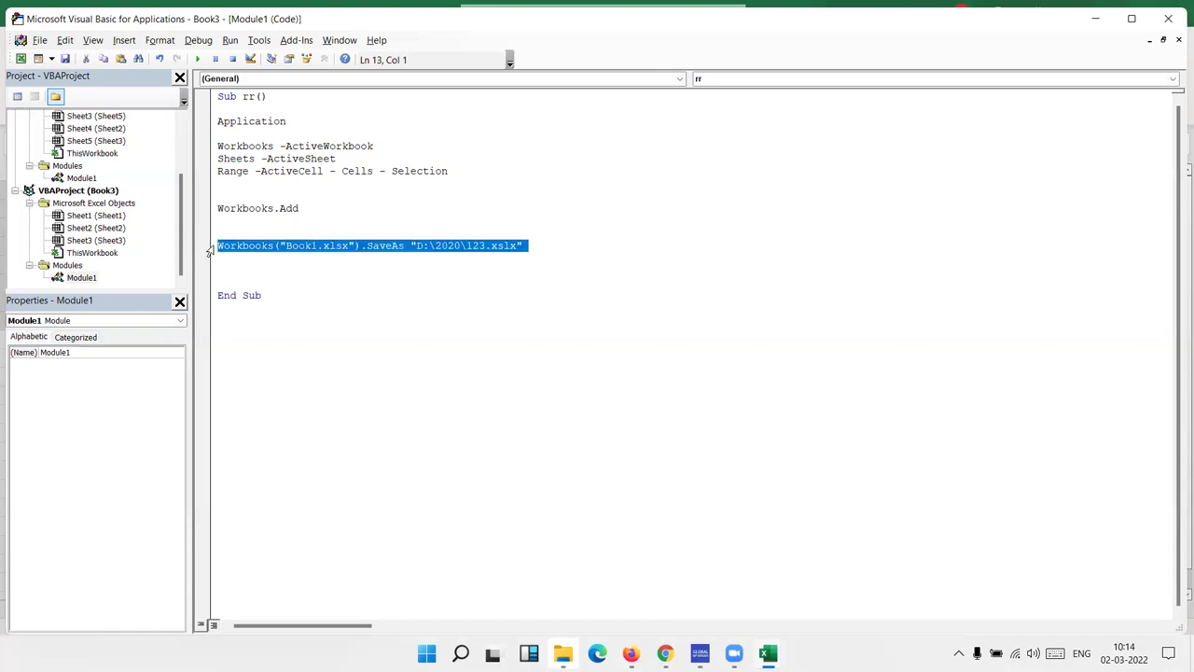
{"action": "left_click", "coordinate": [225, 217]}
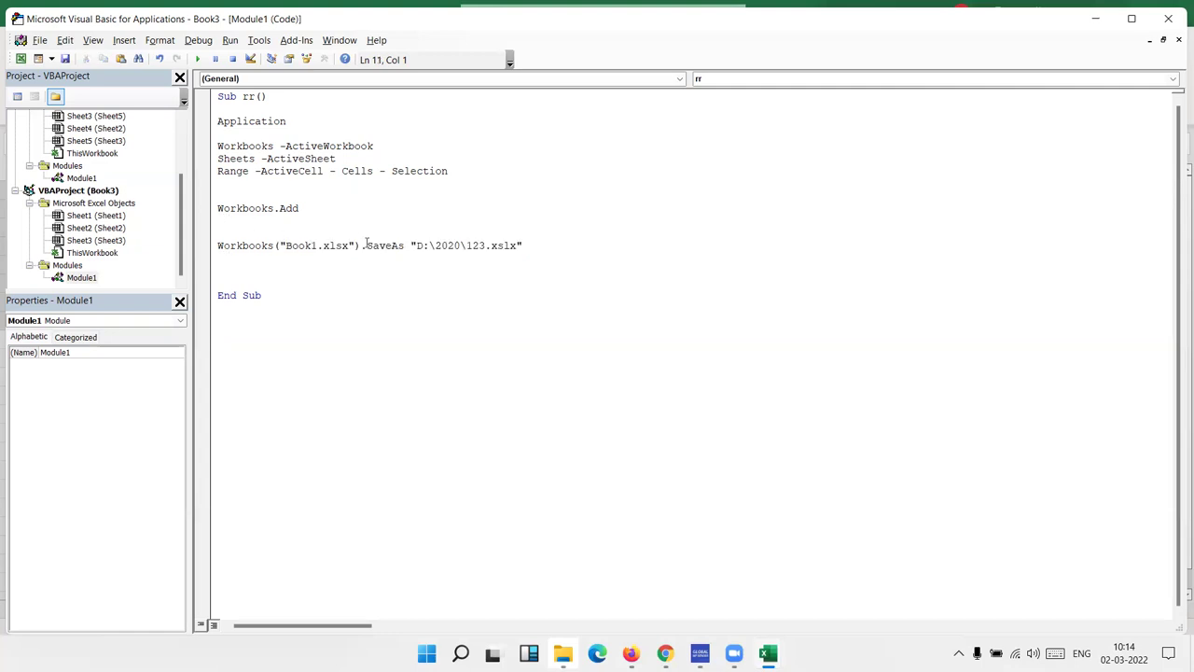
{"action": "type", "text": "acticve"}
{"action": "key", "text": "BackSpace"}
{"action": "key", "text": "BackSpace"}
{"action": "key", "text": "BackSpace"}
{"action": "type", "text": "ve"}
{"action": "type", "text": "workbook."}
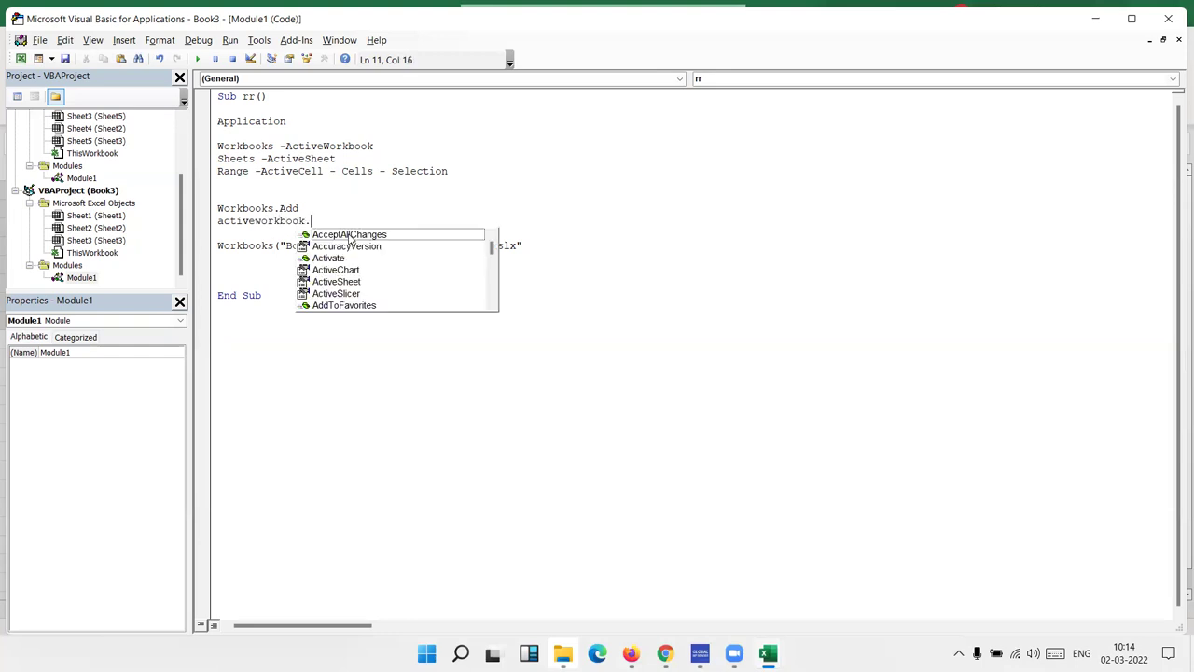
{"action": "type", "text": "savea "}
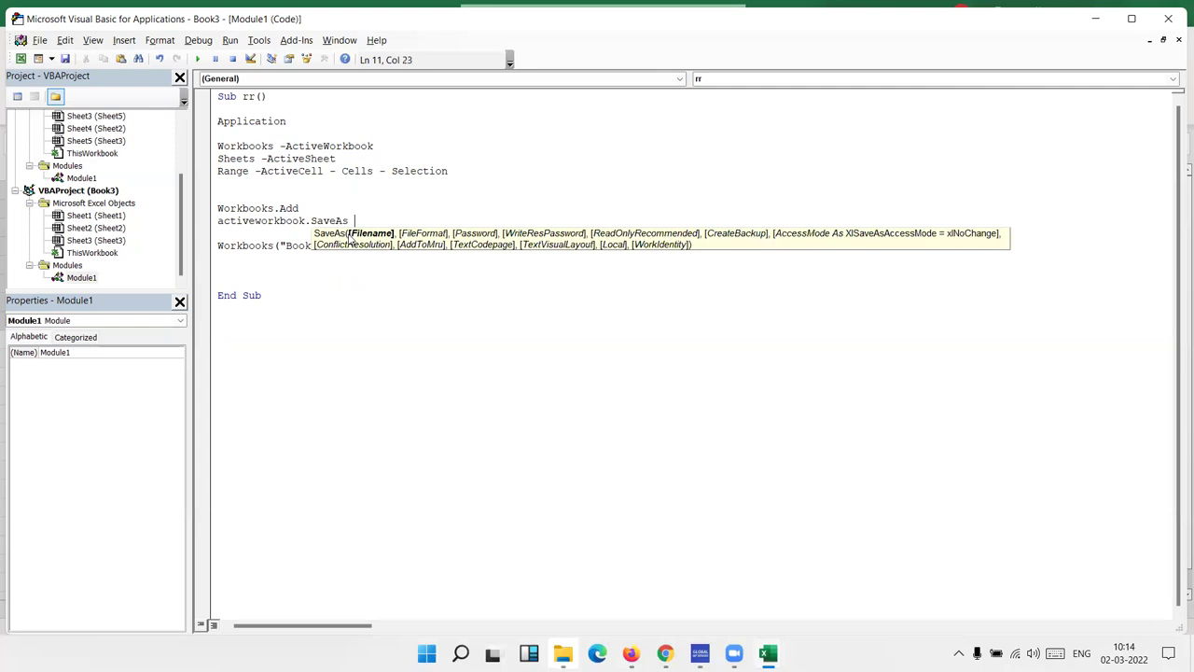
{"action": "type", "text": "rath"}
{"action": "type", "text": "/fn.xlsx"}
Finish the ActiveWorkbook.SaveAs Path / fn.xlsx line and review the macro's lines.
{"action": "left_click", "coordinate": [391, 303]}
{"action": "left_click", "coordinate": [350, 220]}
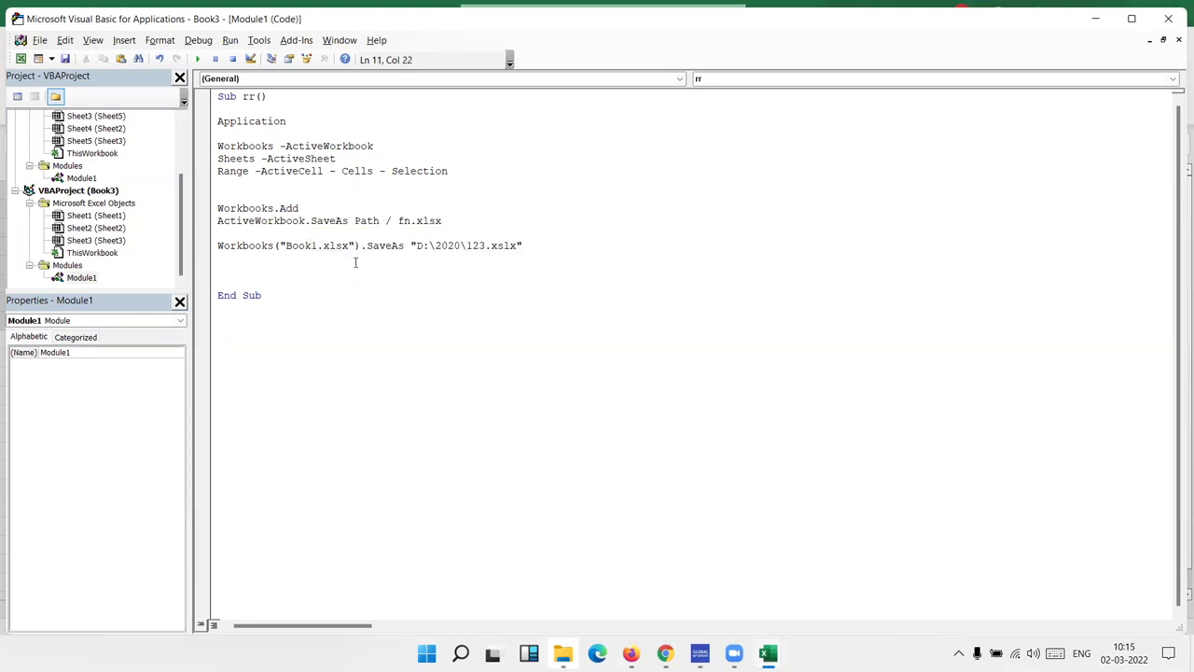
{"action": "double_click", "coordinate": [301, 228]}
{"action": "left_click", "coordinate": [277, 208]}
{"action": "double_click", "coordinate": [277, 221]}
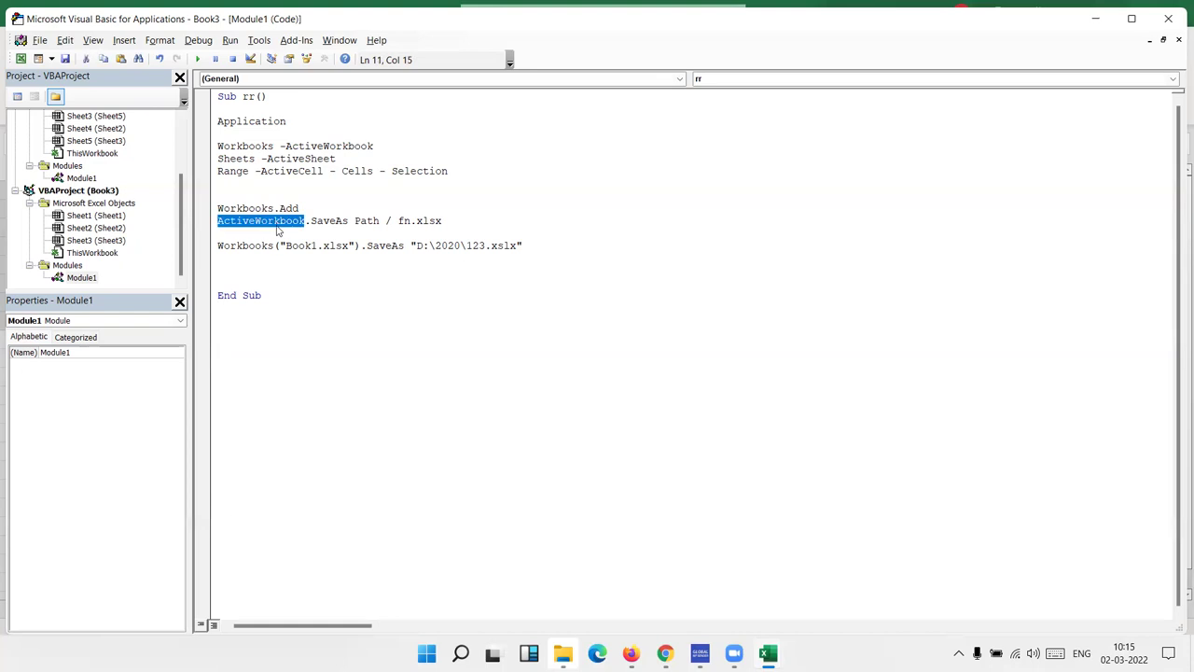
{"action": "double_click", "coordinate": [295, 246]}
{"action": "left_click", "coordinate": [289, 259]}
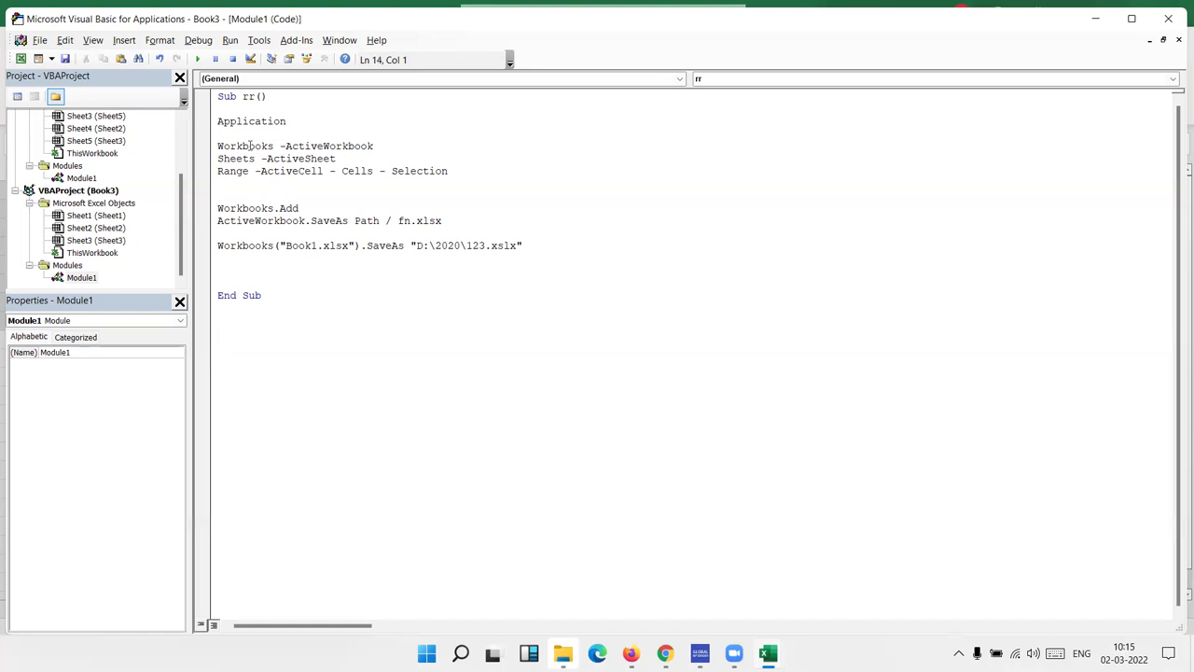
{"action": "left_click", "coordinate": [283, 159]}
{"action": "left_click", "coordinate": [262, 271]}
Fix the extra dot in Workbooks..Add, then bring up the VBA help documentation.
{"action": "left_click", "coordinate": [276, 208]}
{"action": "type", "text": "."}
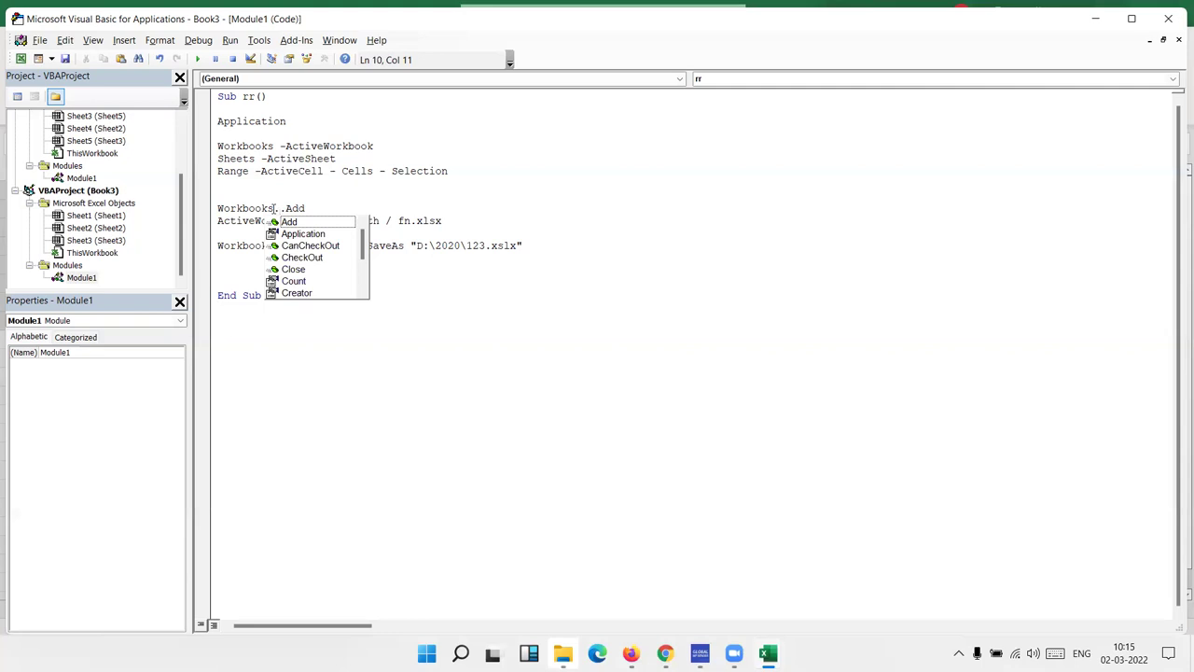
{"action": "key", "text": "BackSpace"}
{"action": "left_click", "coordinate": [319, 271]}
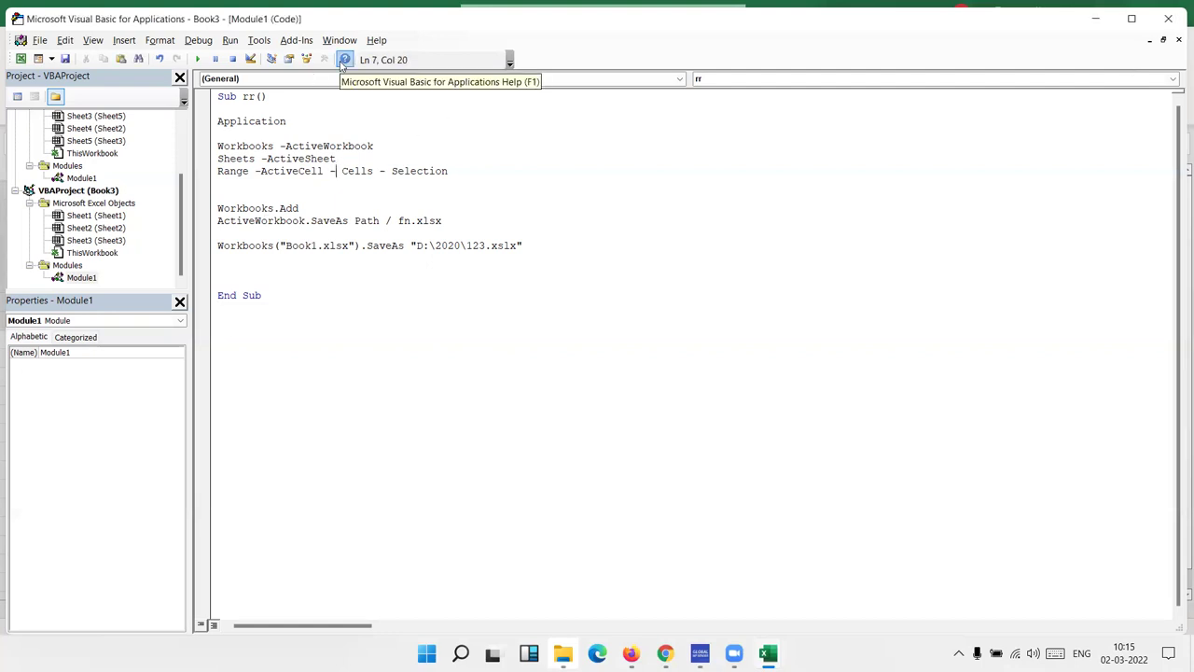
{"action": "left_click", "coordinate": [344, 60]}
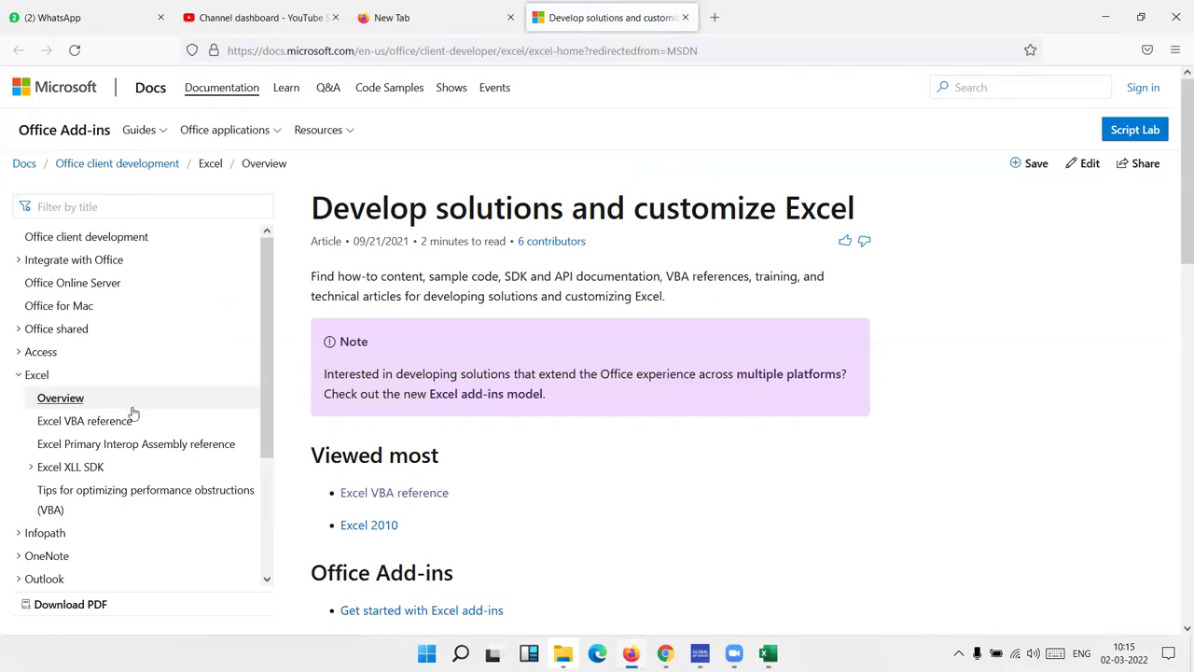
Go to the Excel VBA reference and browse its object model list.
{"action": "left_click", "coordinate": [415, 495]}
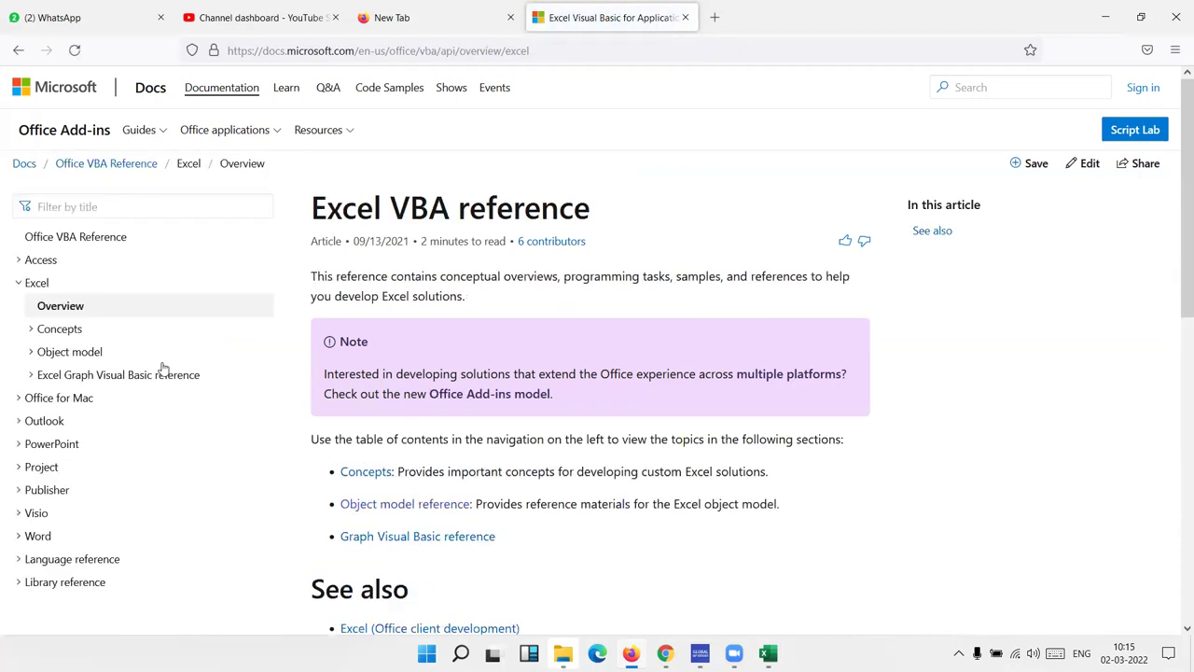
{"action": "left_click", "coordinate": [379, 508]}
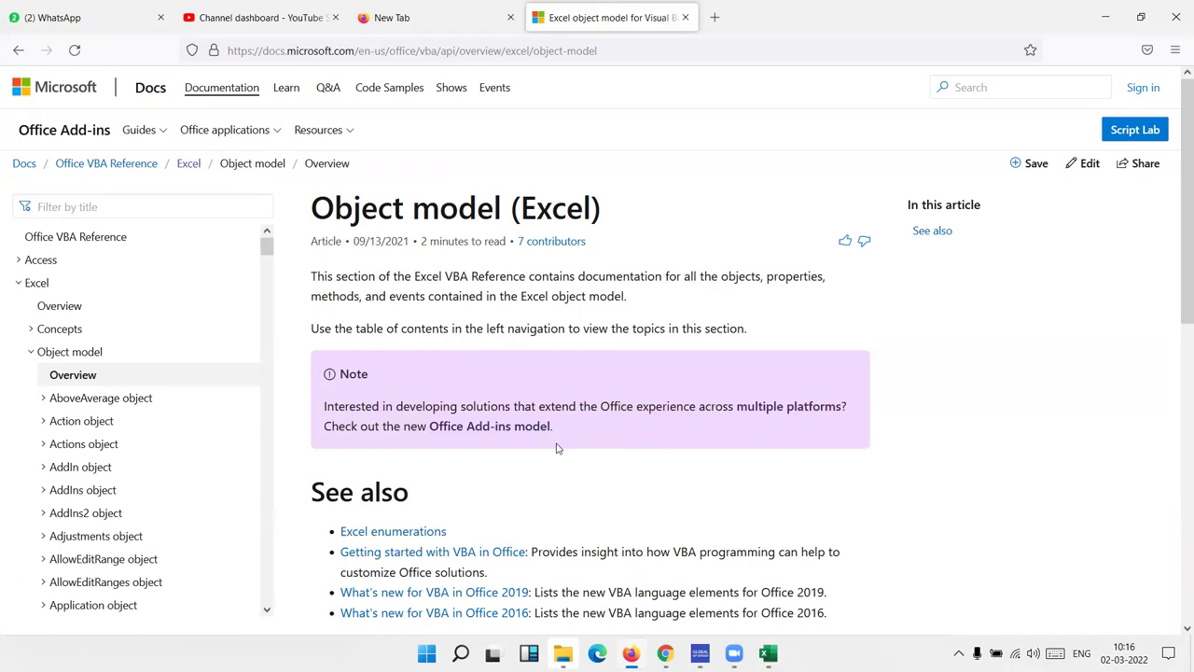
{"action": "scroll", "coordinate": [556, 447], "scroll_direction": "down", "scroll_amount": 3}
{"action": "scroll", "coordinate": [90, 377], "scroll_direction": "down", "scroll_amount": 5}
{"action": "scroll", "coordinate": [88, 378], "scroll_direction": "down", "scroll_amount": 4}
{"action": "scroll", "coordinate": [48, 396], "scroll_direction": "down", "scroll_amount": 2}
{"action": "scroll", "coordinate": [49, 396], "scroll_direction": "down", "scroll_amount": 5}
{"action": "scroll", "coordinate": [49, 395], "scroll_direction": "down", "scroll_amount": 4}
{"action": "scroll", "coordinate": [52, 397], "scroll_direction": "down", "scroll_amount": 3}
{"action": "scroll", "coordinate": [52, 396], "scroll_direction": "down", "scroll_amount": 5}
{"action": "scroll", "coordinate": [52, 396], "scroll_direction": "down", "scroll_amount": 8}
{"action": "scroll", "coordinate": [56, 393], "scroll_direction": "down", "scroll_amount": 5}
{"action": "scroll", "coordinate": [56, 394], "scroll_direction": "down", "scroll_amount": 5}
{"action": "scroll", "coordinate": [56, 394], "scroll_direction": "down", "scroll_amount": 5}
{"action": "scroll", "coordinate": [58, 394], "scroll_direction": "down", "scroll_amount": 5}
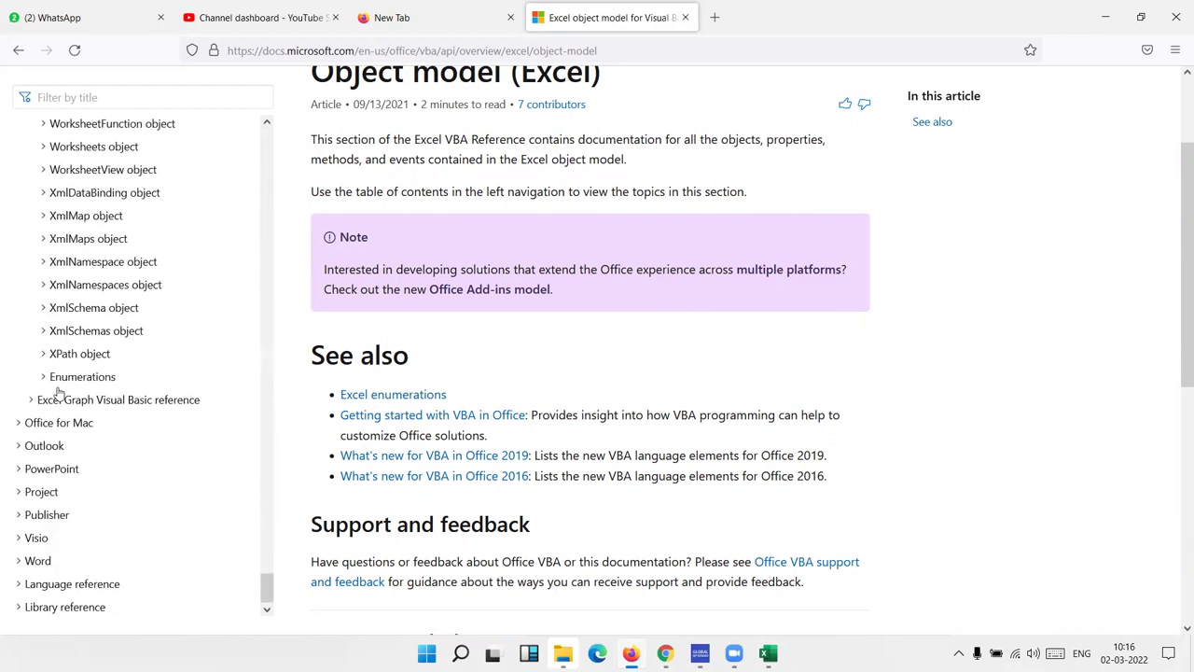
{"action": "scroll", "coordinate": [58, 394], "scroll_direction": "up", "scroll_amount": 10}
{"action": "scroll", "coordinate": [58, 393], "scroll_direction": "up", "scroll_amount": 3}
{"action": "scroll", "coordinate": [58, 393], "scroll_direction": "up", "scroll_amount": 5}
{"action": "scroll", "coordinate": [58, 393], "scroll_direction": "up", "scroll_amount": 2}
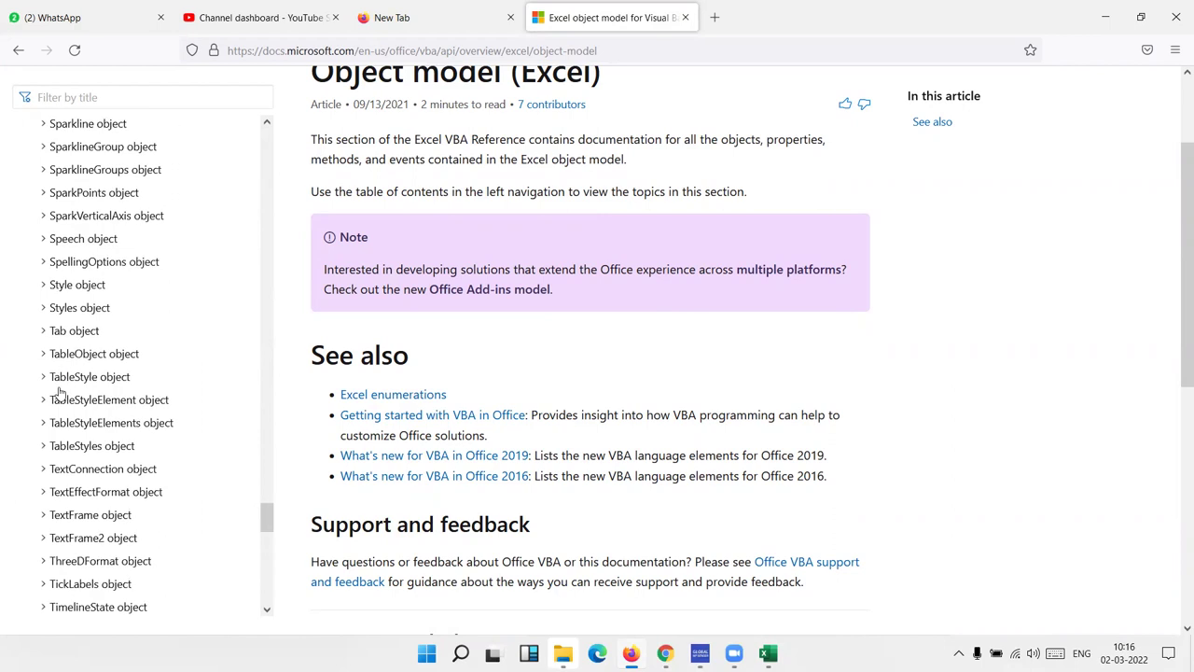
{"action": "scroll", "coordinate": [58, 393], "scroll_direction": "down", "scroll_amount": 10}
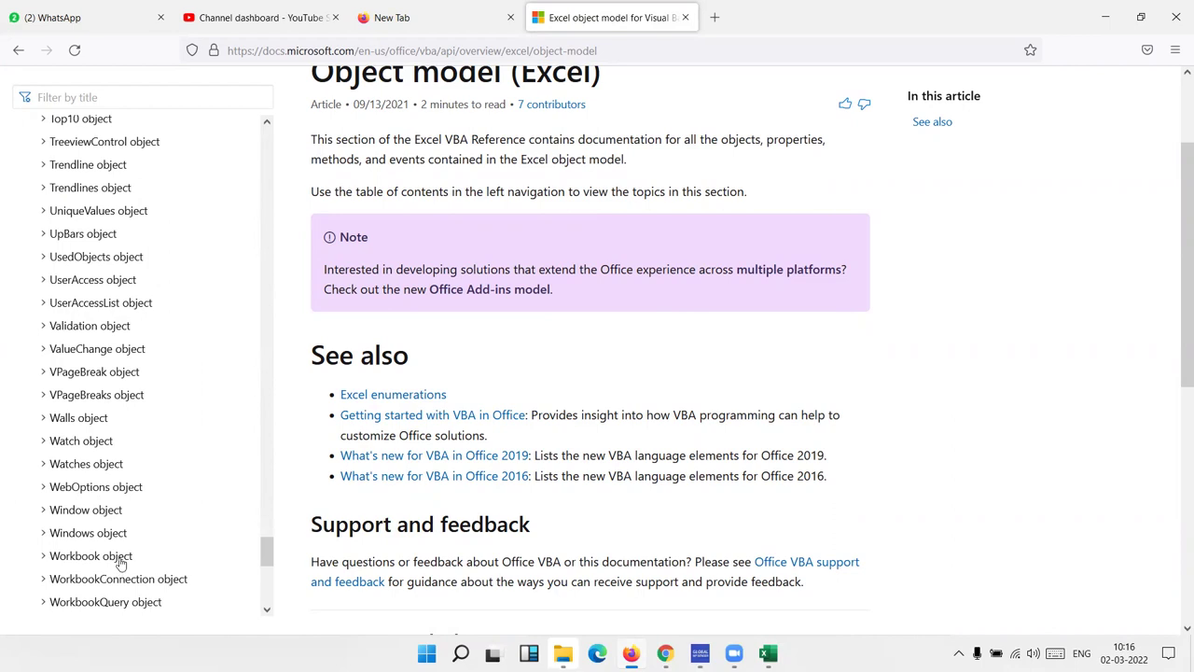
Open the Workbook object page and browse its properties and methods.
{"action": "left_click", "coordinate": [120, 558]}
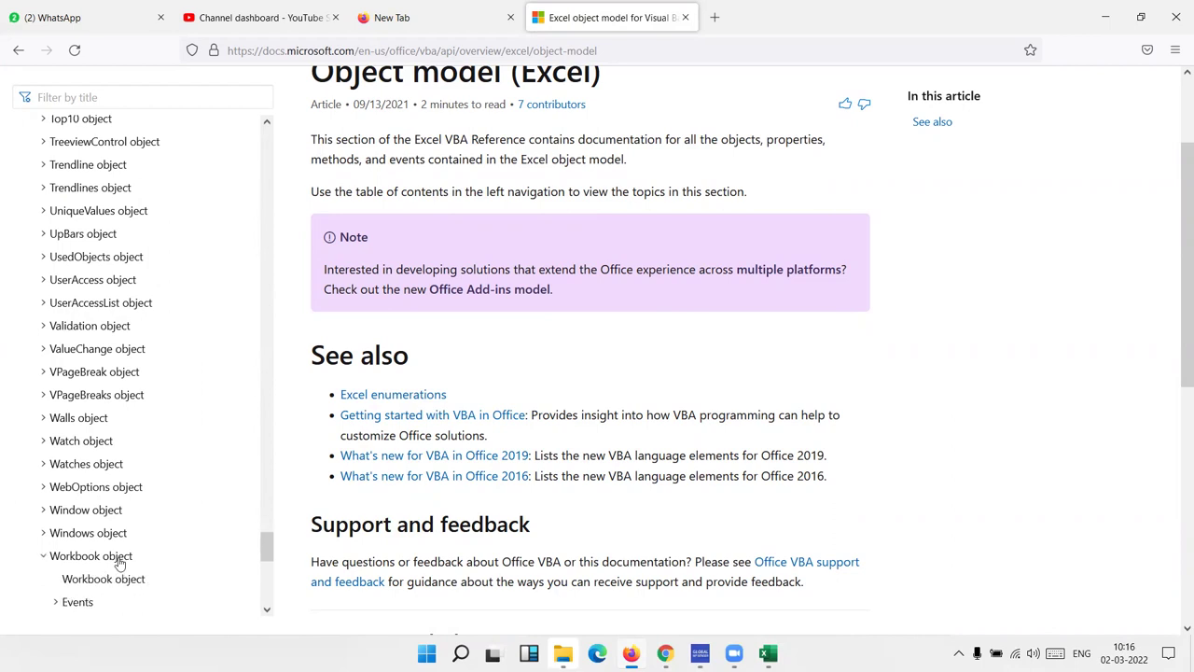
{"action": "left_click", "coordinate": [117, 576]}
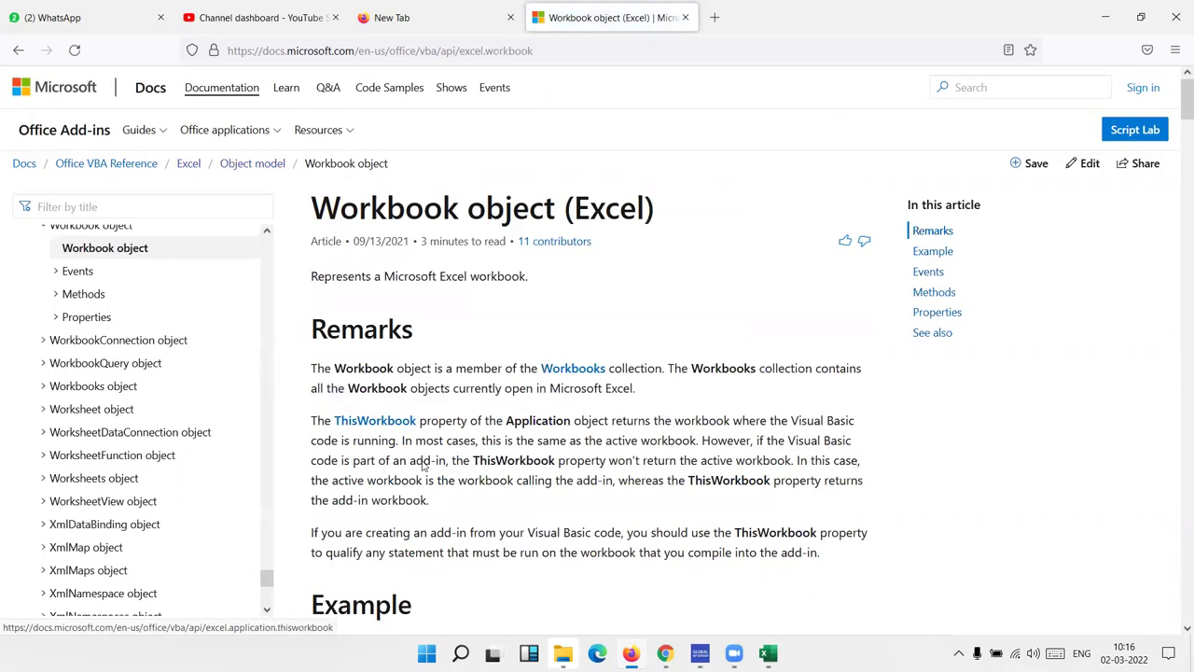
{"action": "scroll", "coordinate": [421, 469], "scroll_direction": "down", "scroll_amount": 5}
{"action": "scroll", "coordinate": [421, 469], "scroll_direction": "down", "scroll_amount": 5}
{"action": "scroll", "coordinate": [420, 470], "scroll_direction": "down", "scroll_amount": 5}
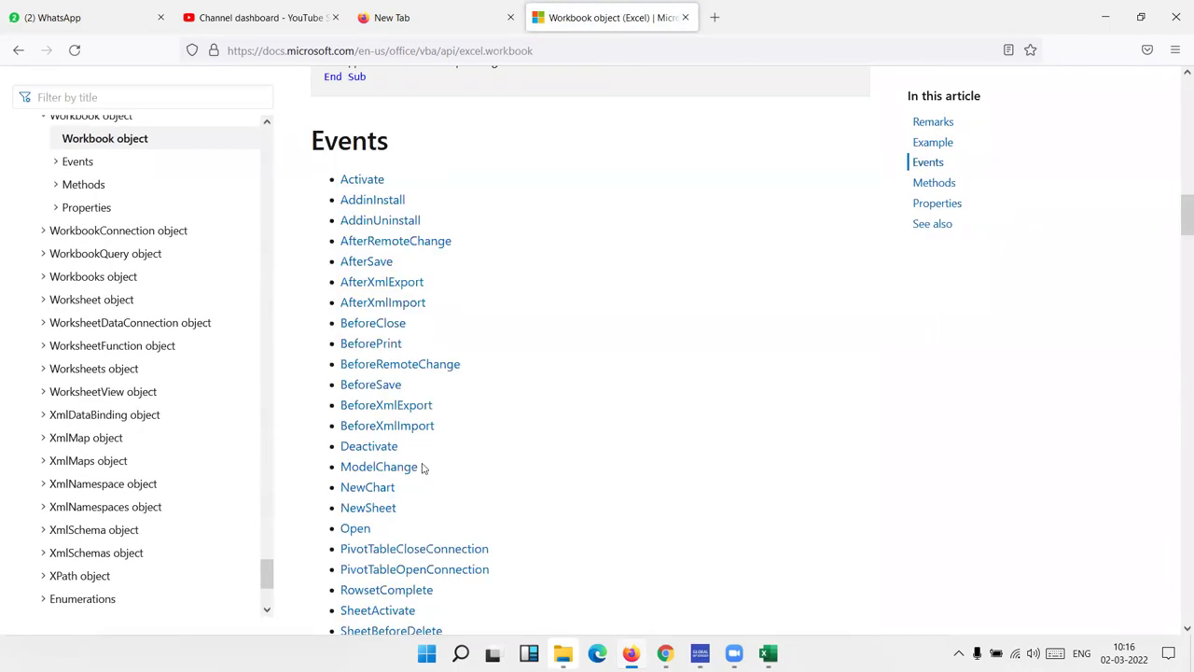
{"action": "scroll", "coordinate": [401, 341], "scroll_direction": "down", "scroll_amount": 3}
{"action": "scroll", "coordinate": [400, 340], "scroll_direction": "up", "scroll_amount": 4}
{"action": "scroll", "coordinate": [475, 341], "scroll_direction": "down", "scroll_amount": 5}
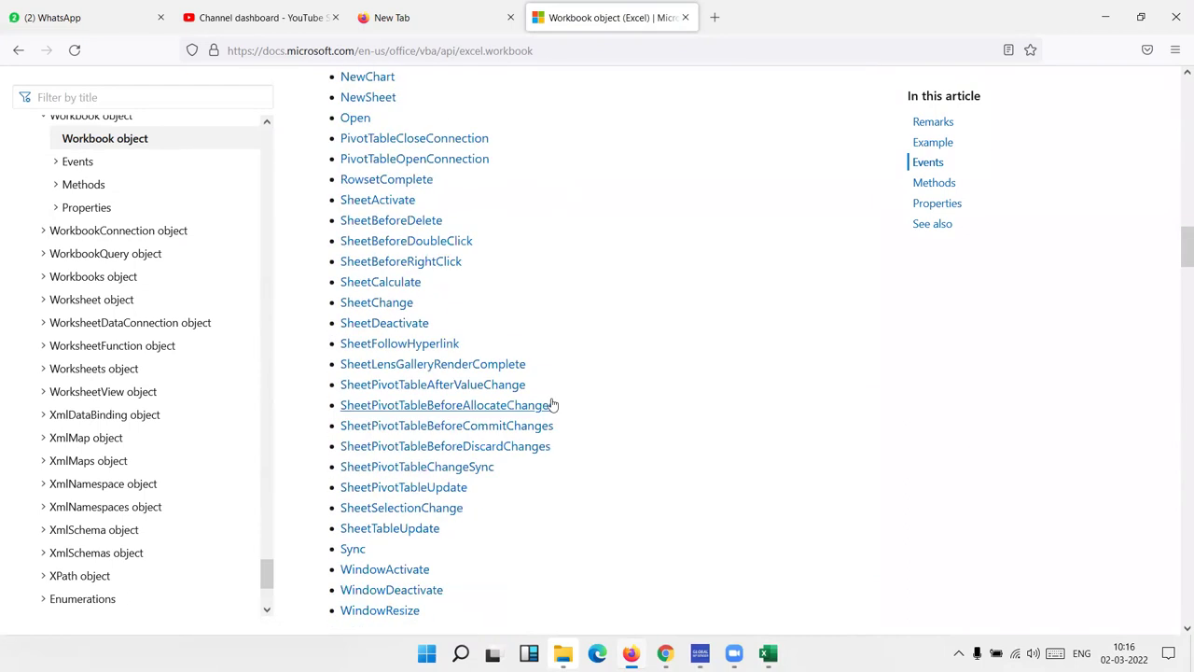
{"action": "scroll", "coordinate": [552, 404], "scroll_direction": "down", "scroll_amount": 4}
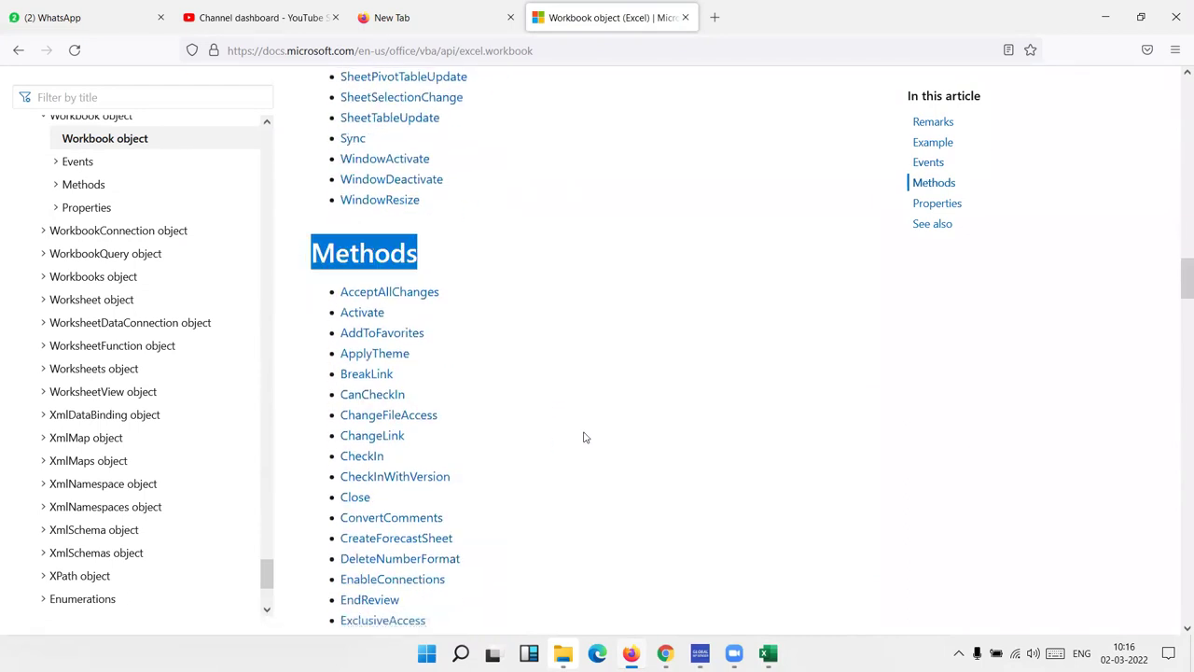
{"action": "scroll", "coordinate": [585, 438], "scroll_direction": "down", "scroll_amount": 5}
{"action": "scroll", "coordinate": [580, 440], "scroll_direction": "down", "scroll_amount": 5}
{"action": "double_click", "coordinate": [418, 426]}
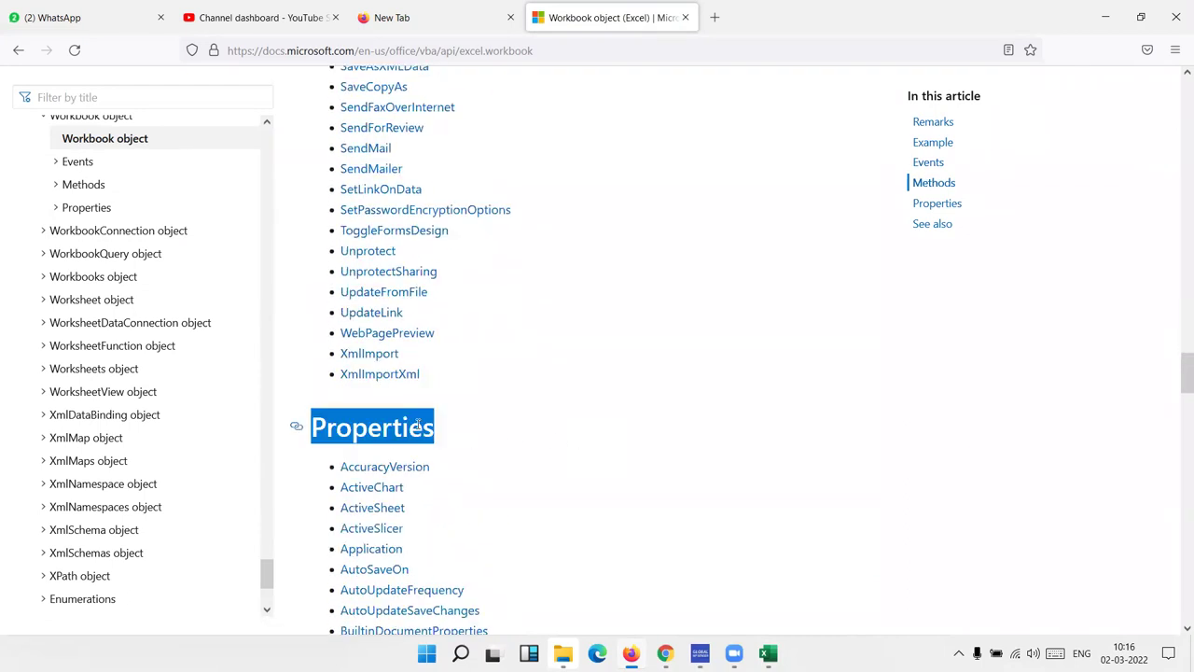
{"action": "scroll", "coordinate": [504, 408], "scroll_direction": "up", "scroll_amount": 5}
{"action": "scroll", "coordinate": [503, 410], "scroll_direction": "up", "scroll_amount": 2}
{"action": "scroll", "coordinate": [503, 409], "scroll_direction": "up", "scroll_amount": 1}
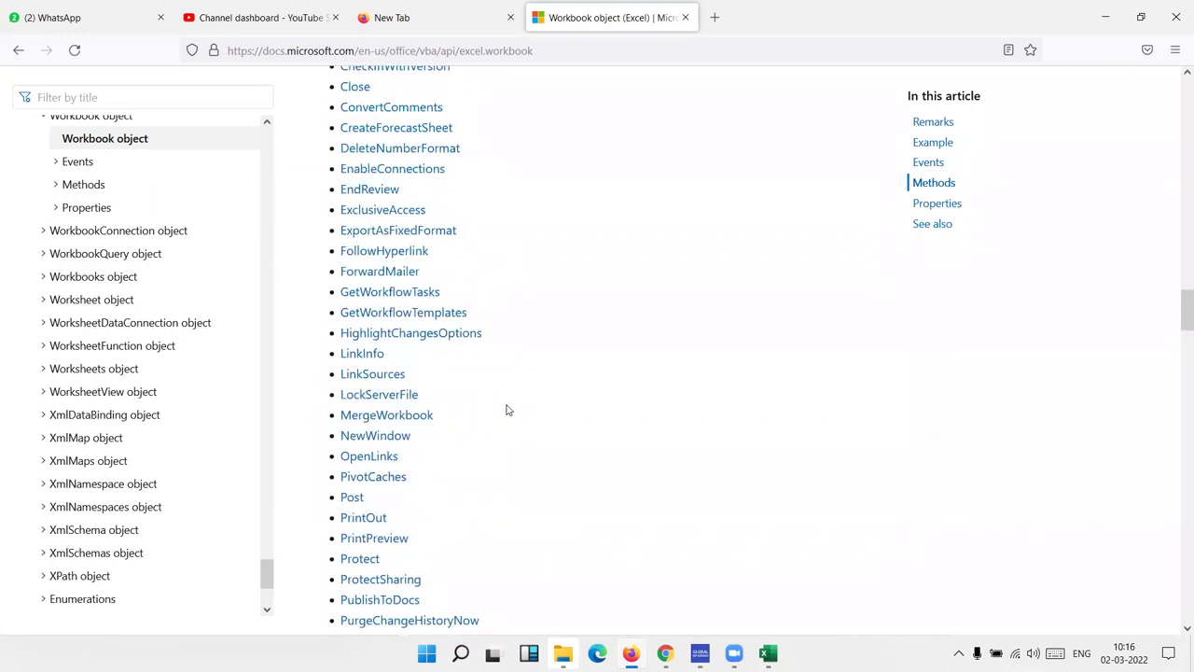
{"action": "scroll", "coordinate": [506, 409], "scroll_direction": "up", "scroll_amount": 3}
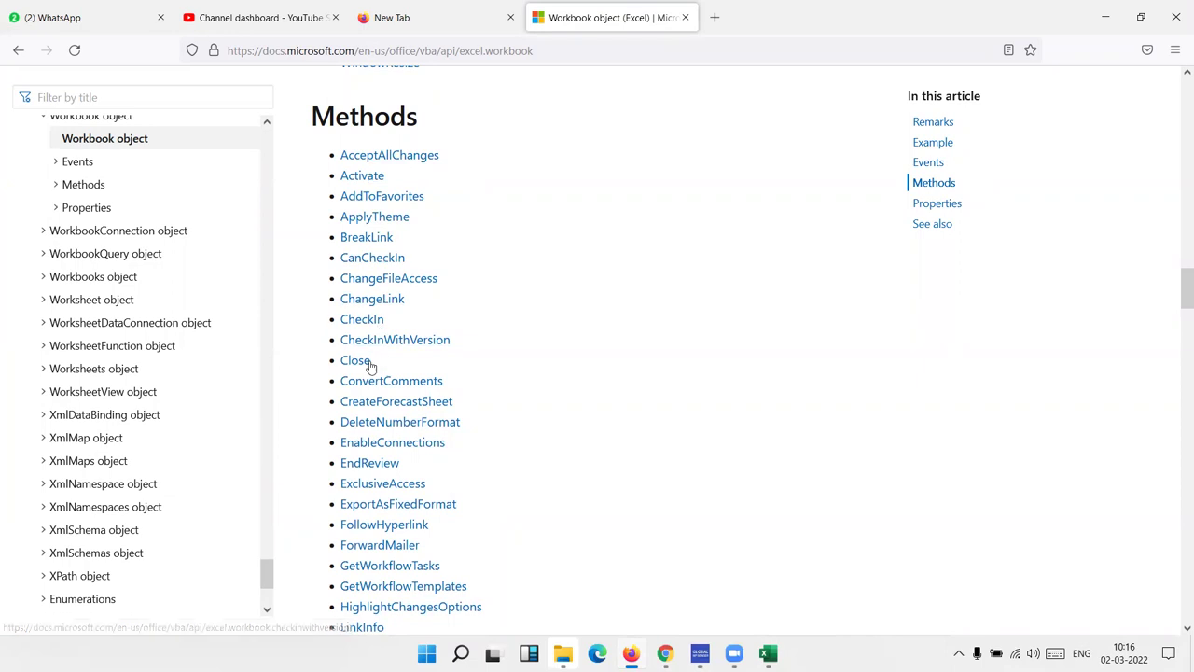
{"action": "scroll", "coordinate": [516, 445], "scroll_direction": "down", "scroll_amount": 3}
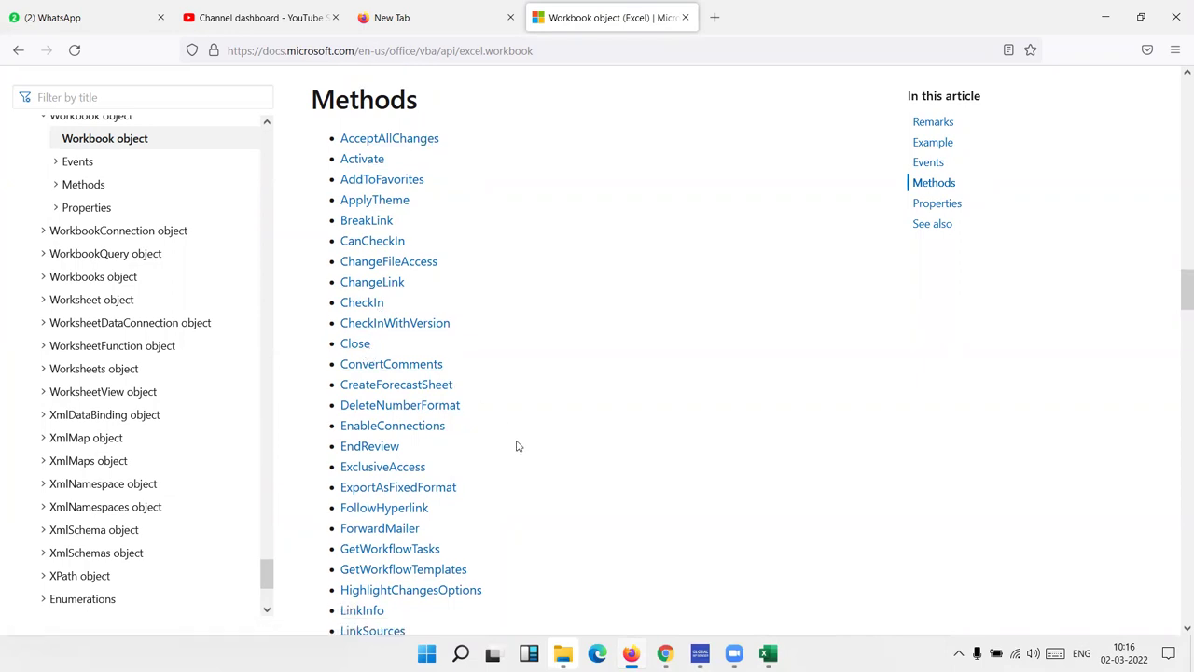
{"action": "scroll", "coordinate": [518, 446], "scroll_direction": "up", "scroll_amount": 5}
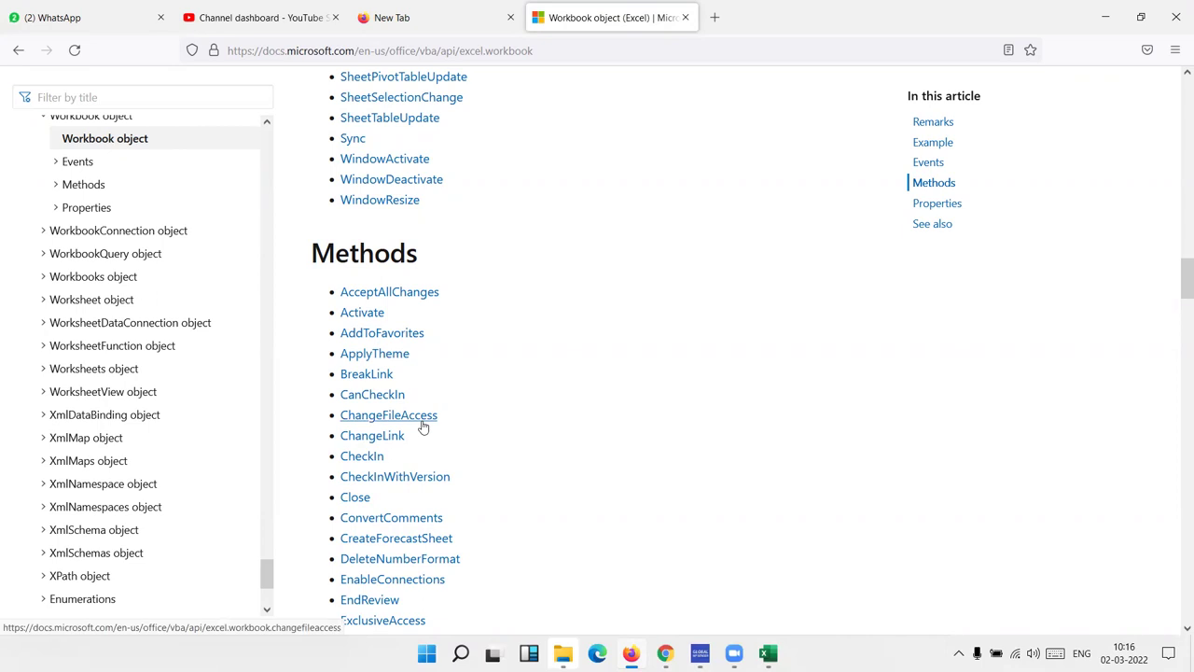
{"action": "scroll", "coordinate": [475, 459], "scroll_direction": "down", "scroll_amount": 3}
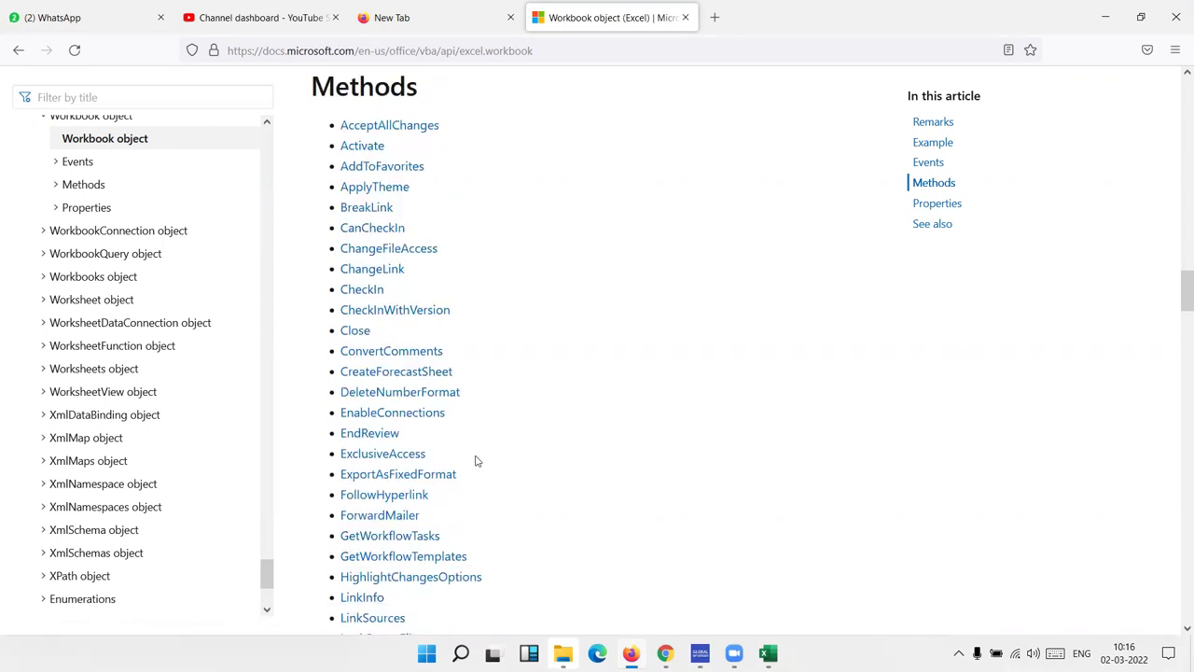
{"action": "scroll", "coordinate": [475, 459], "scroll_direction": "down", "scroll_amount": 3}
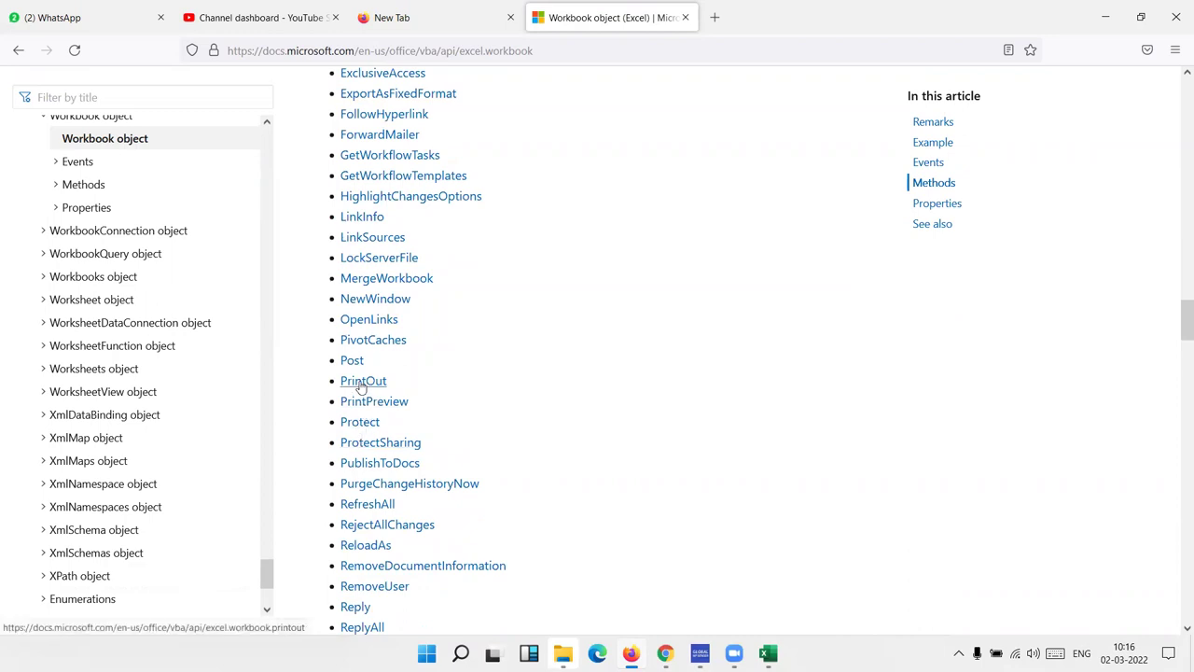
Read the Workbook.PrintOut method's parameters, then return to the VBA editor.
{"action": "left_click", "coordinate": [361, 382]}
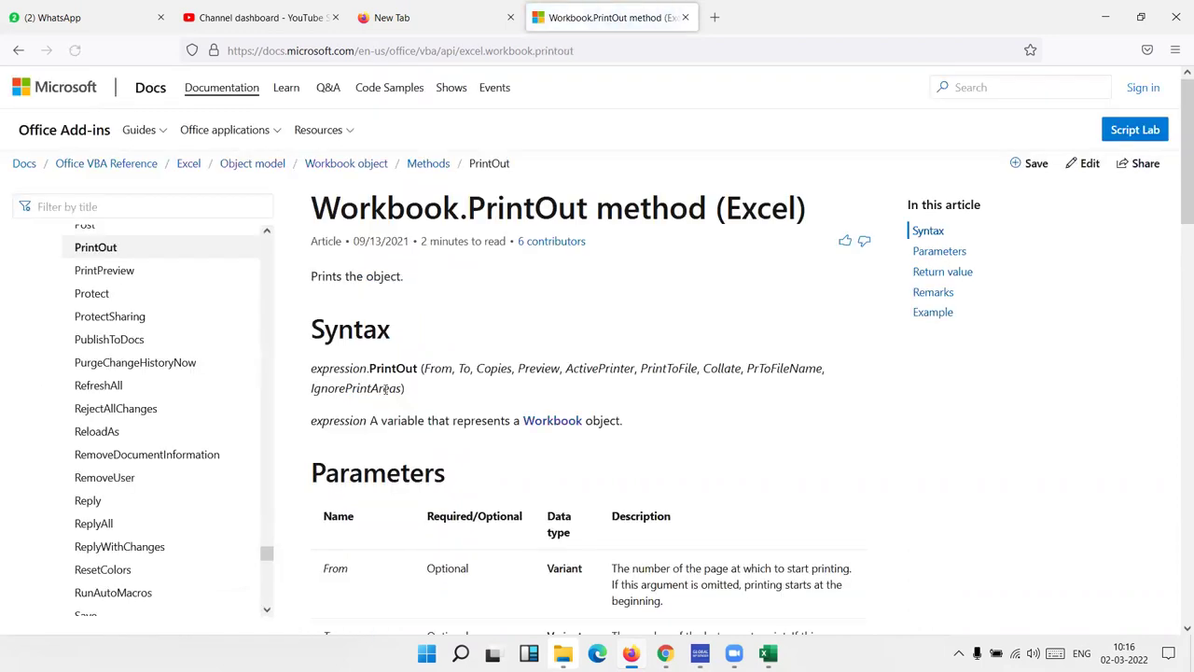
{"action": "scroll", "coordinate": [620, 431], "scroll_direction": "down", "scroll_amount": 4}
{"action": "scroll", "coordinate": [621, 431], "scroll_direction": "up", "scroll_amount": 3}
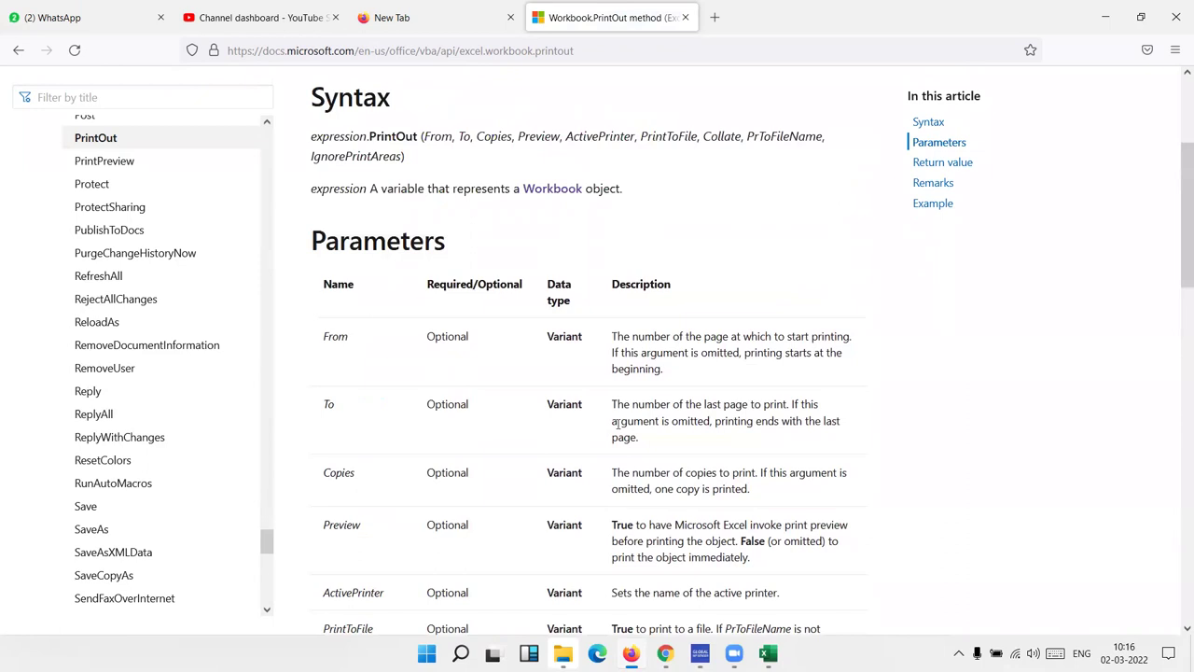
{"action": "scroll", "coordinate": [494, 424], "scroll_direction": "down", "scroll_amount": 4}
{"action": "scroll", "coordinate": [510, 426], "scroll_direction": "up", "scroll_amount": 3}
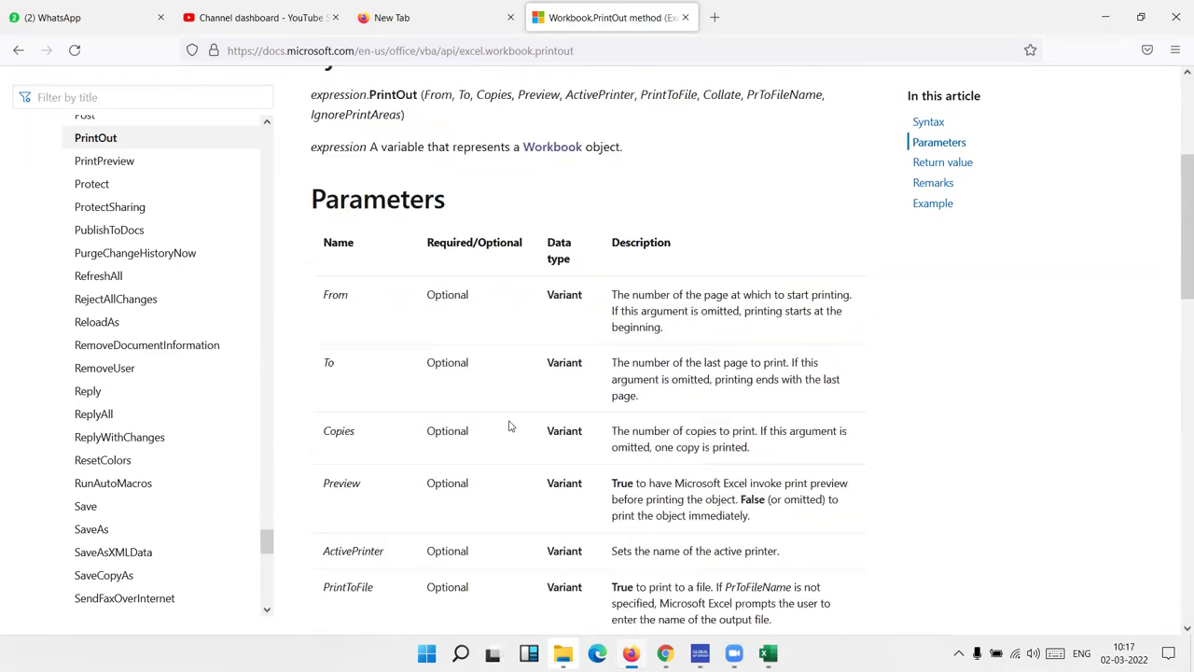
{"action": "scroll", "coordinate": [424, 362], "scroll_direction": "down", "scroll_amount": 4}
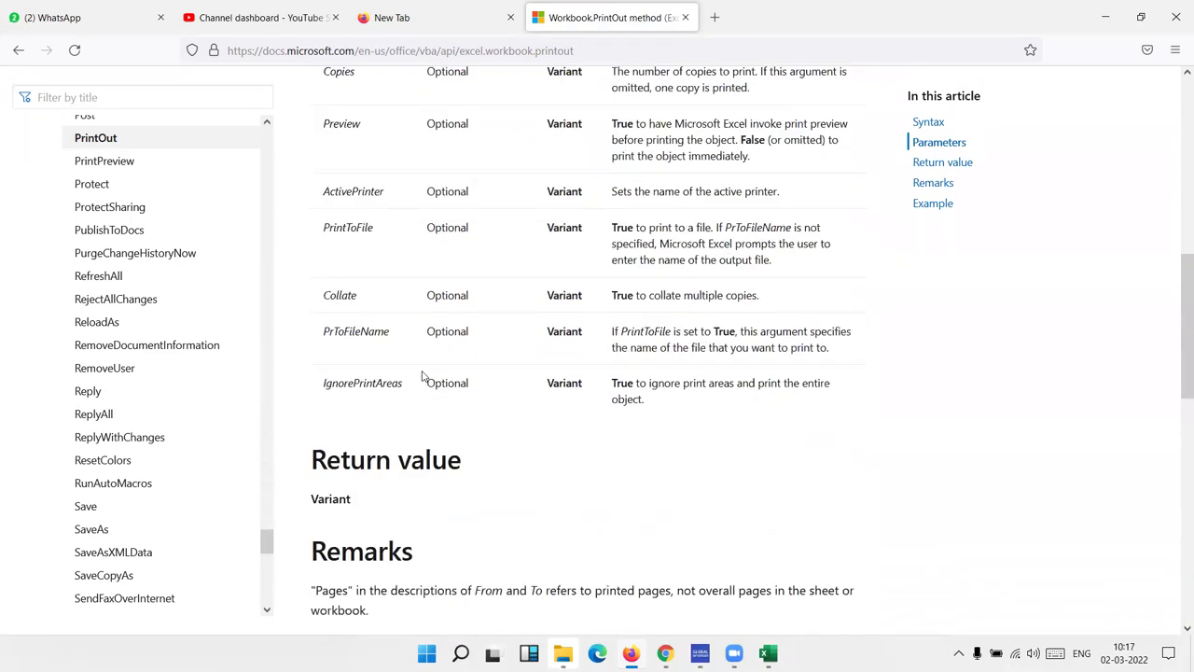
{"action": "key", "text": "alt+Tab"}
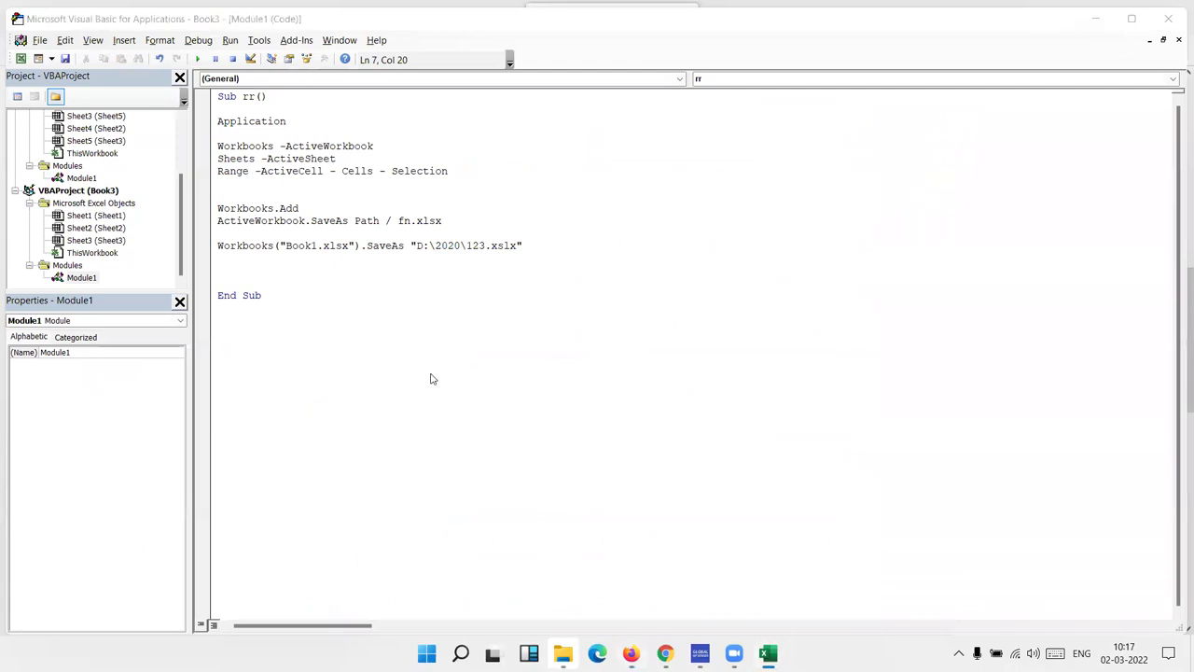
{"action": "key", "text": "alt+Tab"}
{"action": "left_click", "coordinate": [426, 380]}
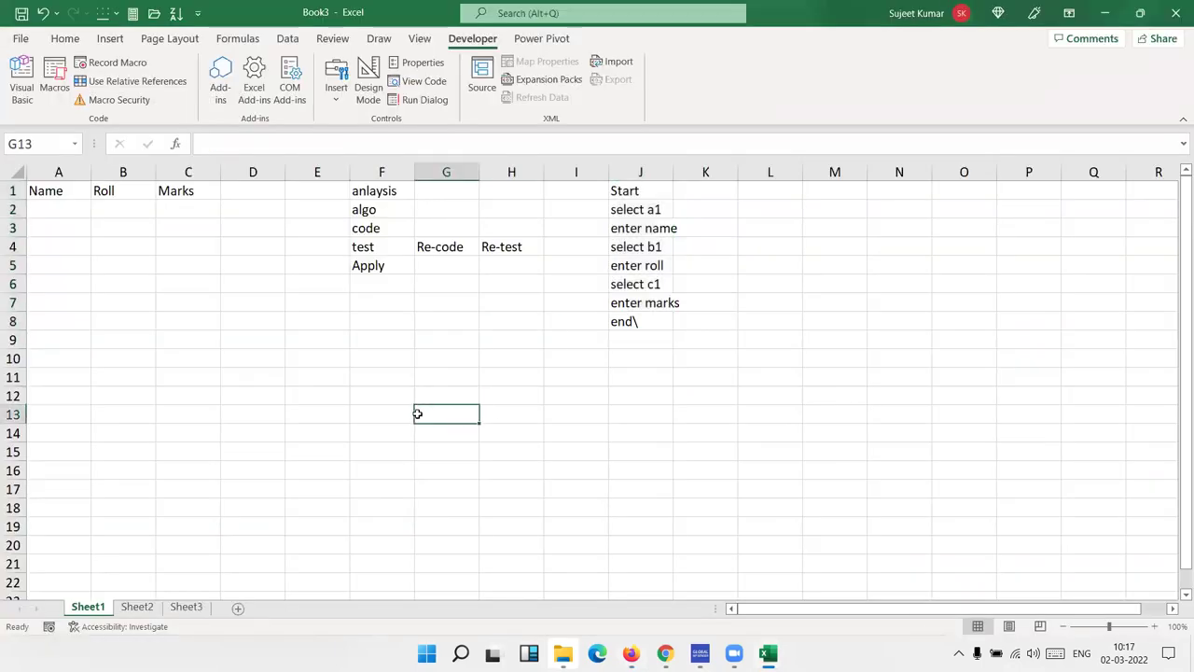
{"action": "type", "text": "=if"}
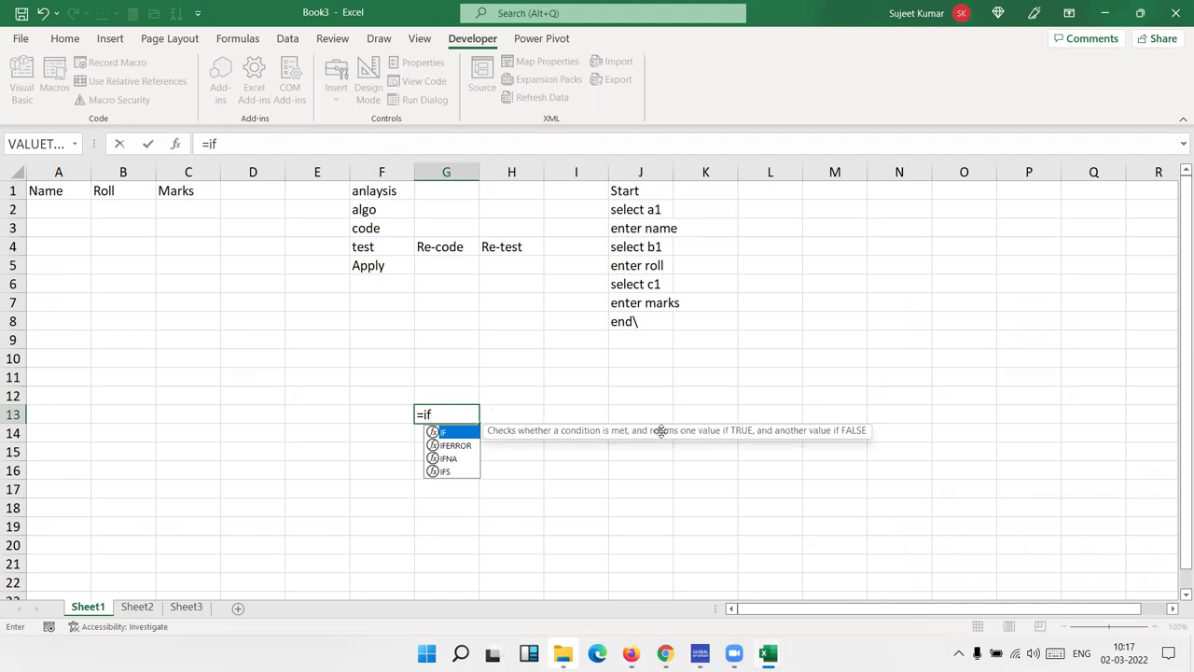
{"action": "key", "text": "Tab"}
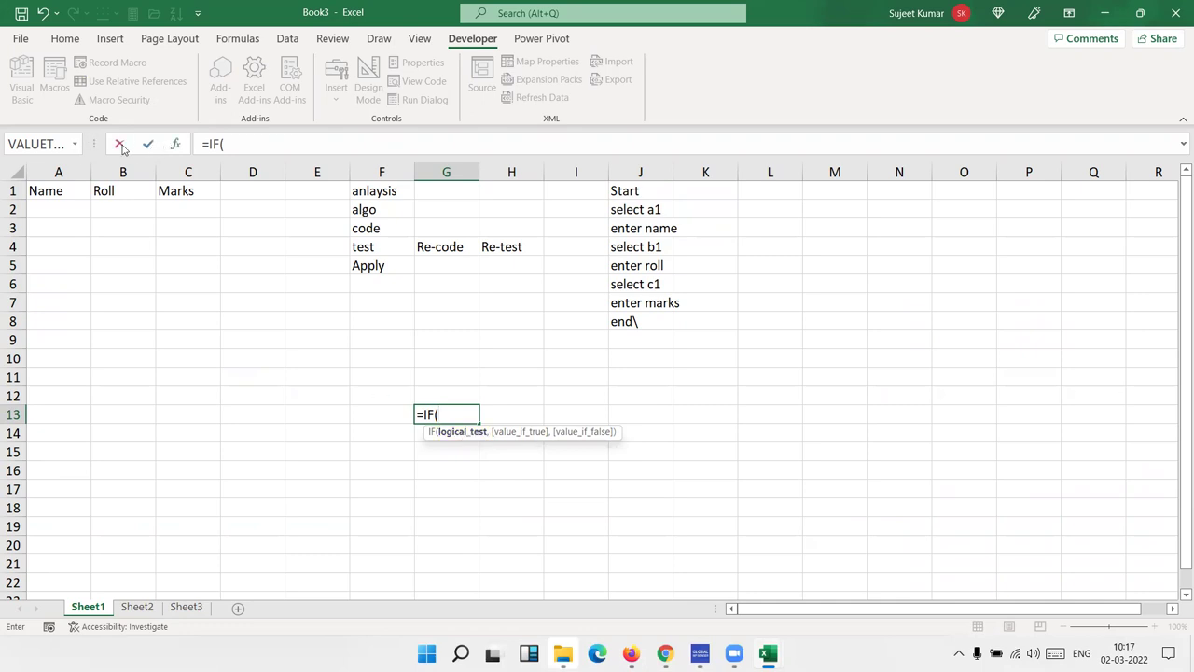
{"action": "left_click", "coordinate": [177, 146]}
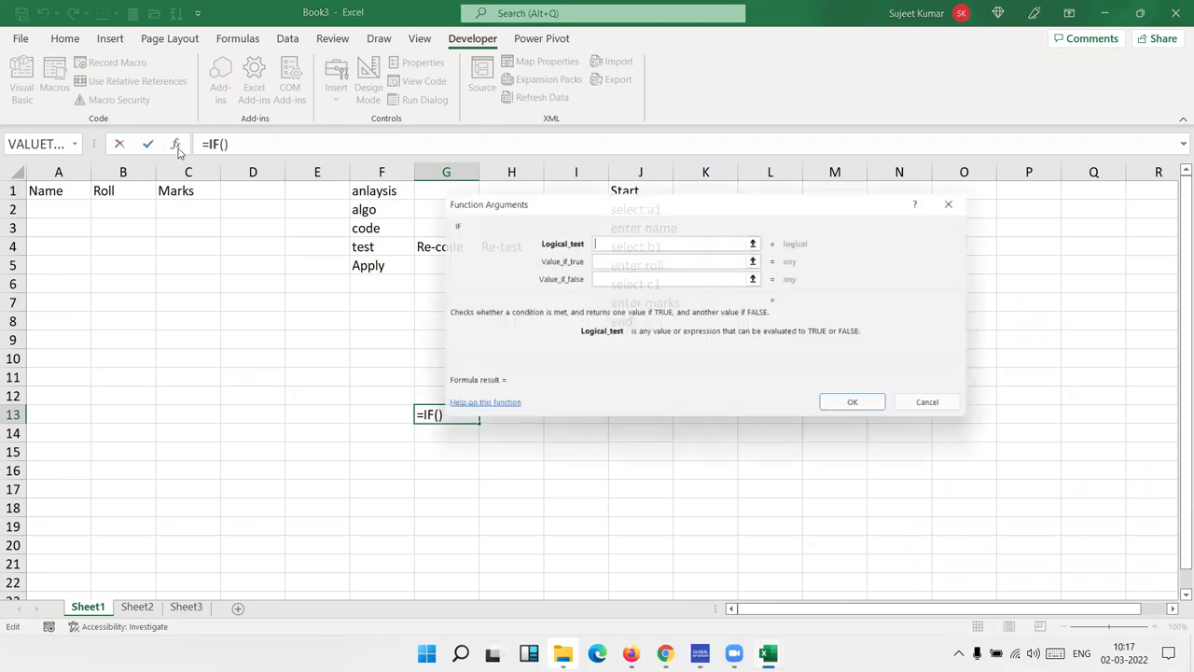
{"action": "left_click", "coordinate": [628, 266]}
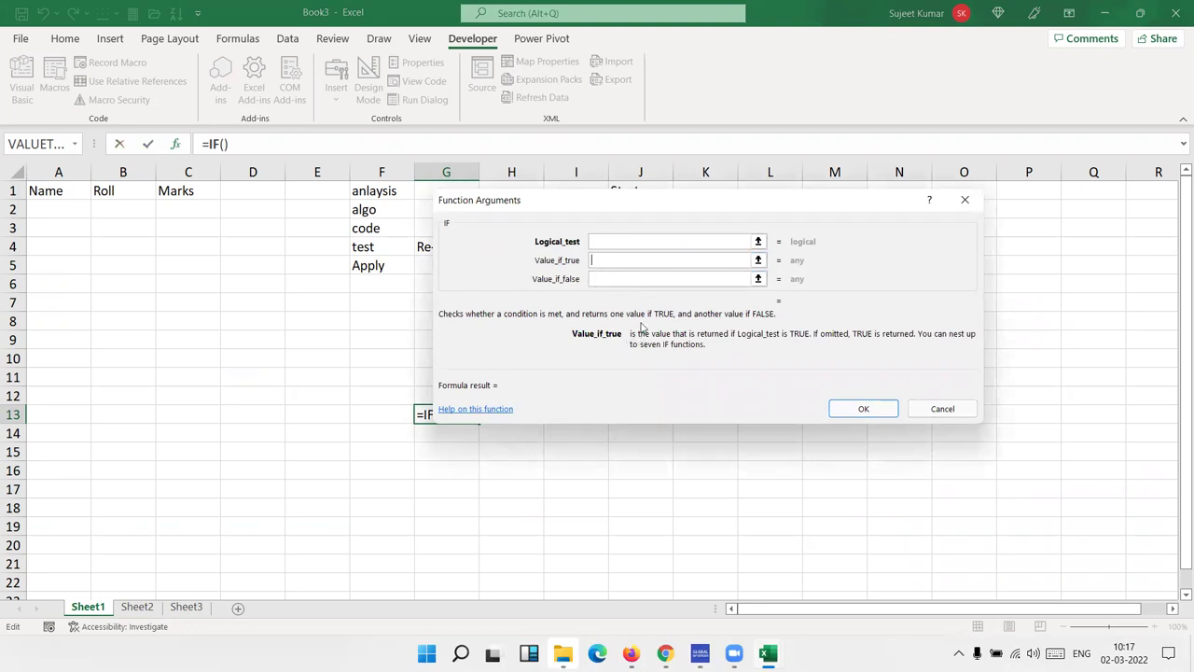
{"action": "left_click", "coordinate": [746, 241]}
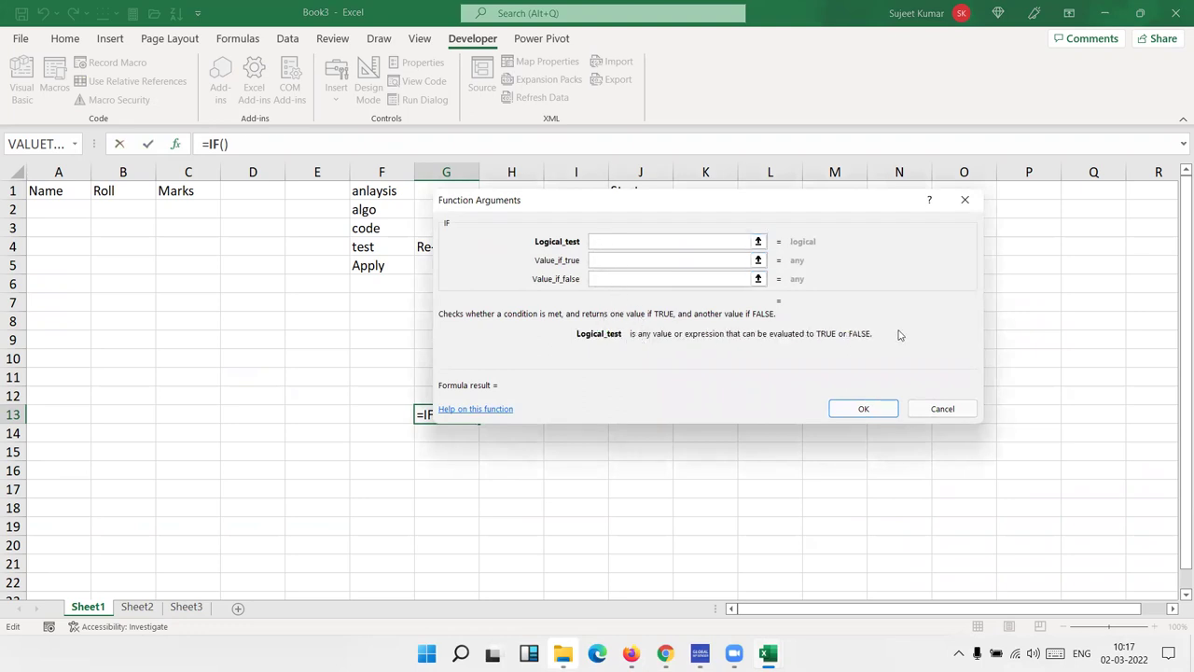
{"action": "left_click", "coordinate": [664, 261]}
{"action": "left_click", "coordinate": [647, 279]}
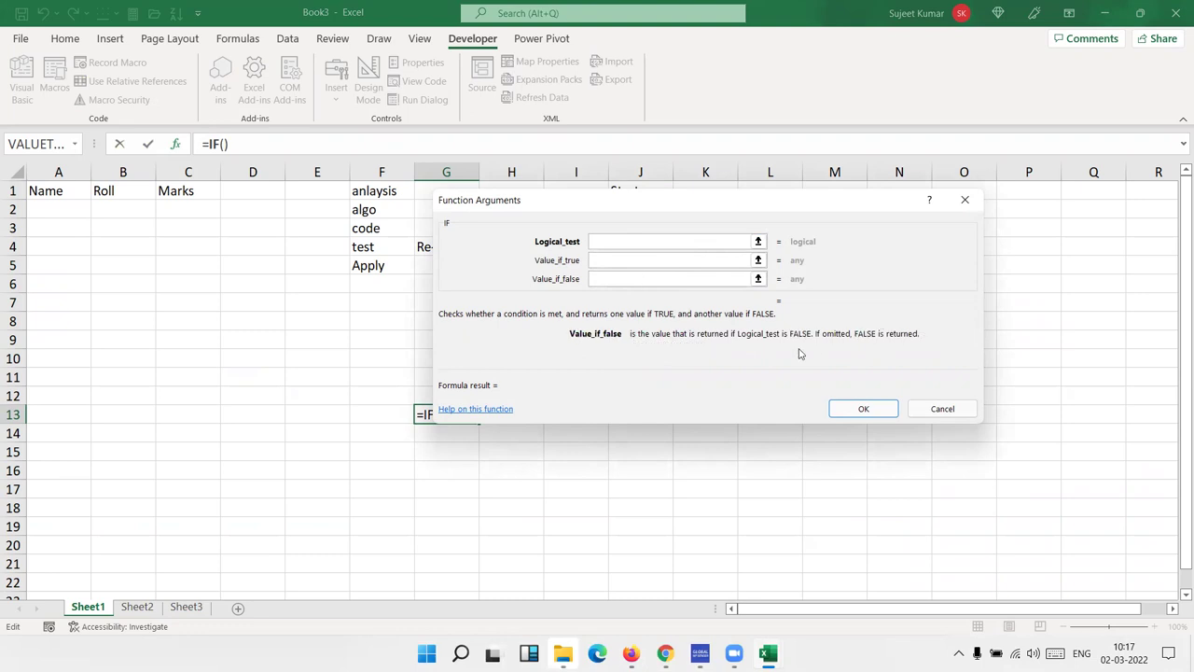
{"action": "key", "text": "Escape"}
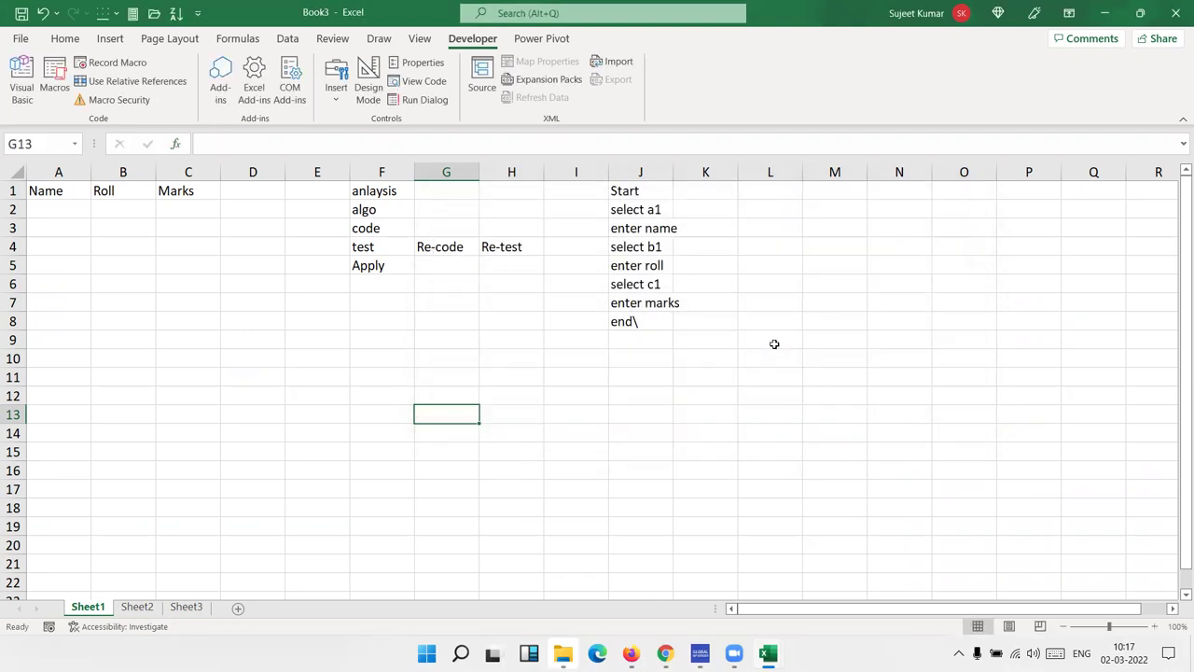
Bring up the VBA editor showing Module1's code with Alt+F11.
{"action": "key", "text": "alt+F11"}
{"action": "double_click", "coordinate": [227, 248]}
{"action": "left_click", "coordinate": [268, 277]}
Read the Workbook.PrintOut page in Firefox, then go back to the Workbook object page.
{"action": "key", "text": "super+Tab"}
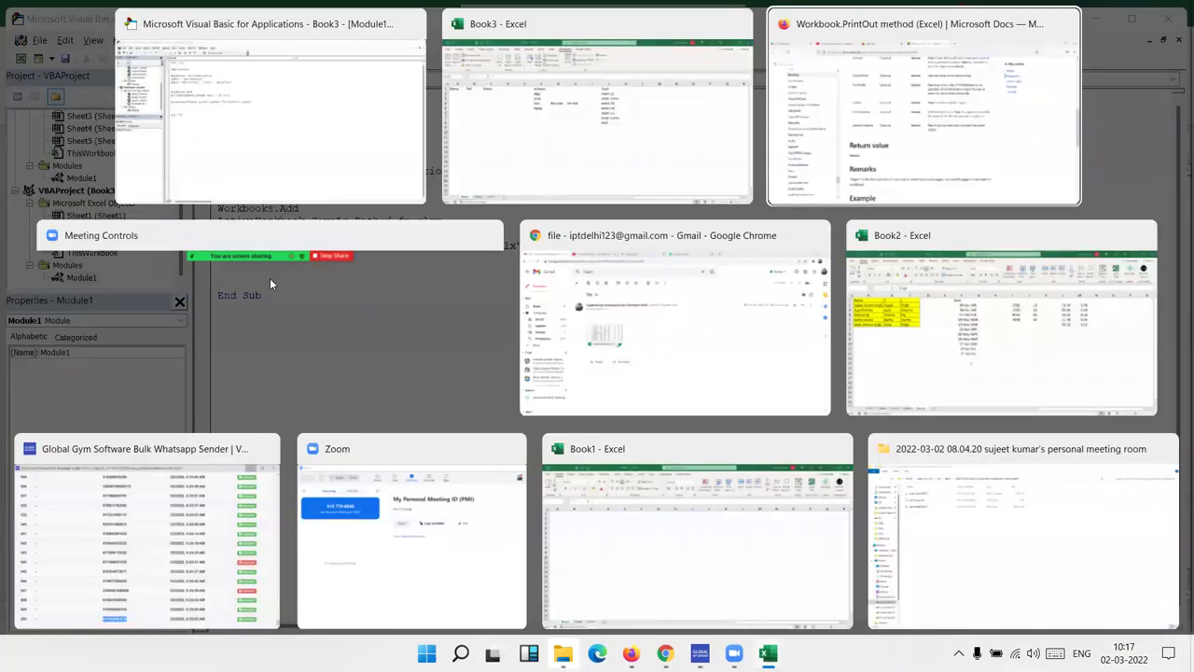
{"action": "key", "text": "Return"}
{"action": "scroll", "coordinate": [537, 245], "scroll_direction": "up", "scroll_amount": 5}
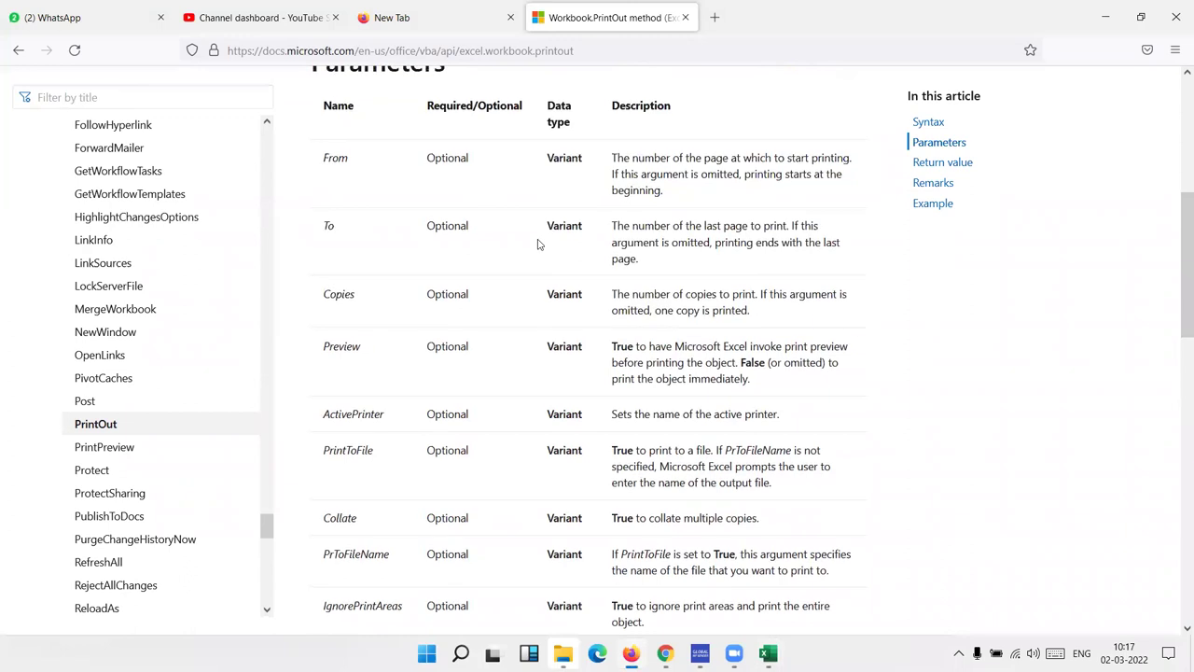
{"action": "scroll", "coordinate": [538, 244], "scroll_direction": "up", "scroll_amount": 3}
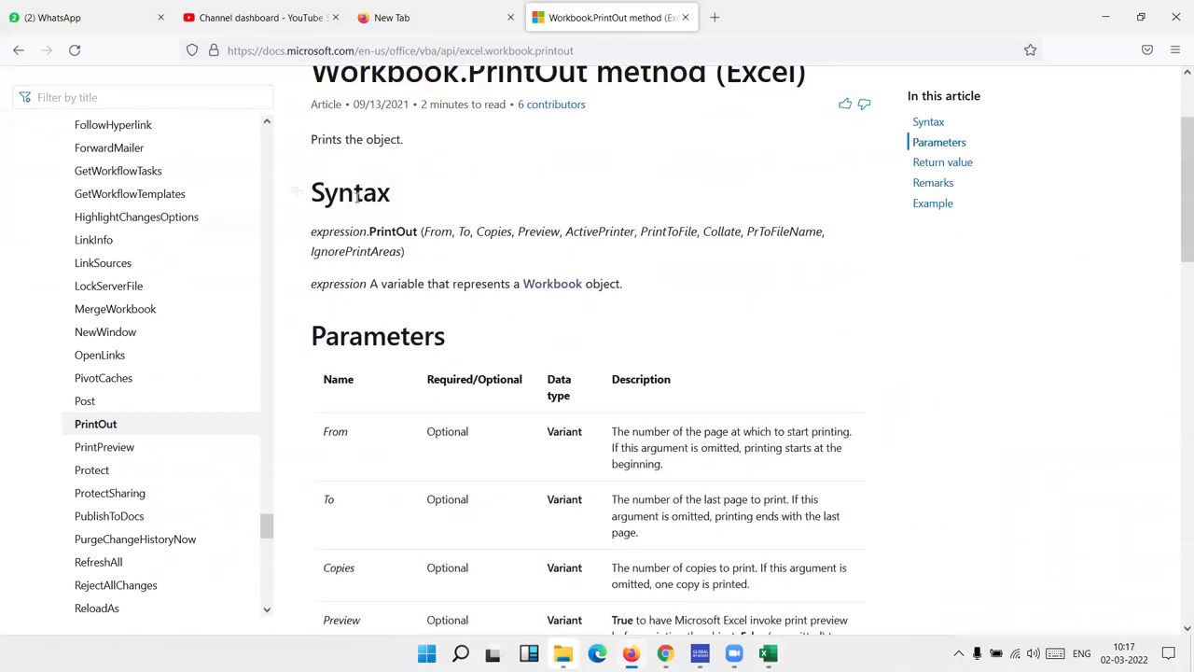
{"action": "scroll", "coordinate": [349, 381], "scroll_direction": "down", "scroll_amount": 2}
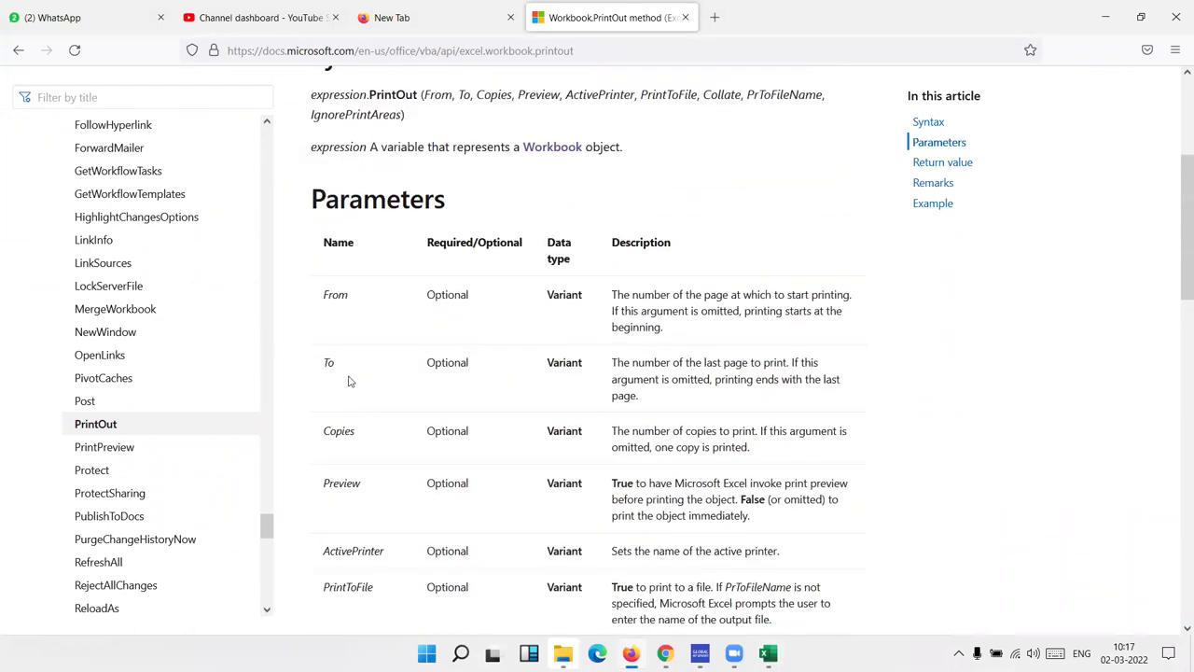
{"action": "scroll", "coordinate": [645, 361], "scroll_direction": "down", "scroll_amount": 4}
{"action": "scroll", "coordinate": [645, 364], "scroll_direction": "down", "scroll_amount": 3}
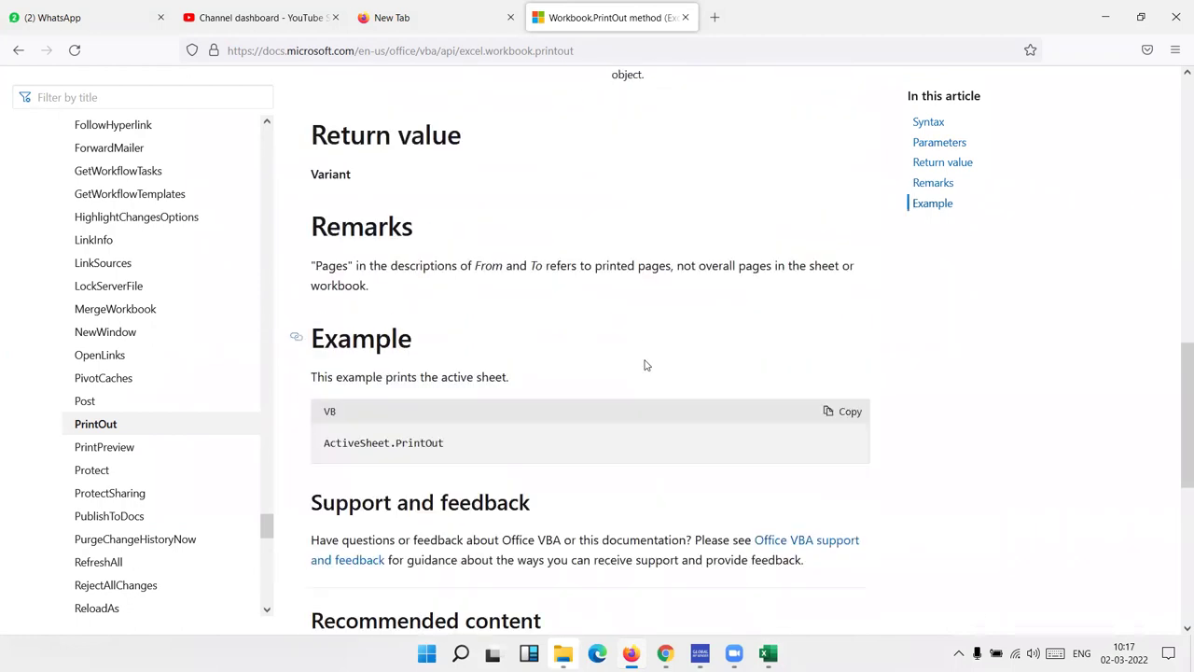
{"action": "double_click", "coordinate": [438, 442]}
{"action": "scroll", "coordinate": [551, 471], "scroll_direction": "down", "scroll_amount": 3}
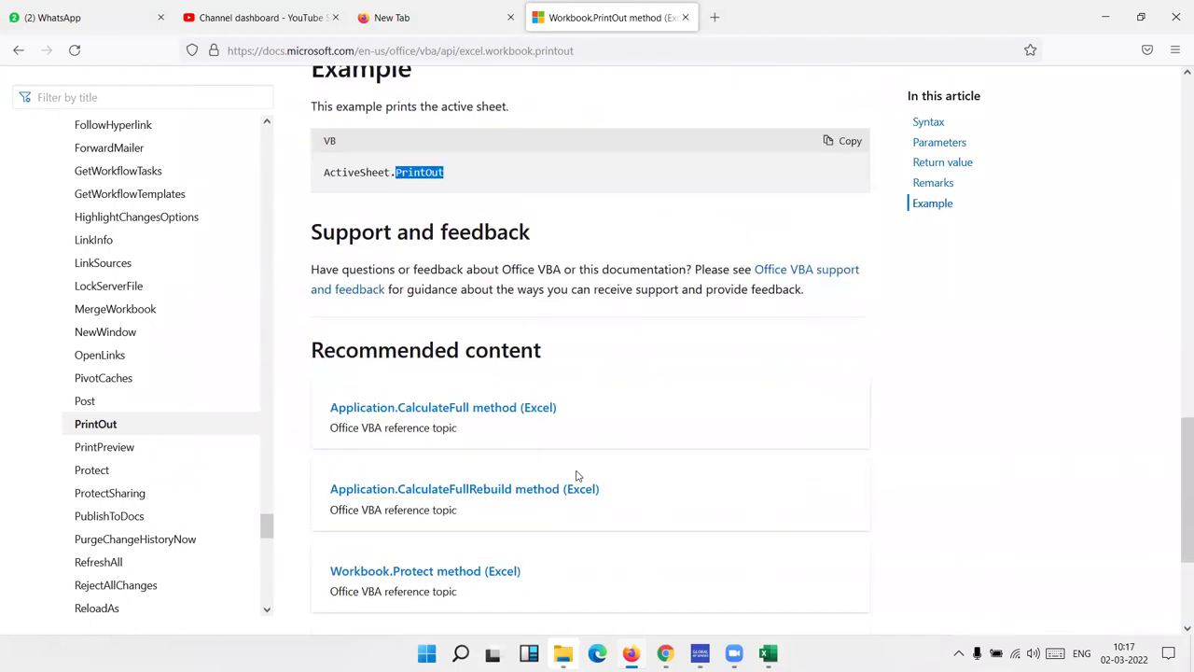
{"action": "scroll", "coordinate": [576, 478], "scroll_direction": "down", "scroll_amount": 3}
{"action": "scroll", "coordinate": [578, 478], "scroll_direction": "up", "scroll_amount": 6}
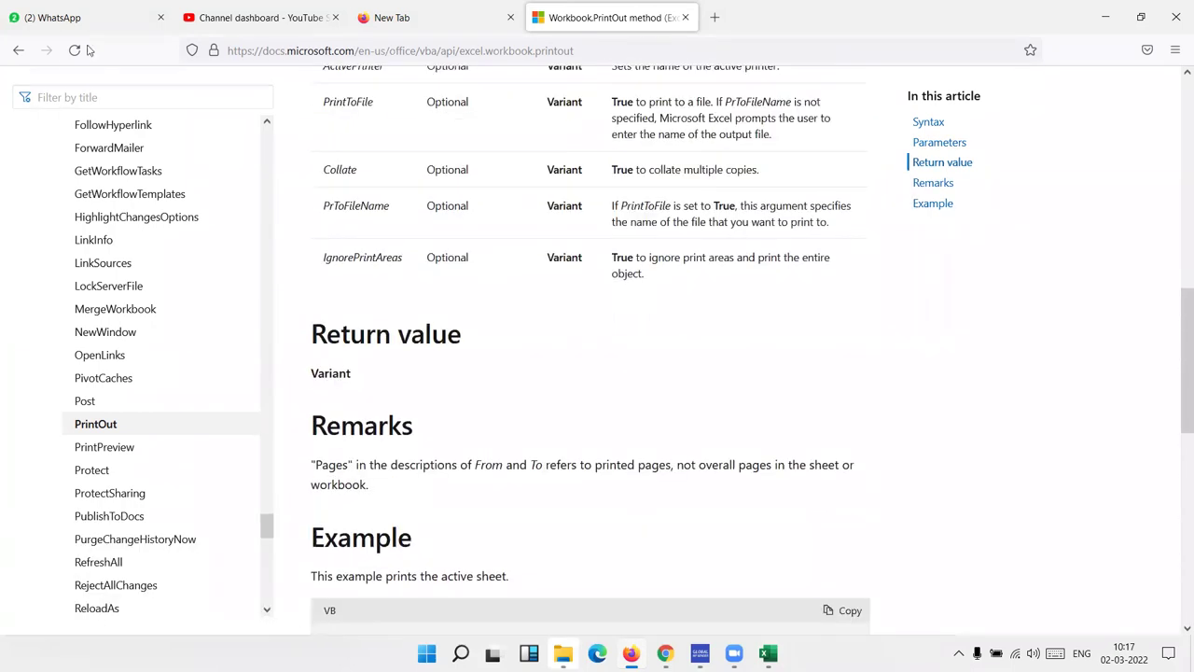
{"action": "left_click", "coordinate": [18, 51]}
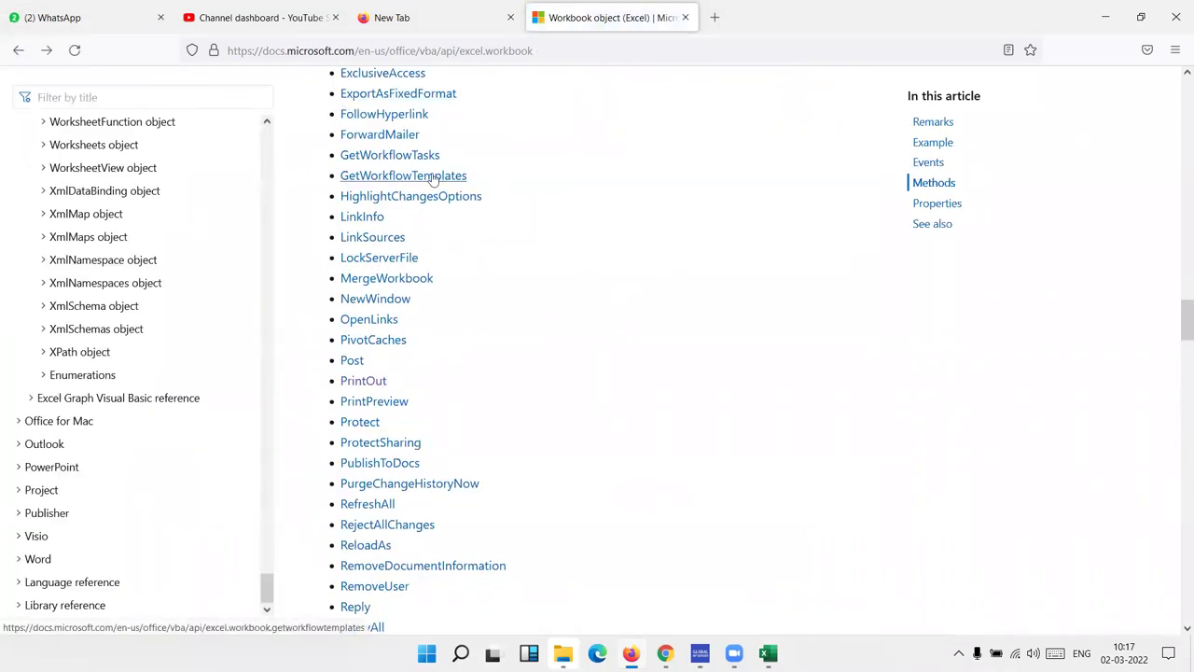
{"action": "scroll", "coordinate": [354, 178], "scroll_direction": "up", "scroll_amount": 4}
Copy the Workbook object page link and send it in a WhatsApp Web chat.
{"action": "left_click", "coordinate": [545, 48]}
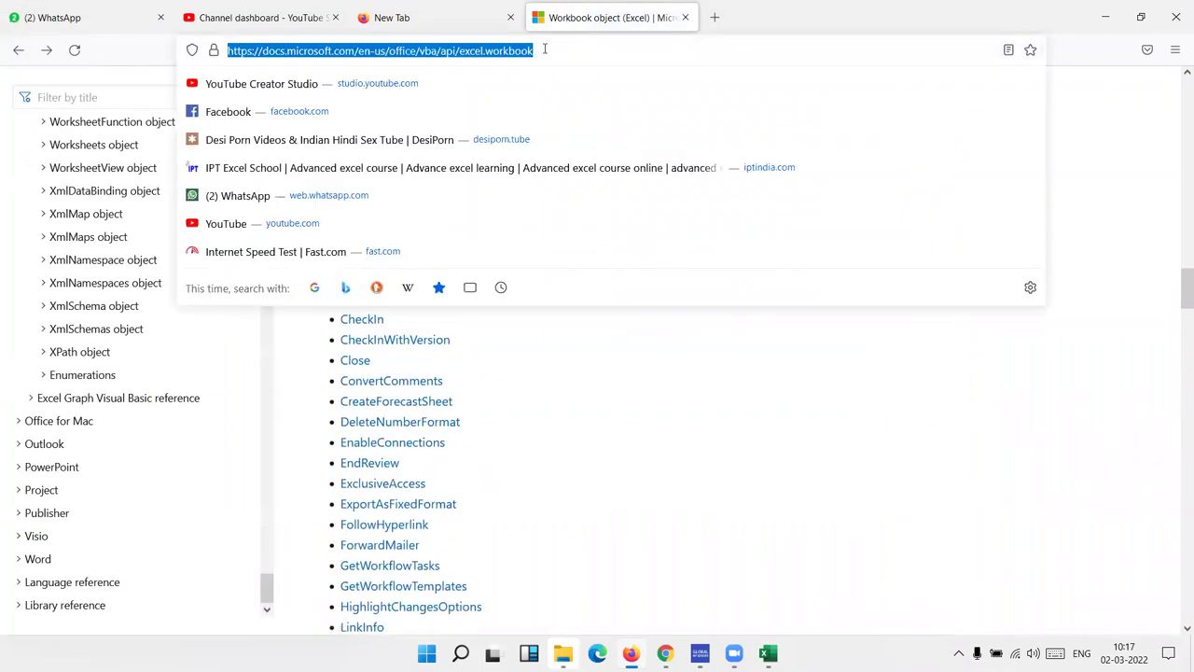
{"action": "left_click", "coordinate": [82, 23]}
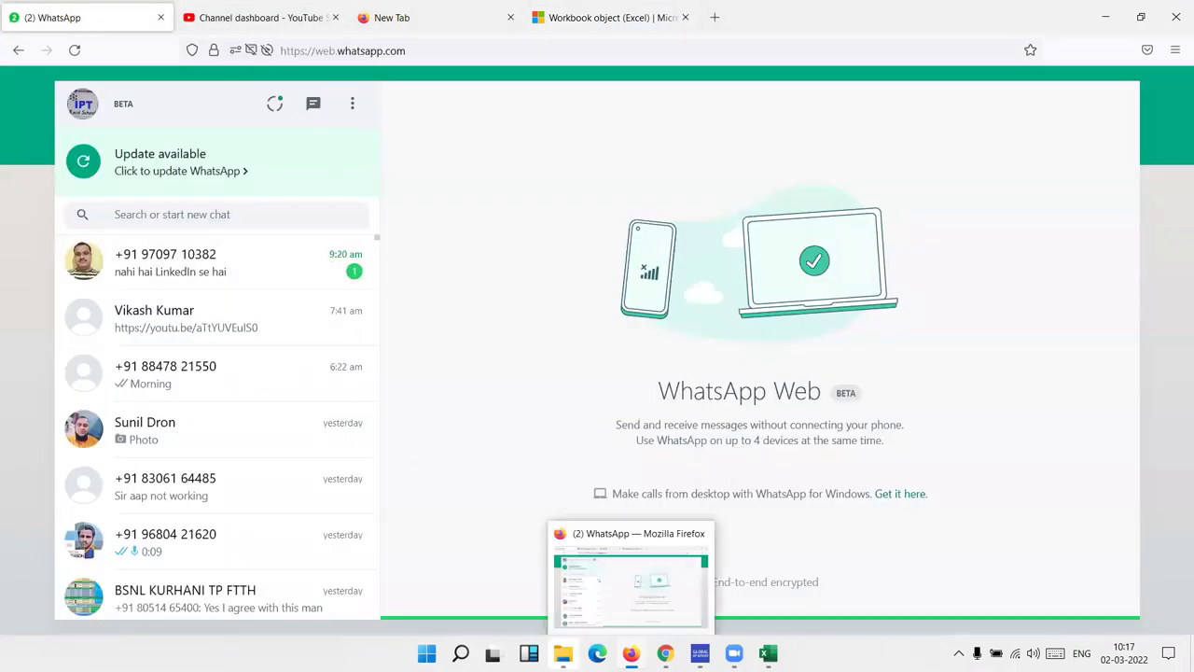
{"action": "left_click", "coordinate": [665, 653]}
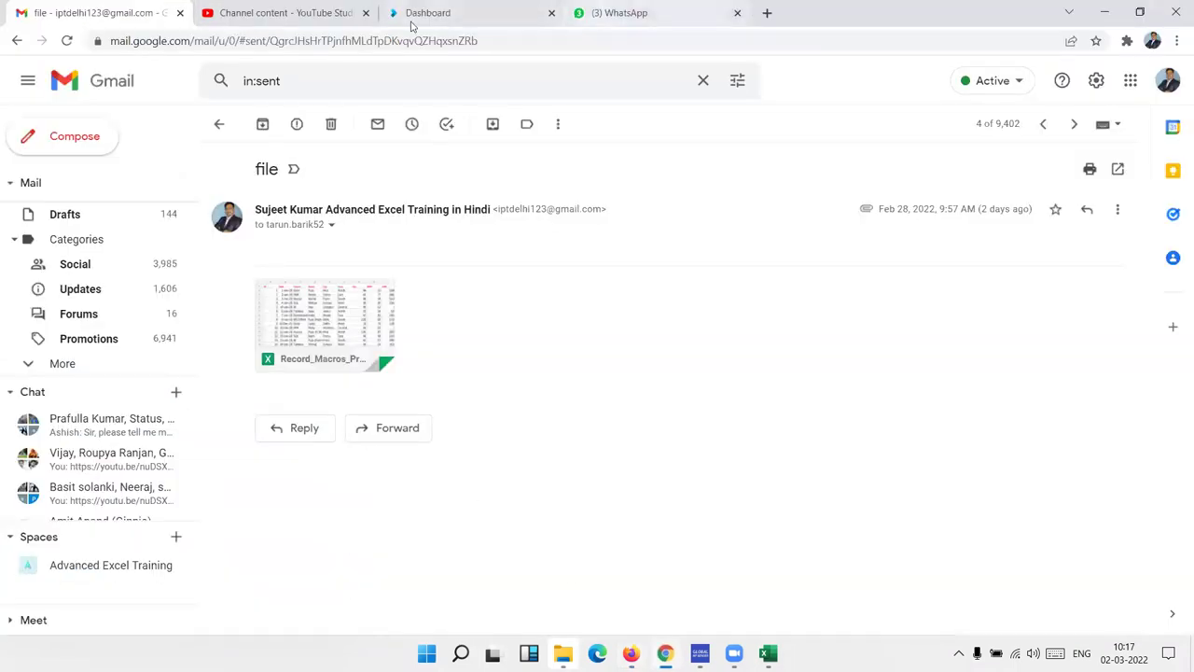
{"action": "left_click", "coordinate": [619, 13]}
{"action": "left_click", "coordinate": [217, 369]}
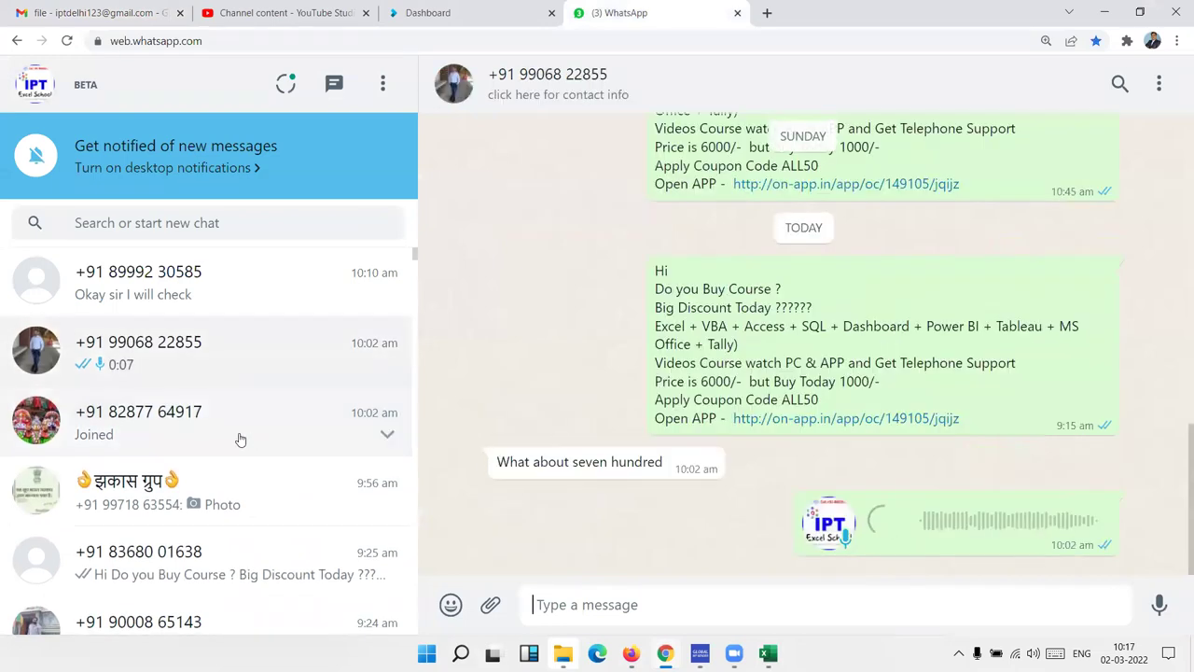
{"action": "left_click", "coordinate": [239, 439]}
{"action": "type", "text": "https://docs.microsoft.com/en-us/office/vba/api/excel.workbook"}
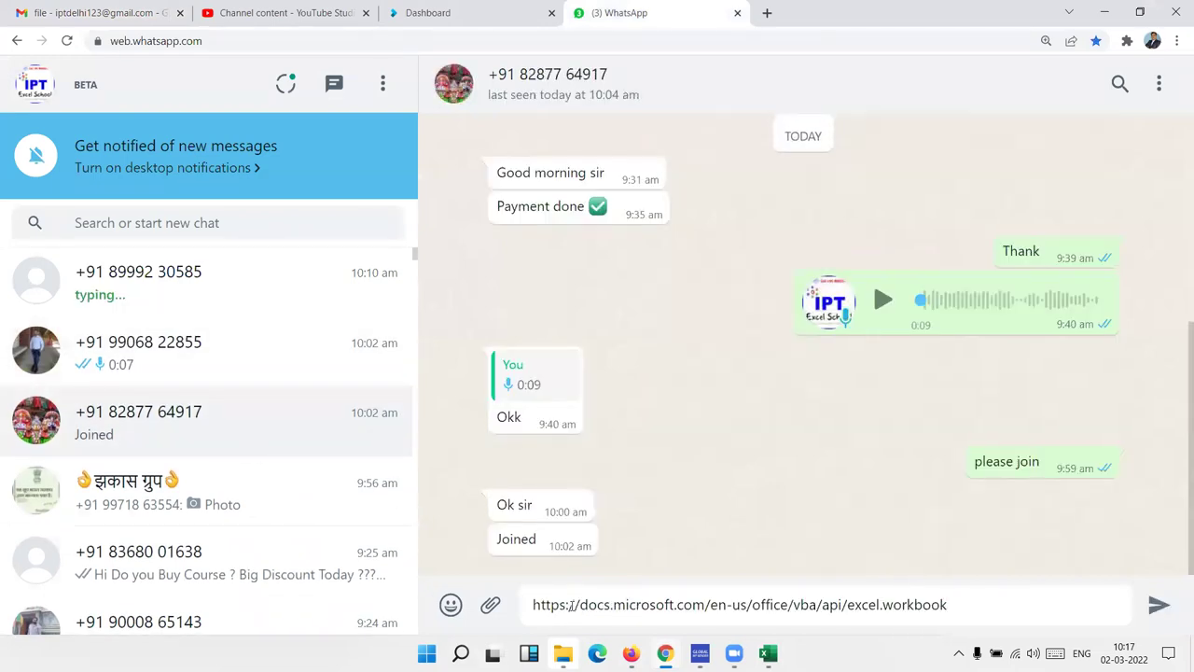
{"action": "key", "text": "Return"}
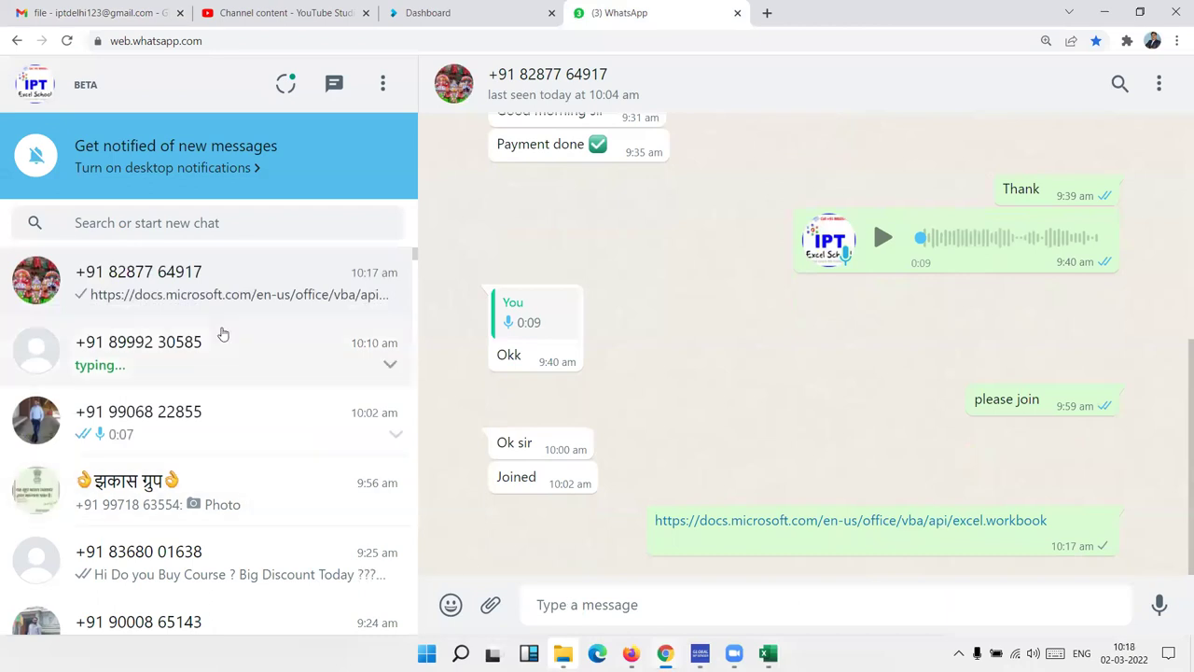
Glance through other chats, then minimize the browser to show the desktop.
{"action": "left_click", "coordinate": [211, 355]}
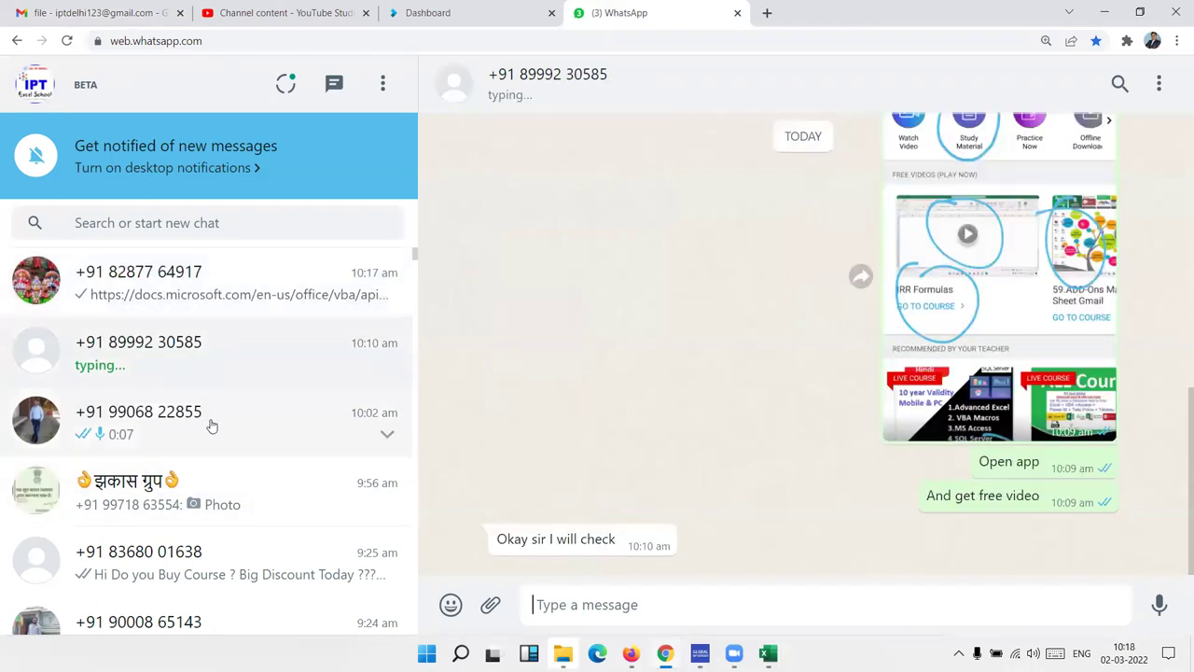
{"action": "left_click", "coordinate": [211, 423]}
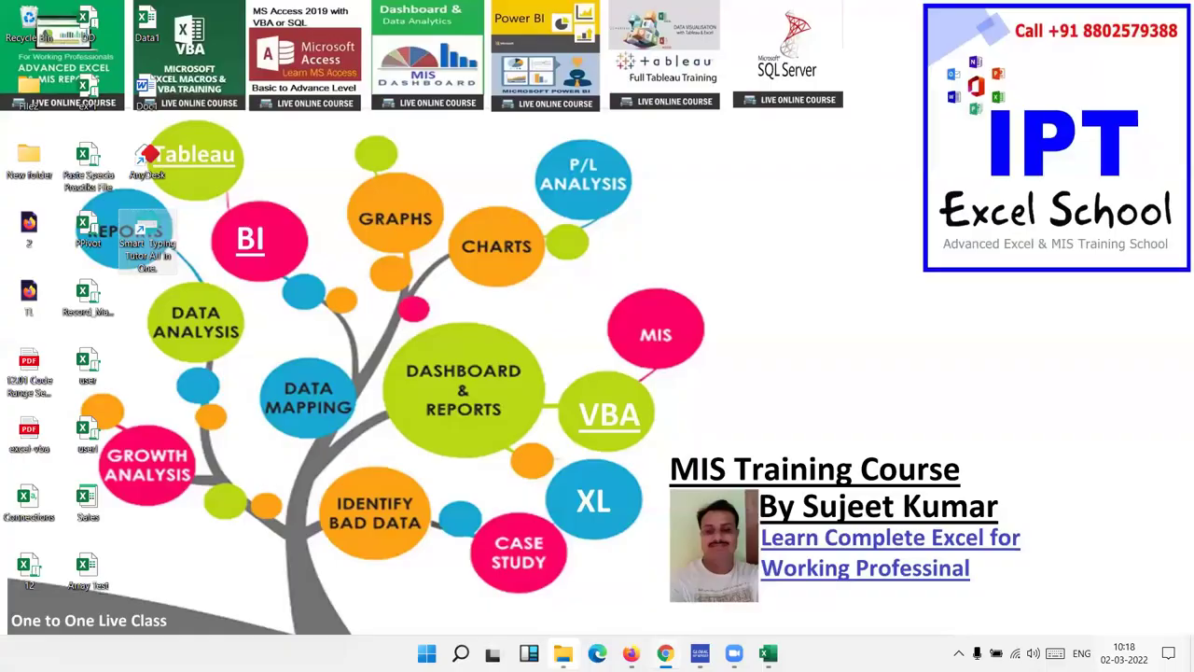
{"action": "left_click", "coordinate": [1190, 653]}
{"action": "left_click", "coordinate": [1177, 6]}
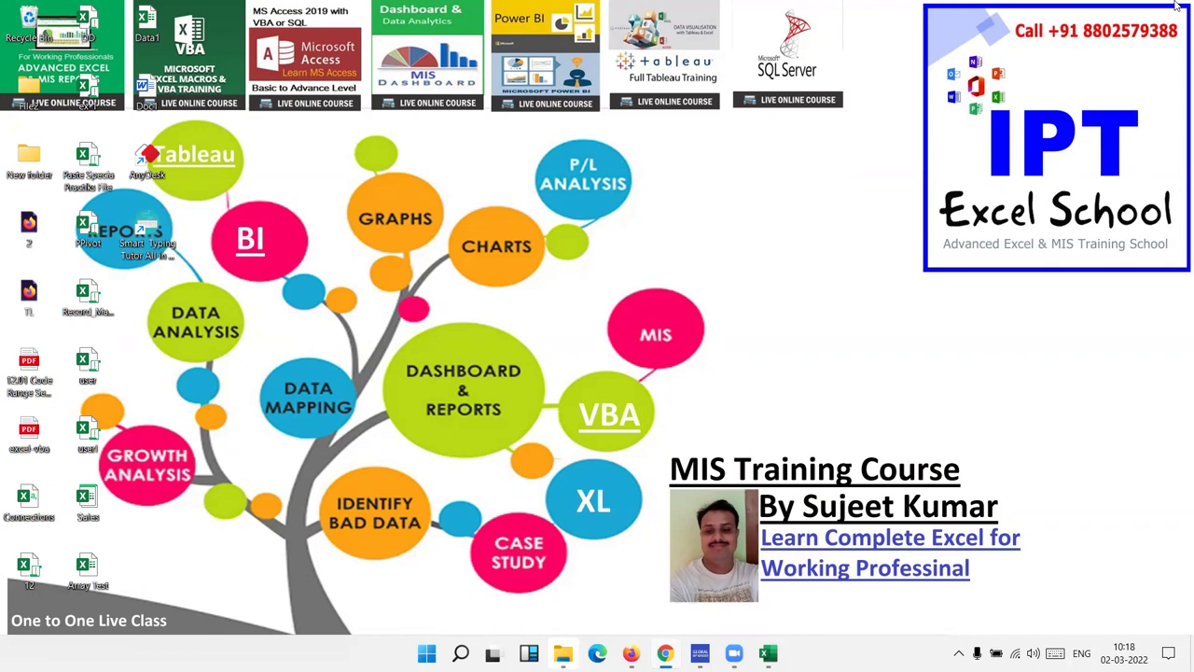
{"action": "left_click", "coordinate": [1081, 259]}
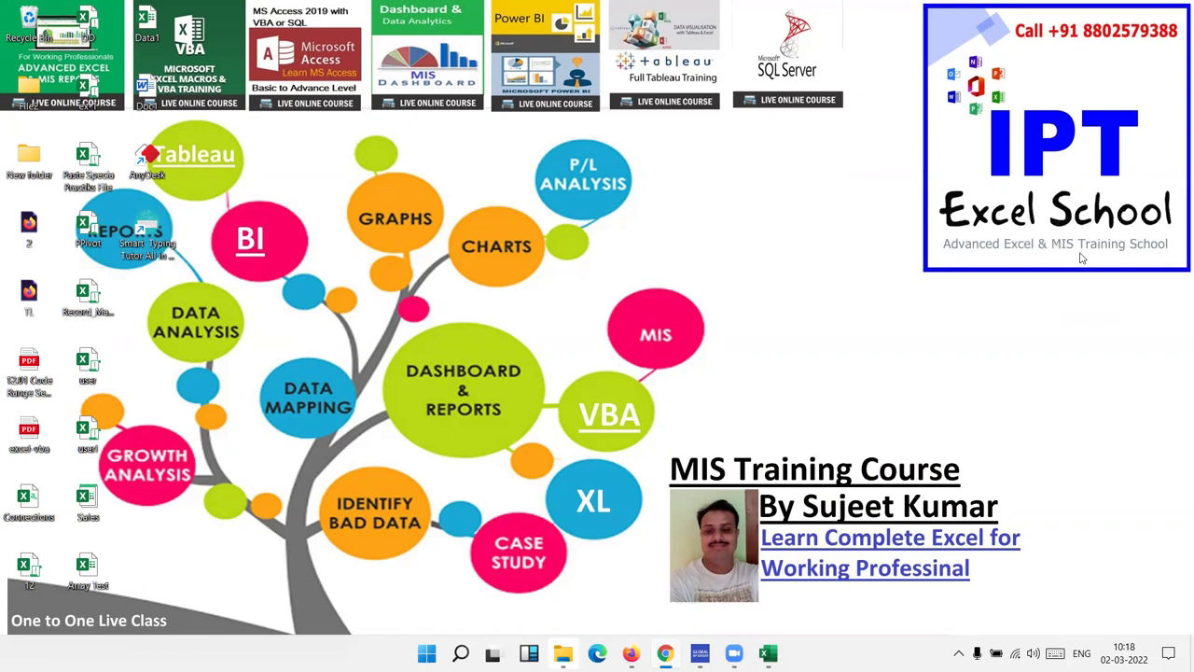